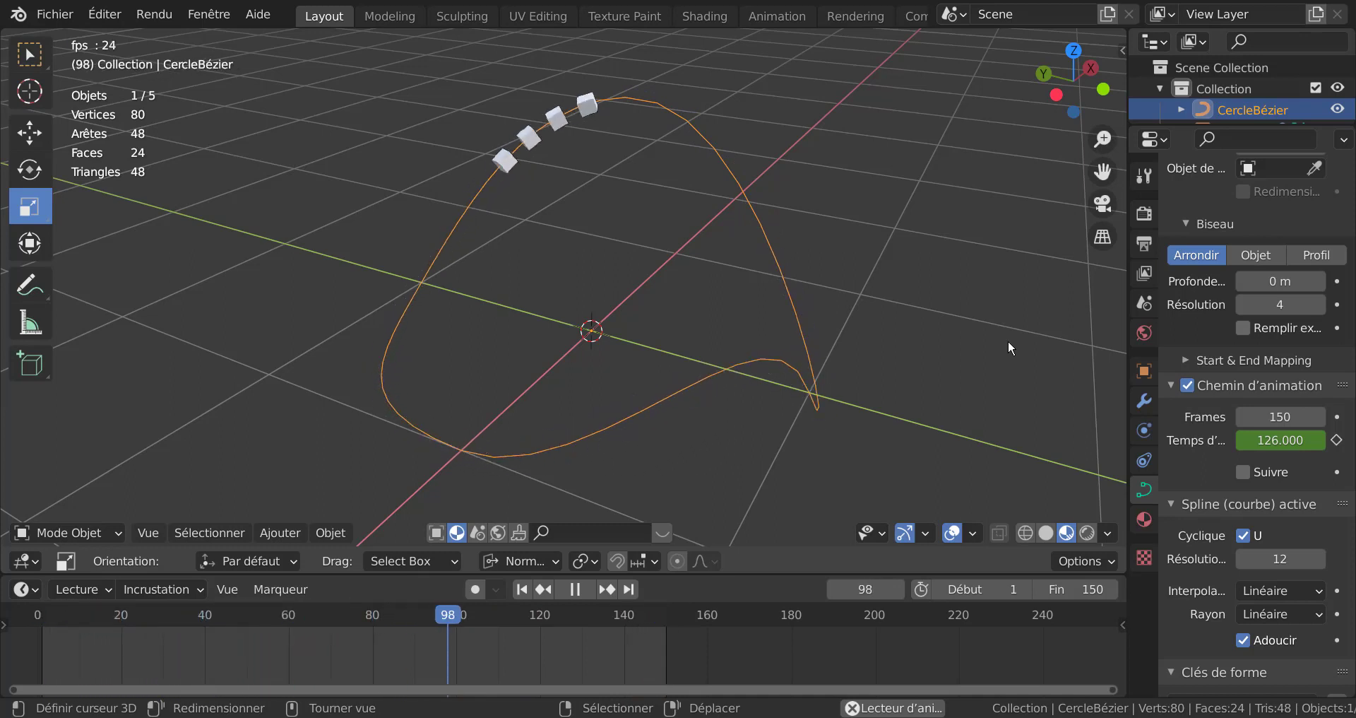
{"action": "left_click", "coordinate": [281, 536]}
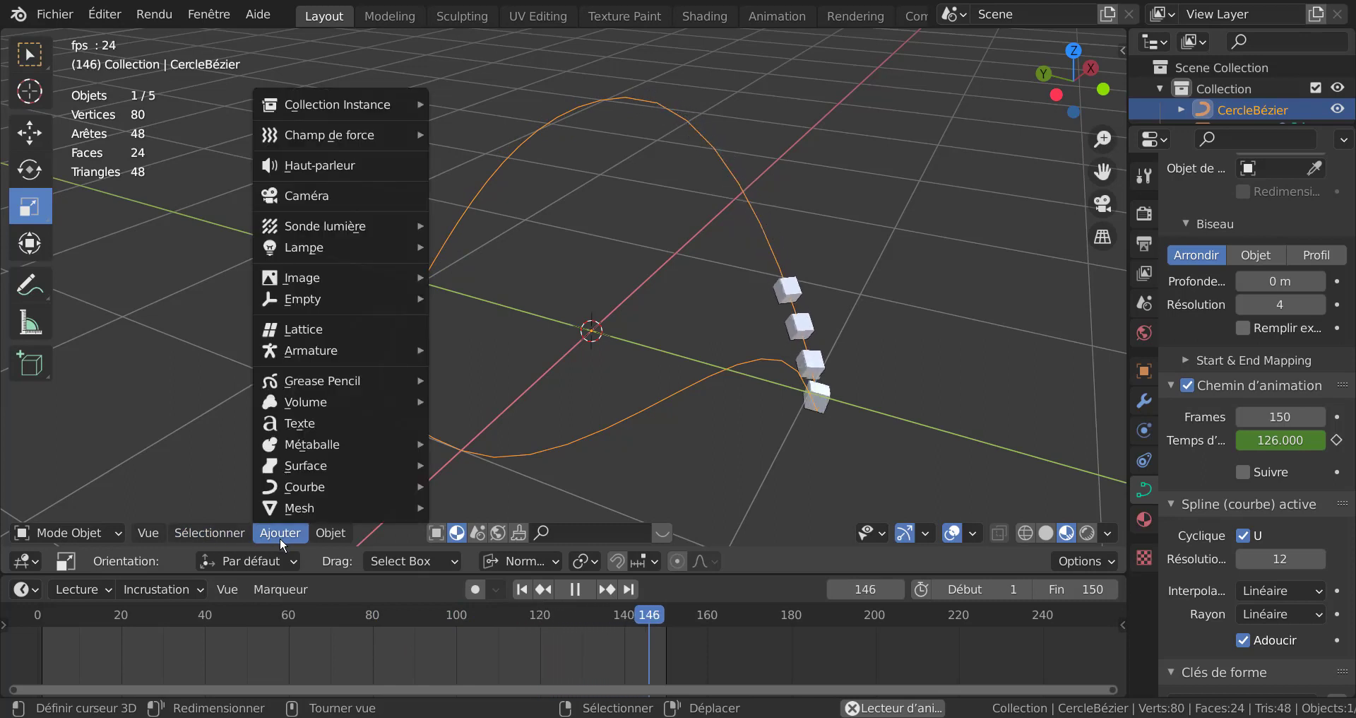
{"action": "mouse_move", "coordinate": [276, 492]}
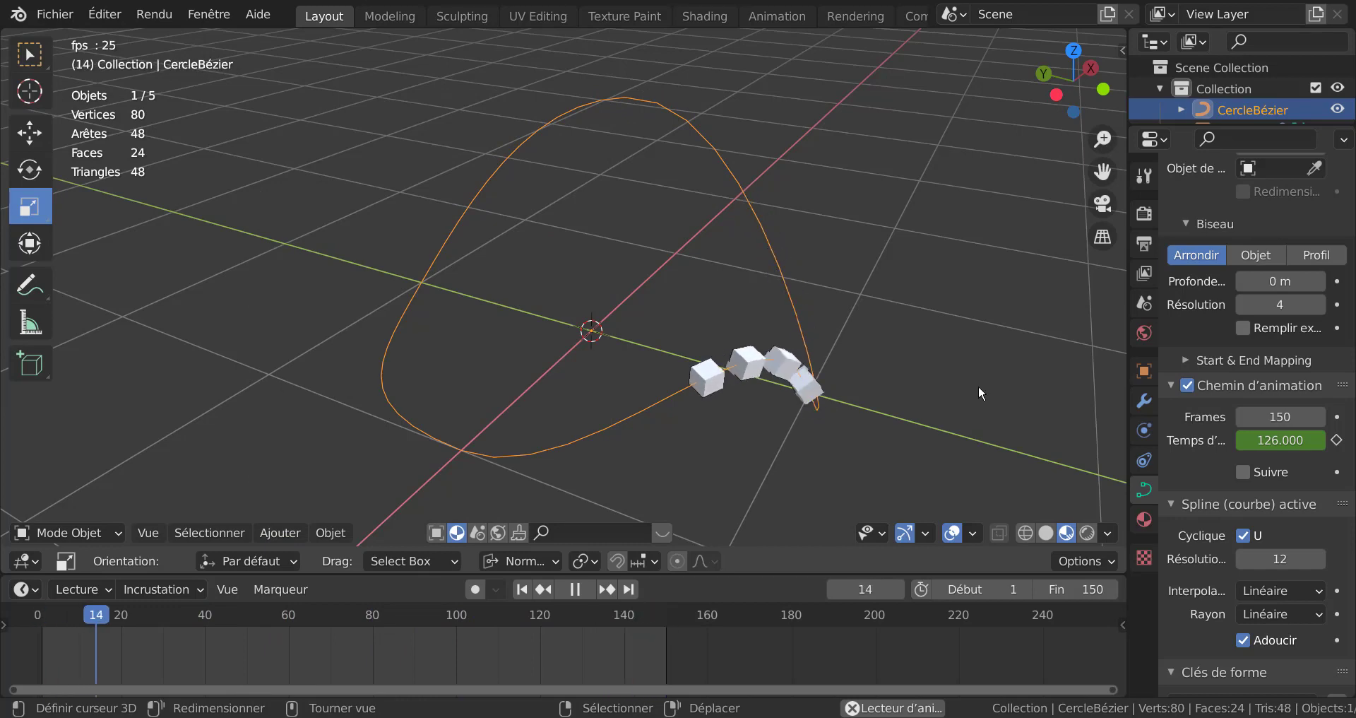
{"action": "middle_click_drag", "start_coordinate": [825, 430], "coordinate": [853, 411]}
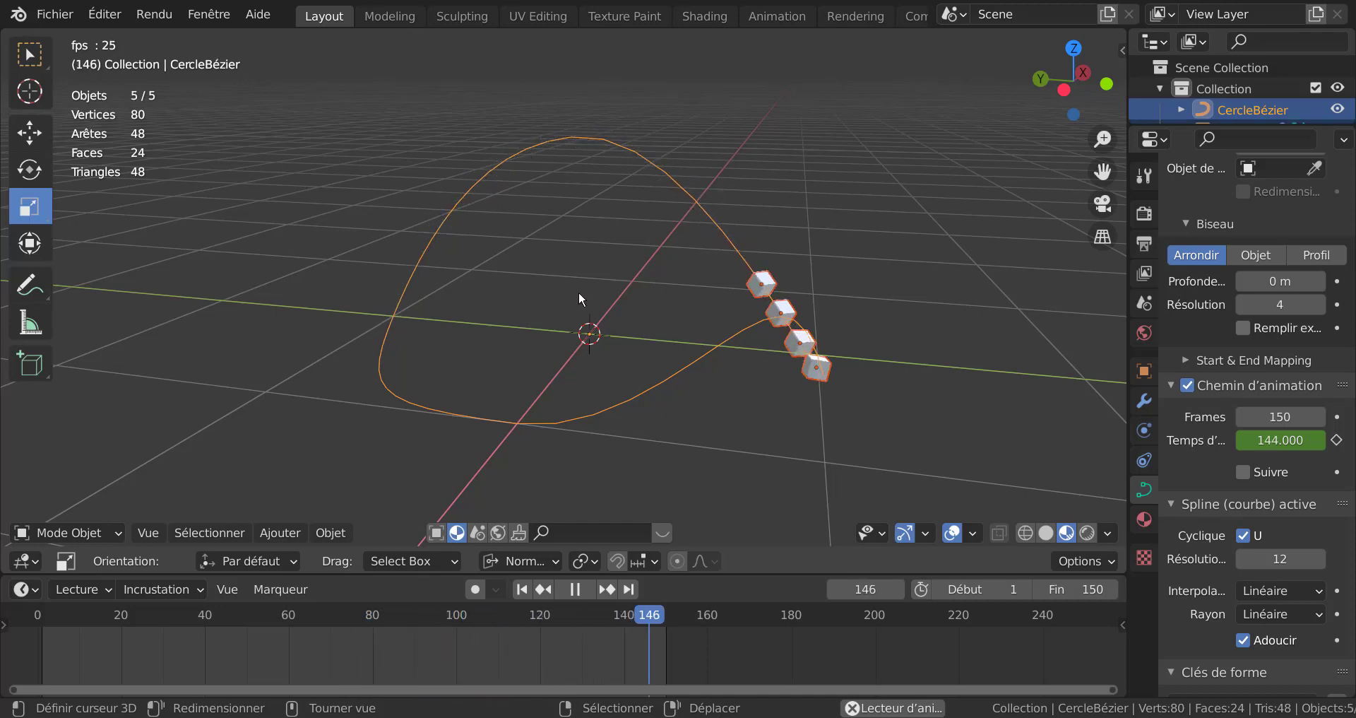
- Delete every object in the scene, and stop the playback with the timeline returned to frame 1
{"action": "key", "text": "a"}
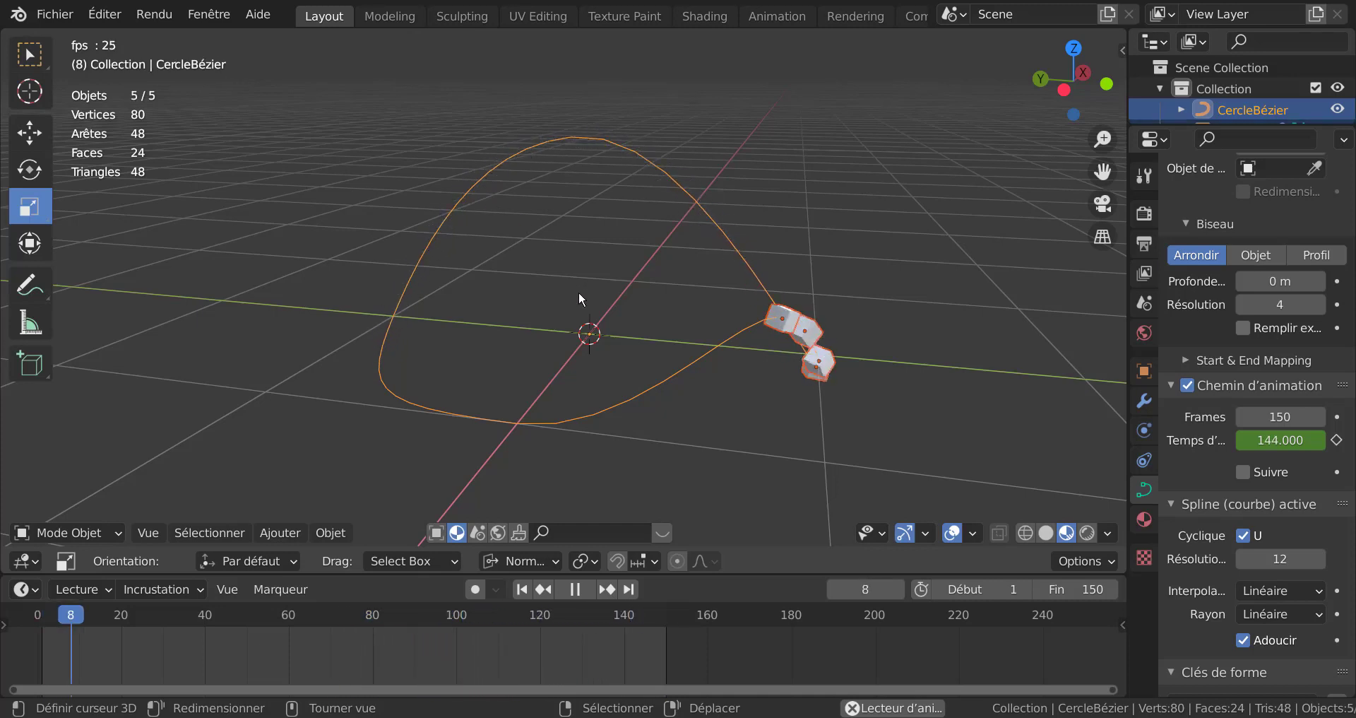
{"action": "key", "text": "x"}
{"action": "left_click", "coordinate": [651, 334]}
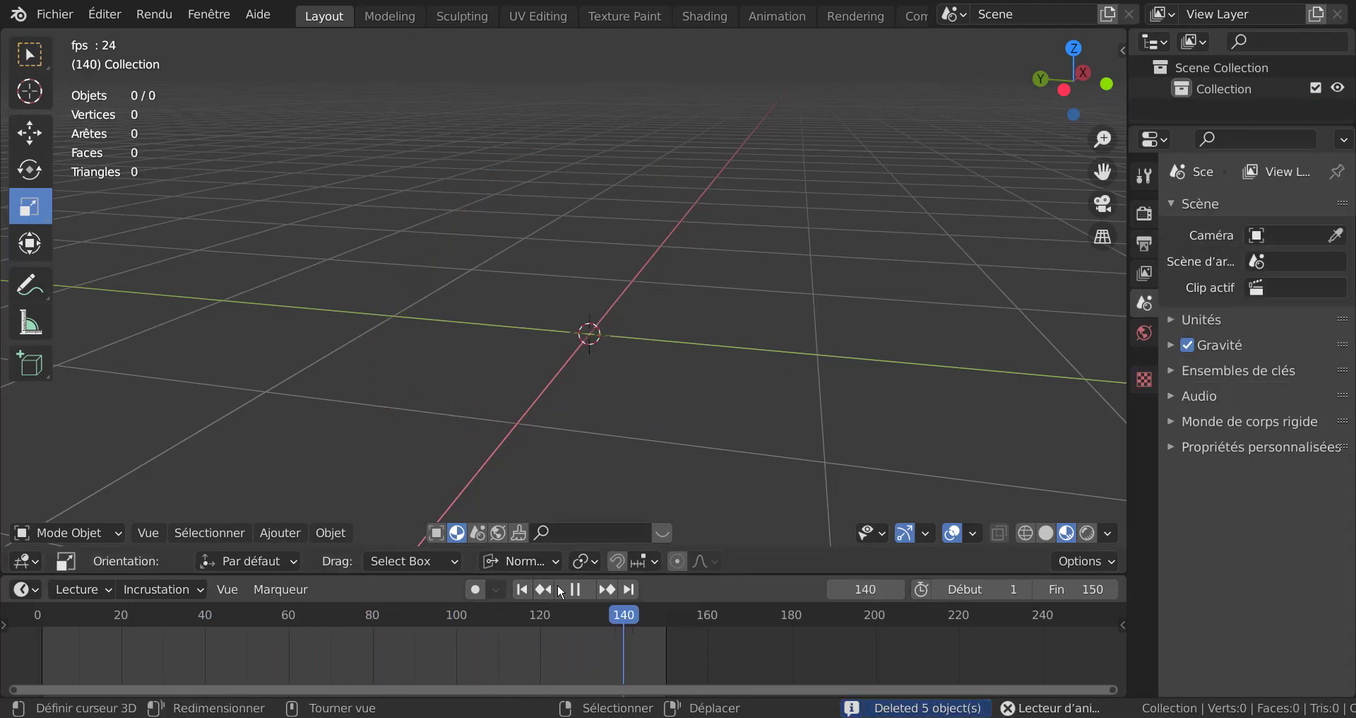
{"action": "left_click", "coordinate": [576, 591]}
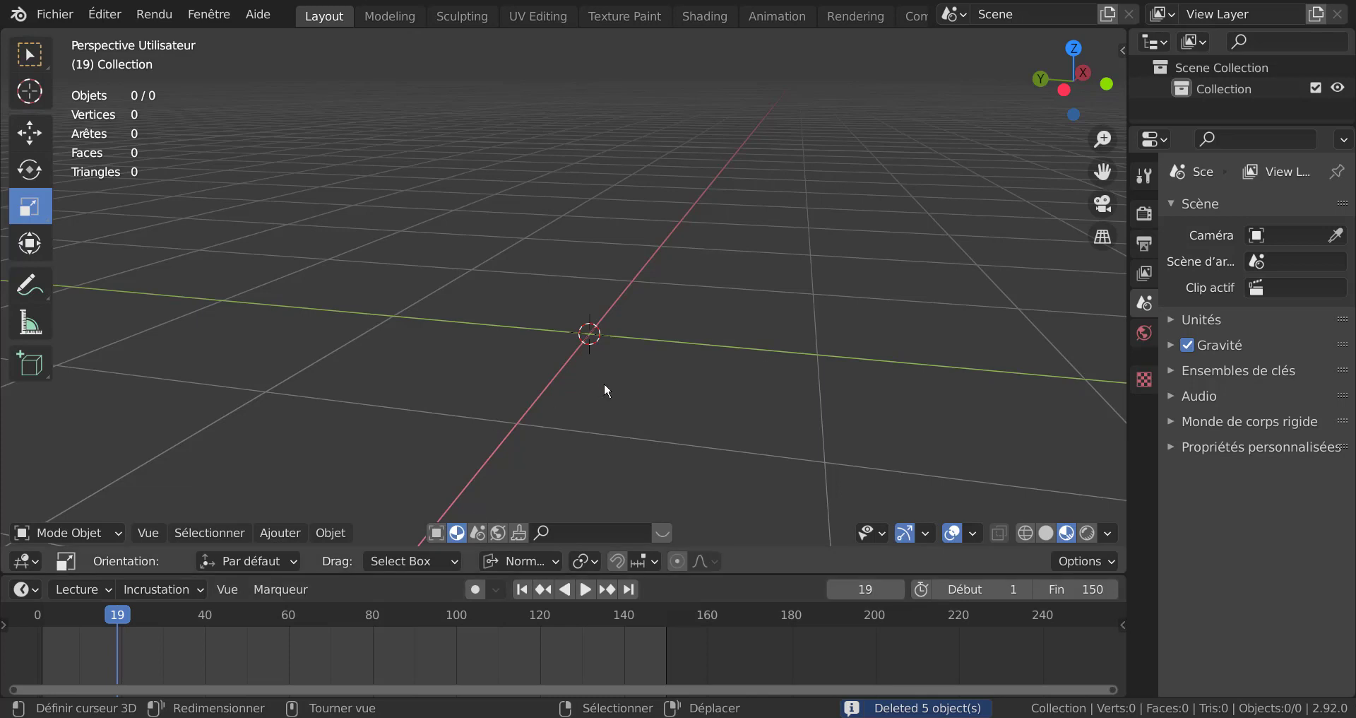
{"action": "left_click", "coordinate": [524, 591]}
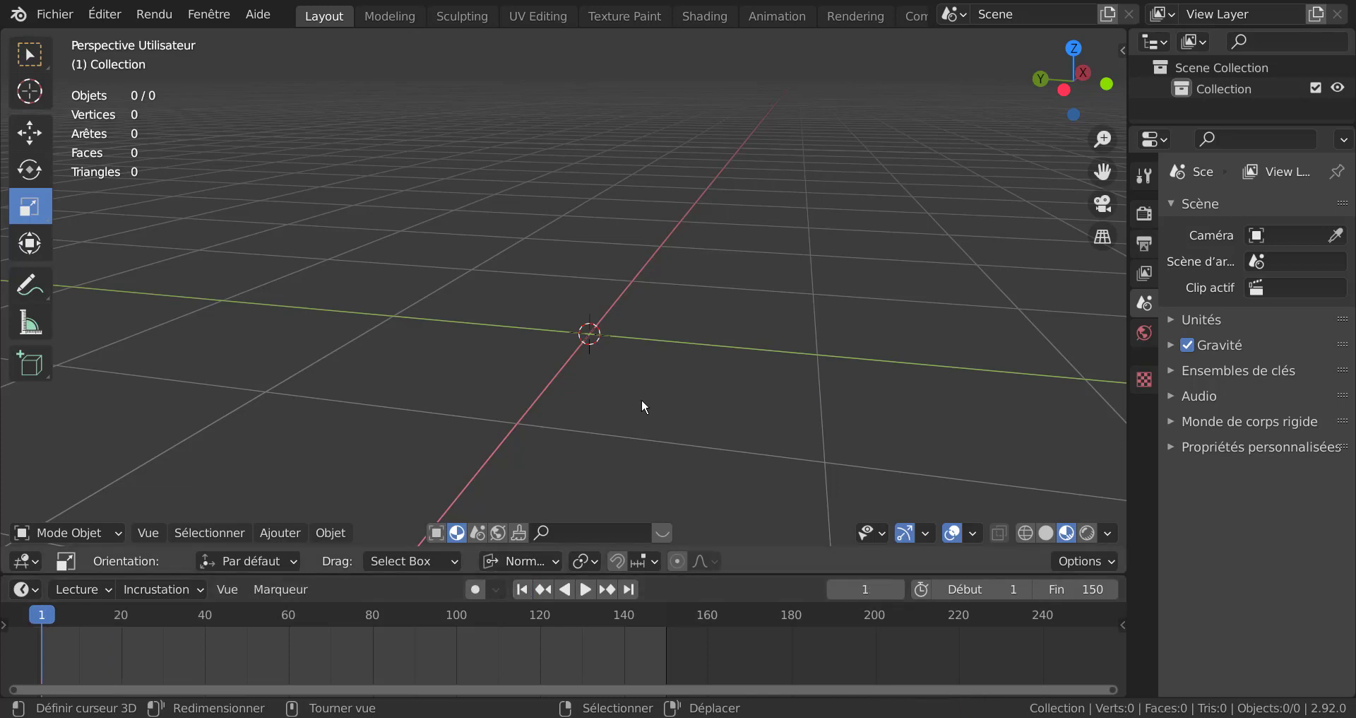
- Add a Bézier circle curve at the scene origin
{"action": "key", "text": "KP_1"}
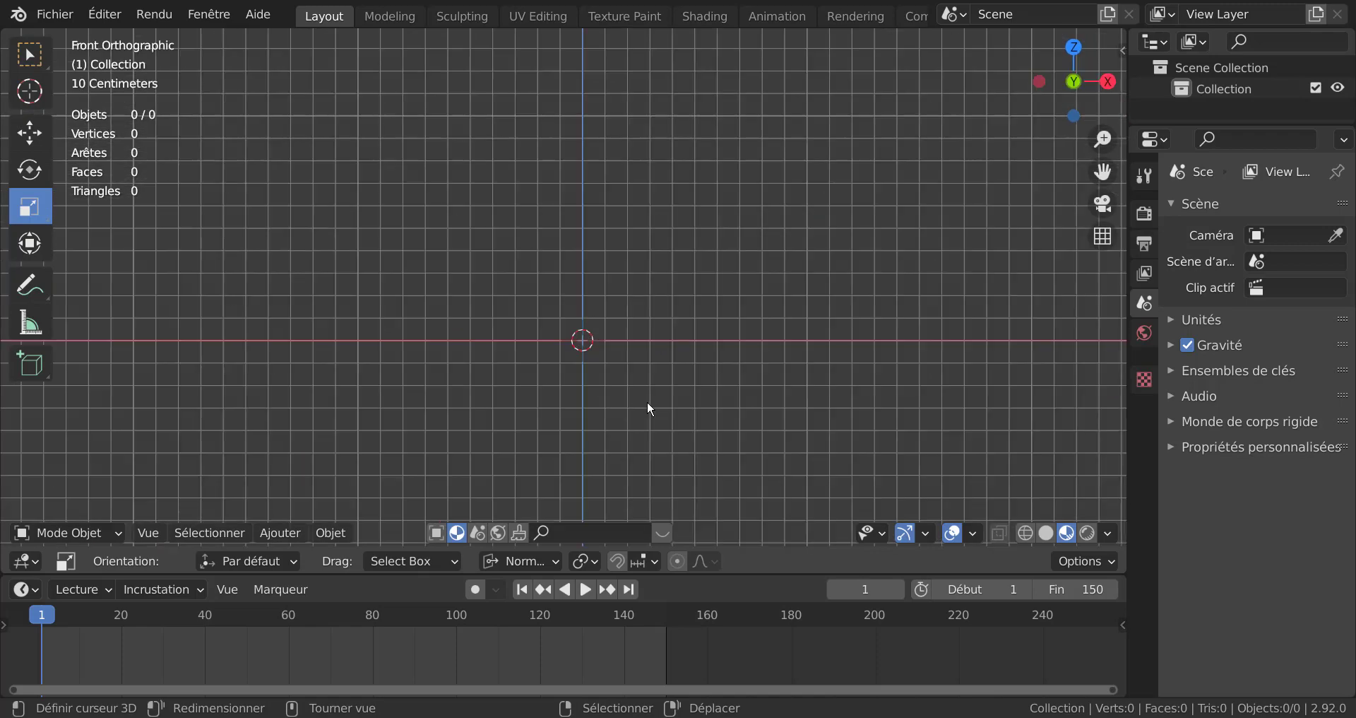
{"action": "left_click", "coordinate": [328, 531]}
{"action": "mouse_move", "coordinate": [283, 532]}
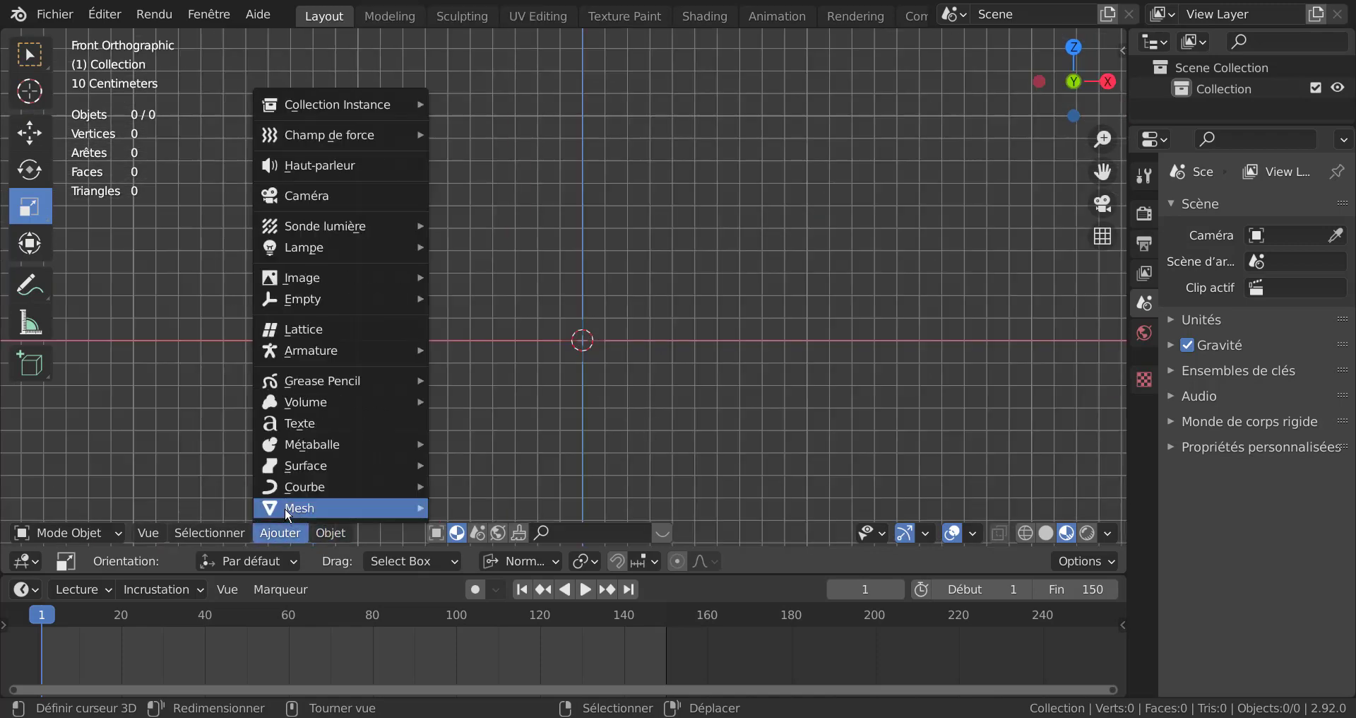
{"action": "mouse_move", "coordinate": [285, 507]}
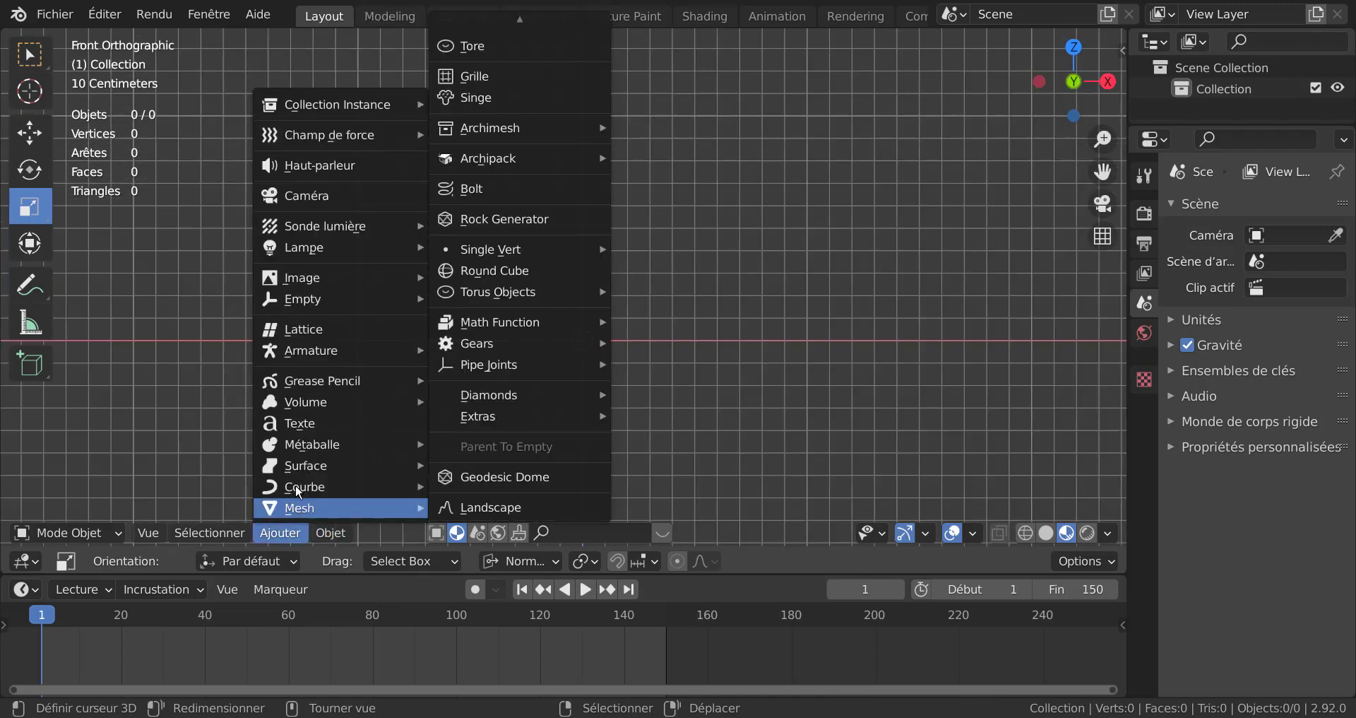
{"action": "scroll", "coordinate": [483, 33], "scroll_direction": "up", "scroll_amount": 2}
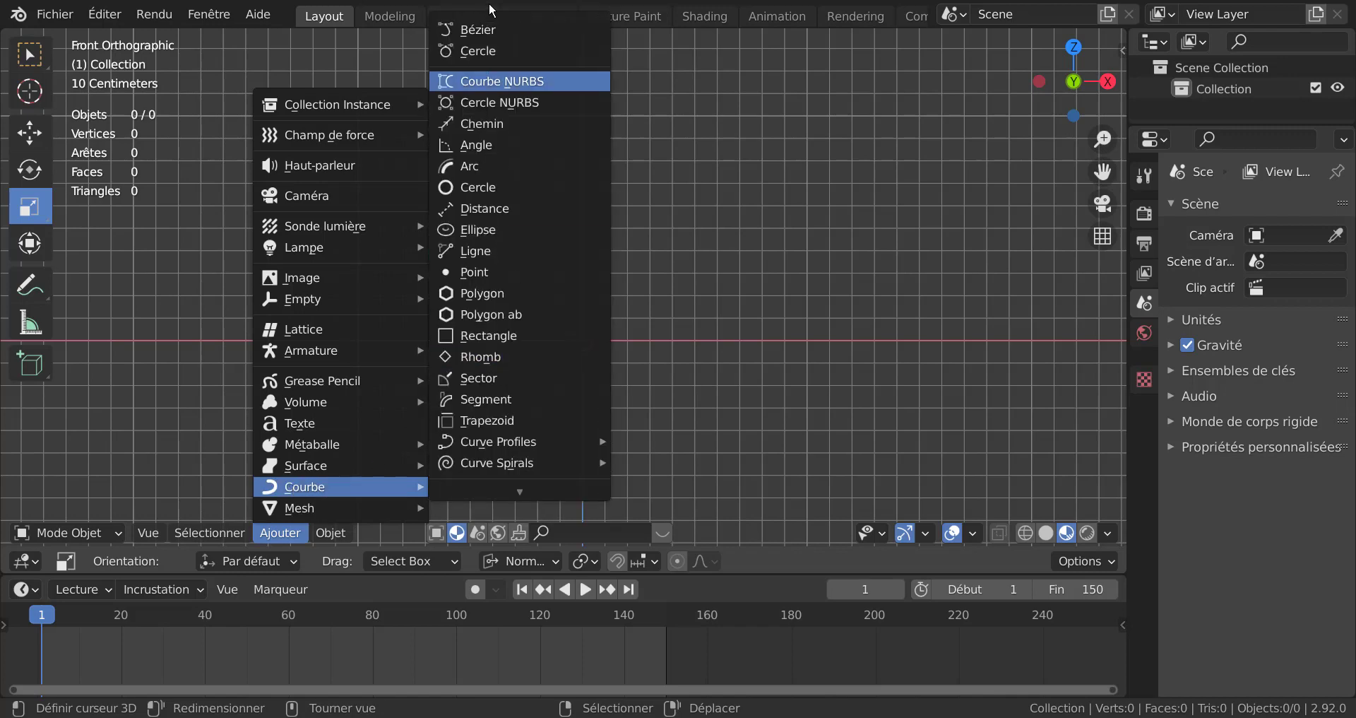
{"action": "left_click", "coordinate": [490, 45]}
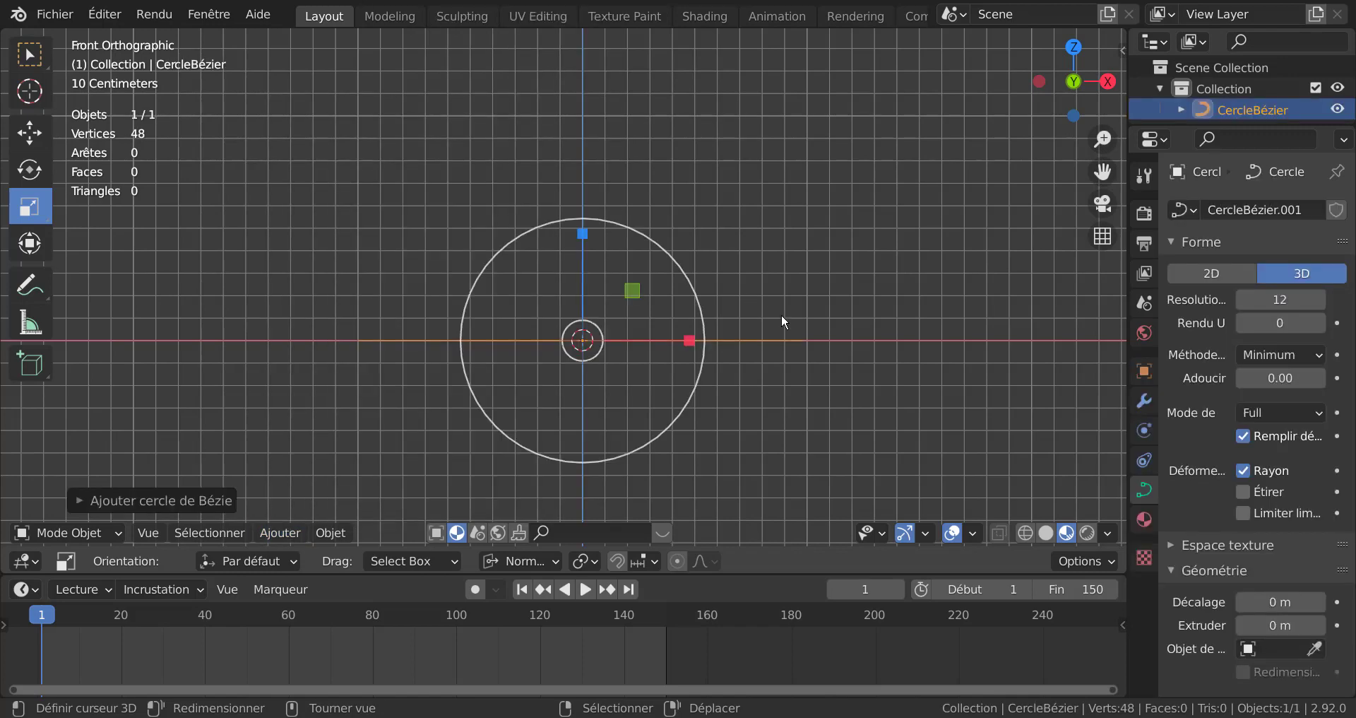
- Add a mesh cube at the centre of the Bézier circle and scale it down to a small fraction of the circle's size
{"action": "middle_click_drag", "start_coordinate": [864, 304], "coordinate": [864, 326]}
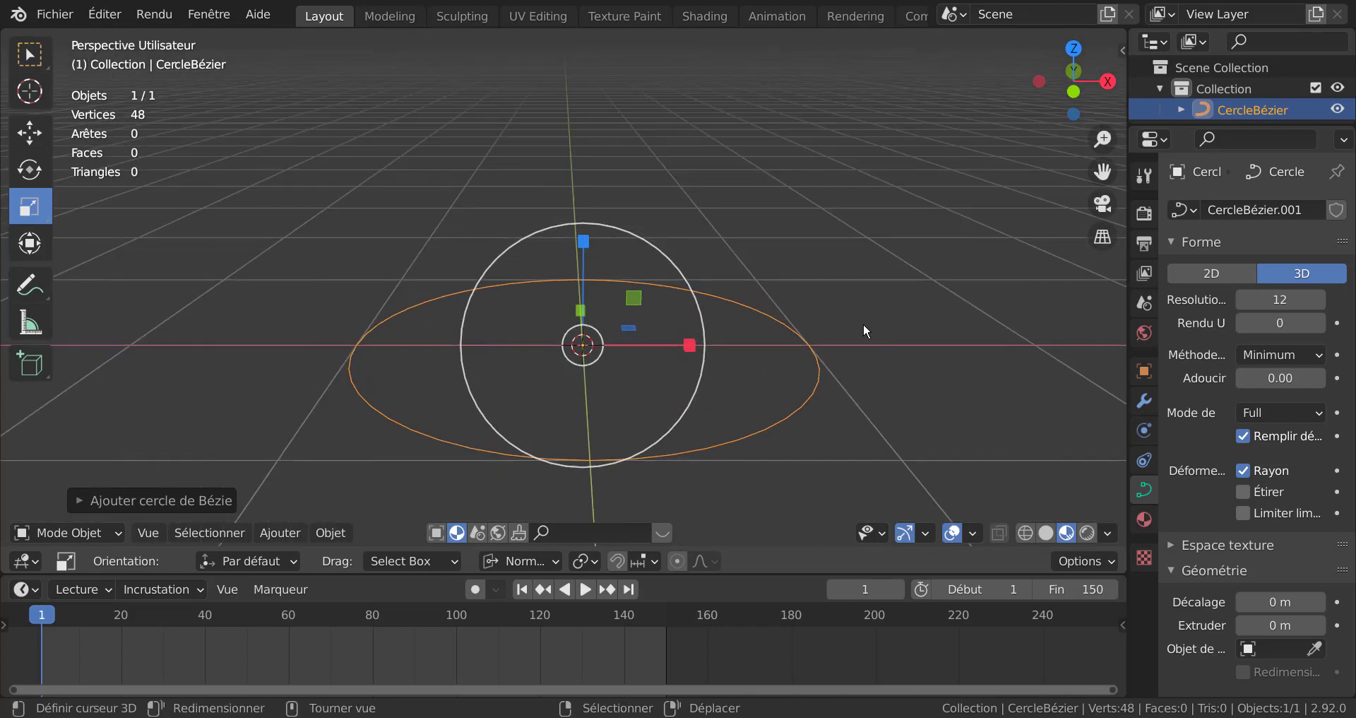
{"action": "key", "text": "KP_5"}
{"action": "key", "text": "KP_7"}
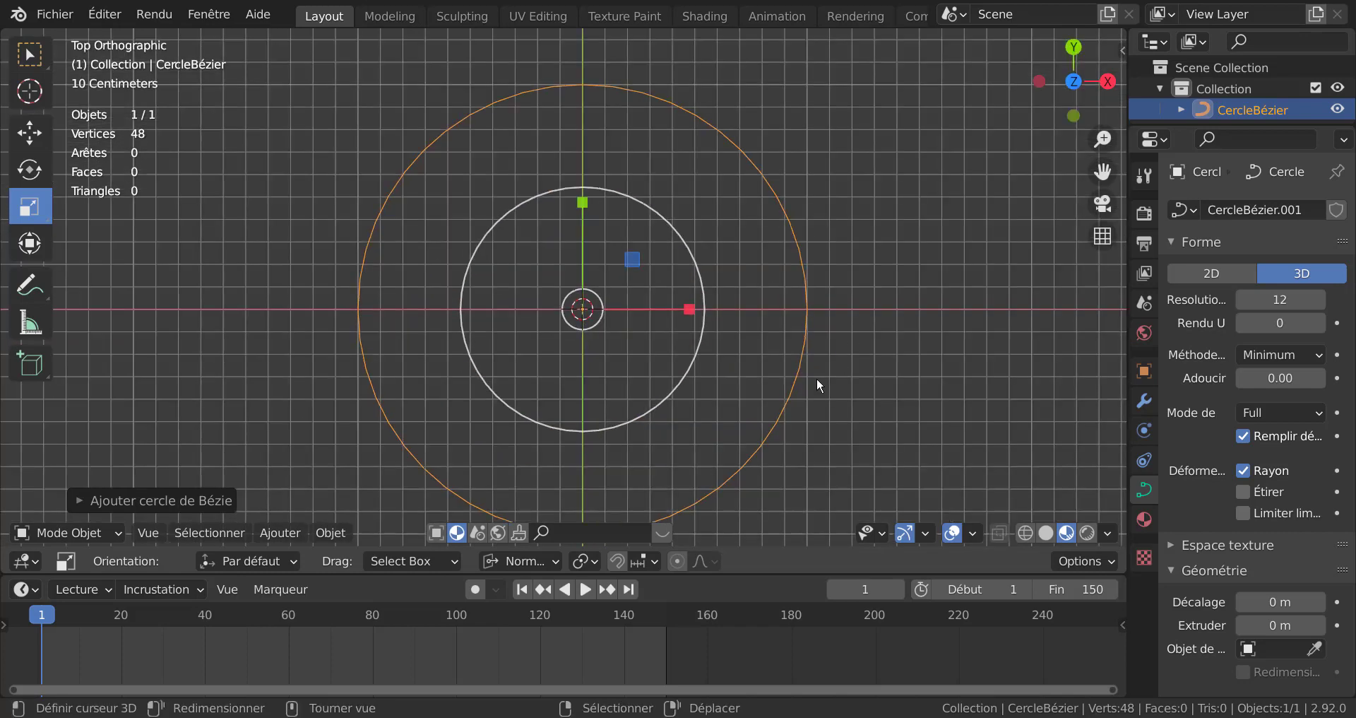
{"action": "left_click", "coordinate": [286, 528]}
{"action": "mouse_move", "coordinate": [292, 508]}
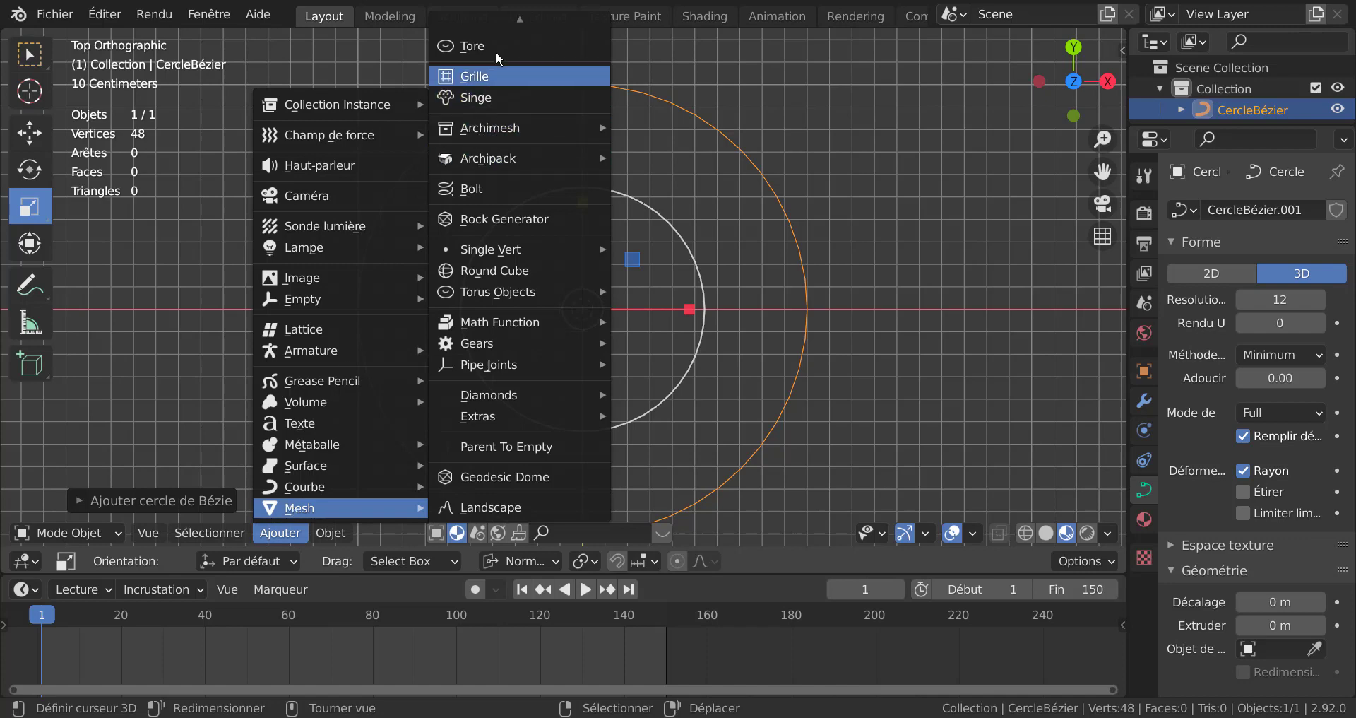
{"action": "scroll", "coordinate": [498, 57], "scroll_direction": "up", "scroll_amount": 6}
{"action": "left_click", "coordinate": [471, 45]}
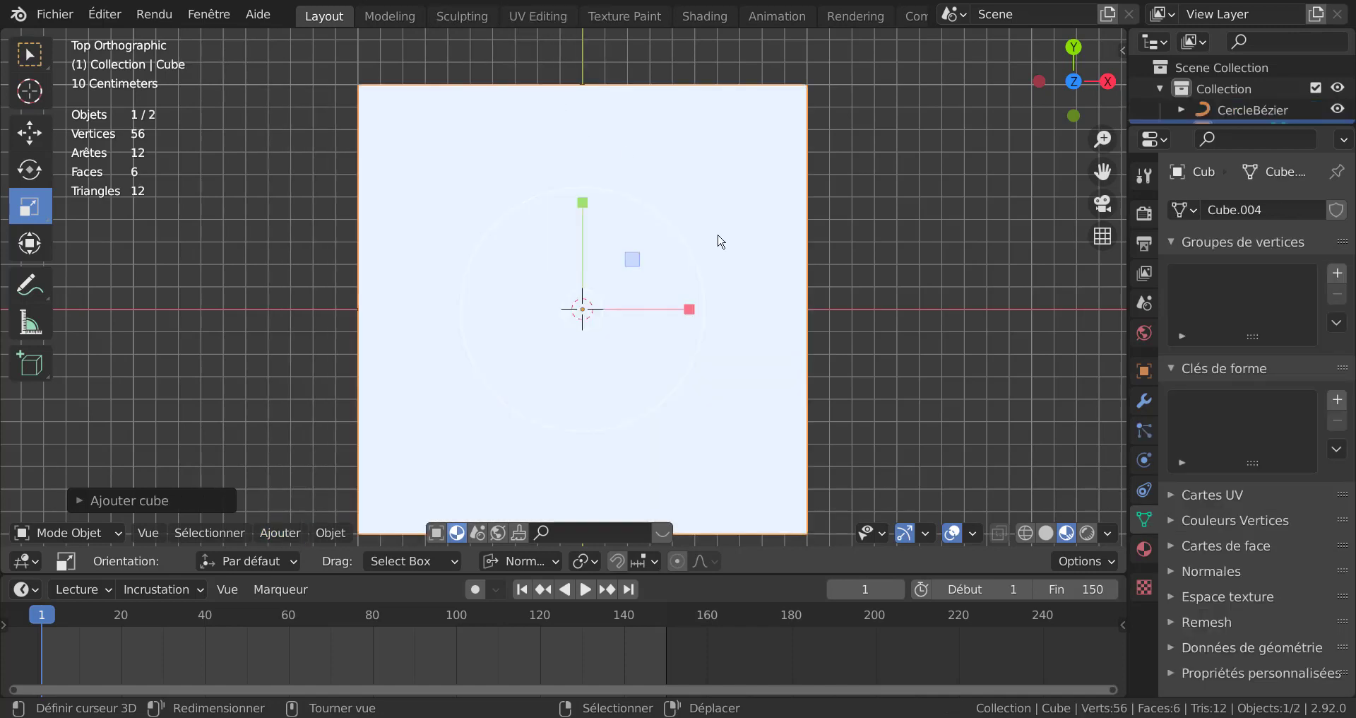
{"action": "key", "text": "s"}
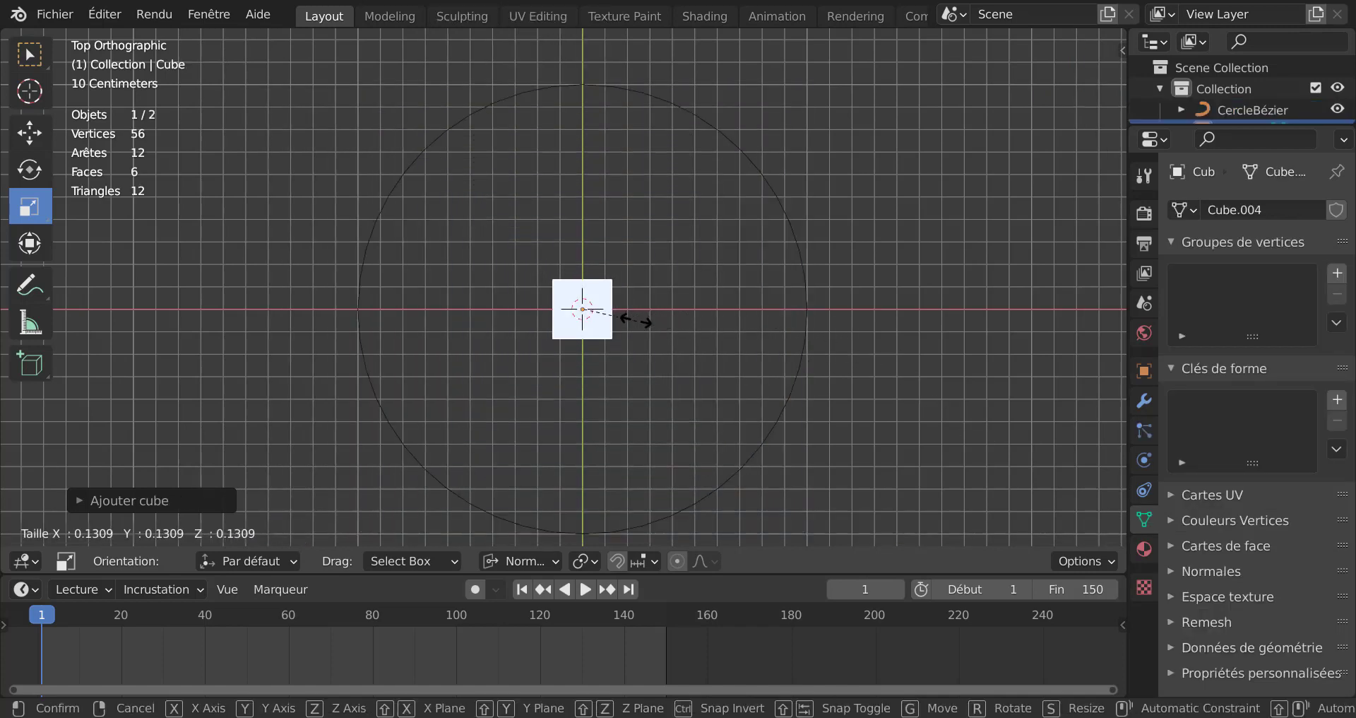
{"action": "left_click", "coordinate": [609, 317]}
- Apply the rotation and scale of the cube (Rotation & taille)
{"action": "middle_click_drag", "start_coordinate": [637, 349], "coordinate": [675, 274]}
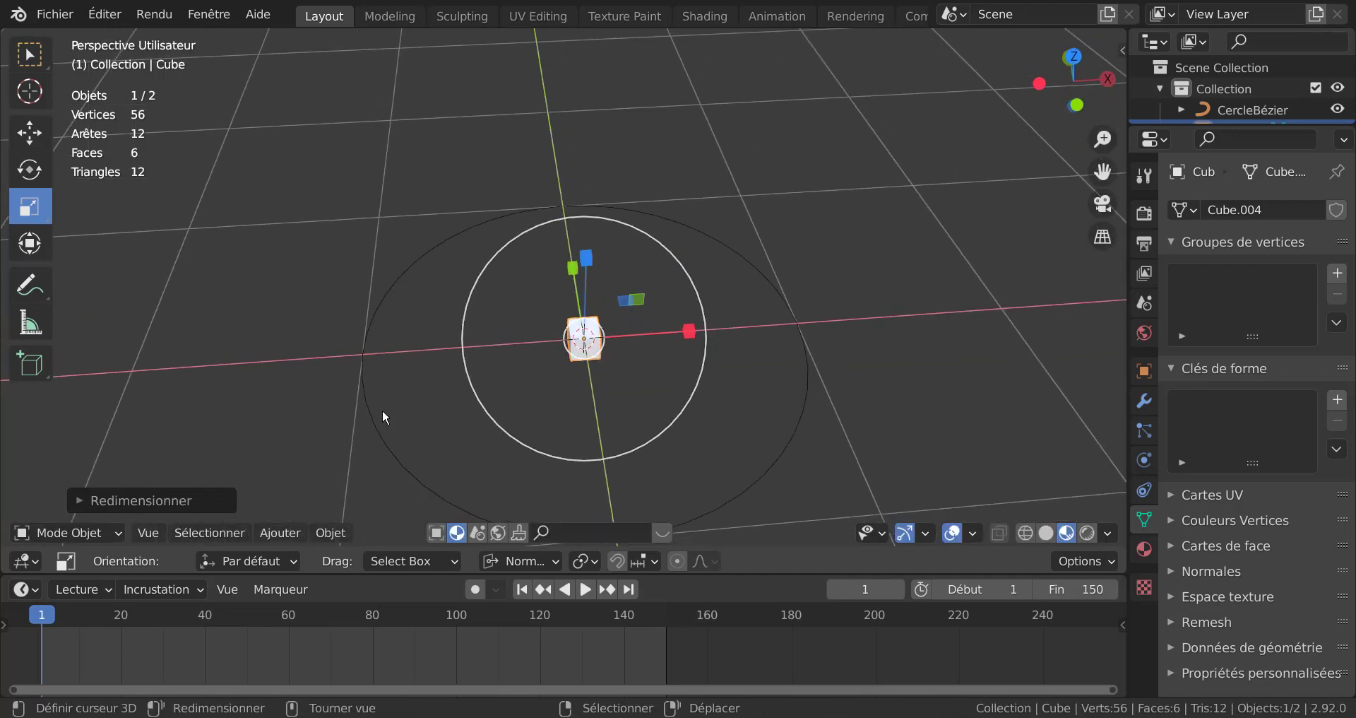
{"action": "key", "text": "ctrl+a"}
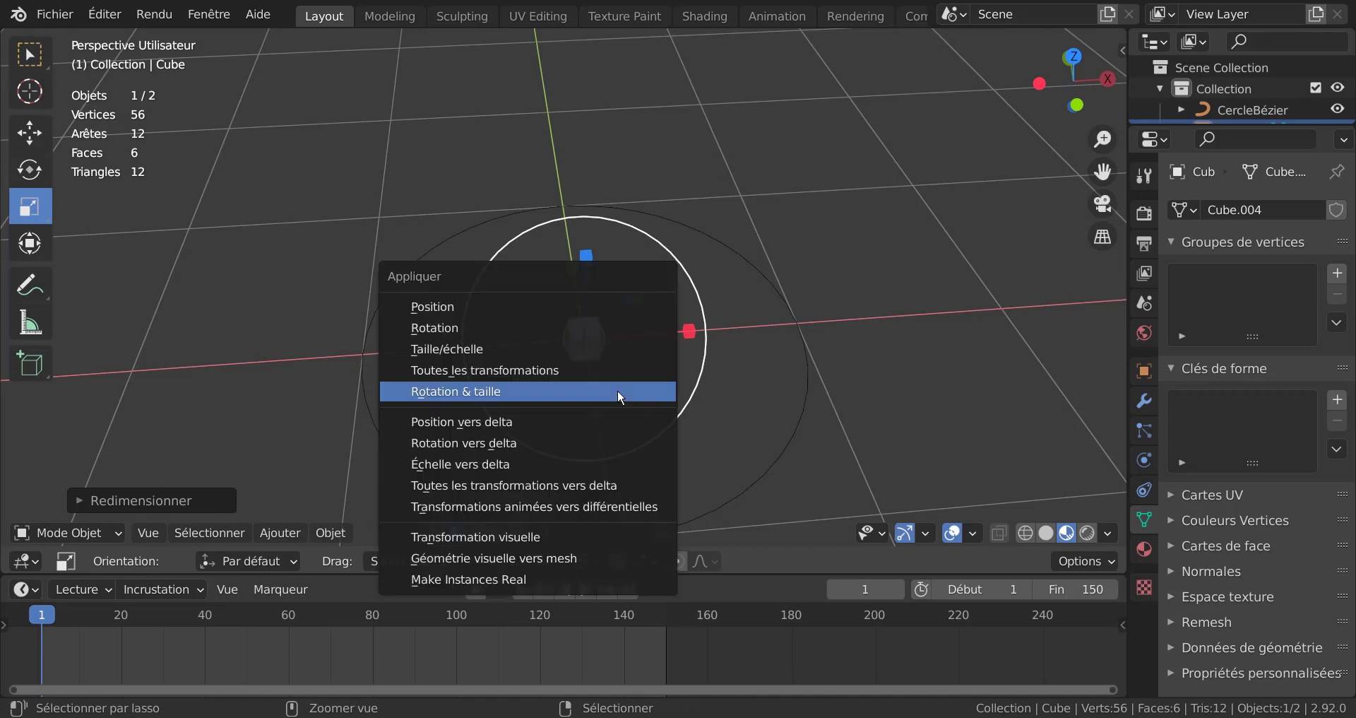
{"action": "left_click", "coordinate": [446, 392]}
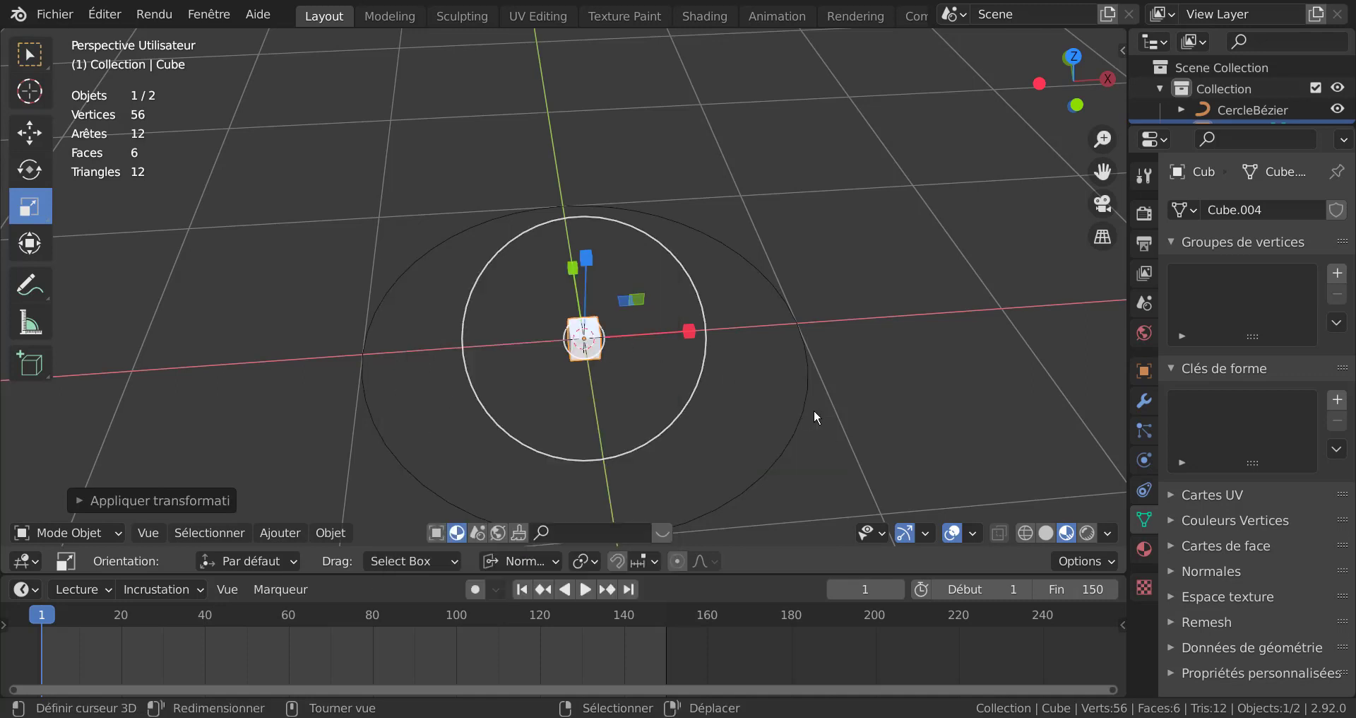
- Add a Follow Path constraint (Suivre chemin) to the cube with CercleBézier as its target
{"action": "scroll", "coordinate": [831, 378], "scroll_direction": "down", "scroll_amount": 4, "text": "shift"}
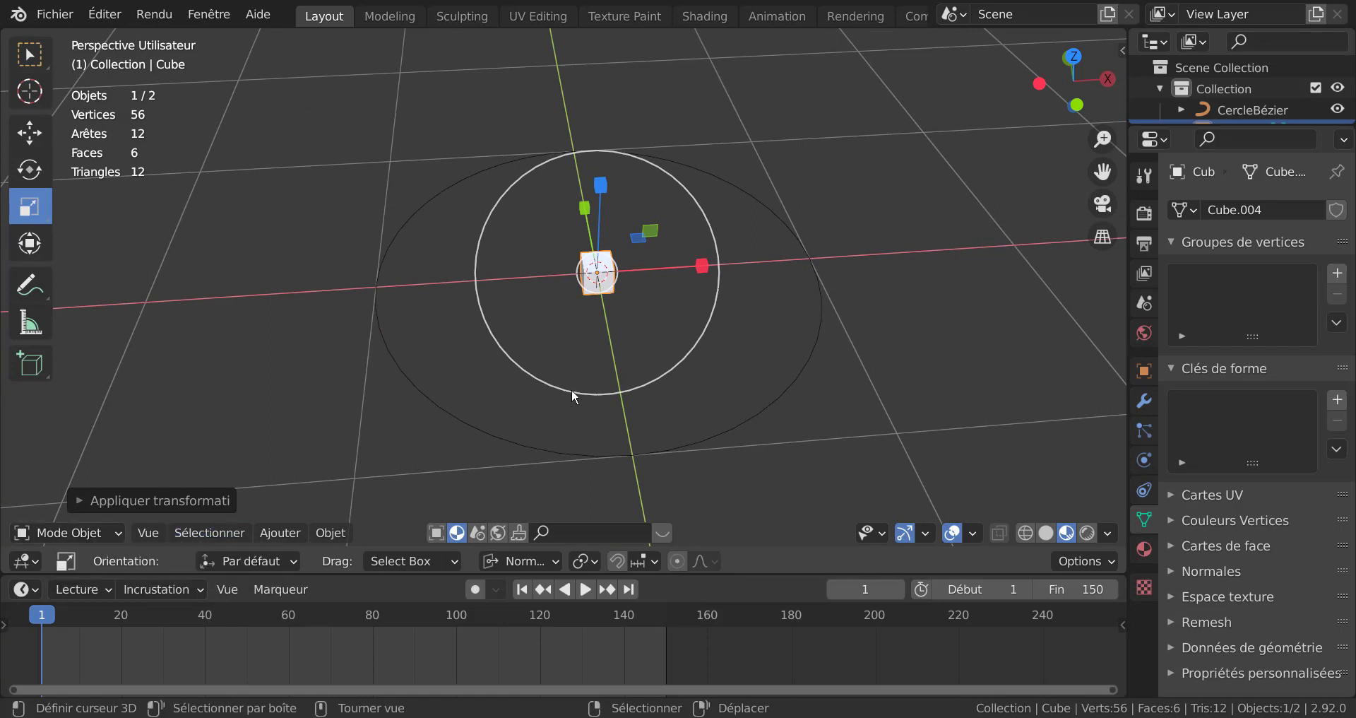
{"action": "middle_click_drag", "start_coordinate": [575, 391], "coordinate": [698, 363]}
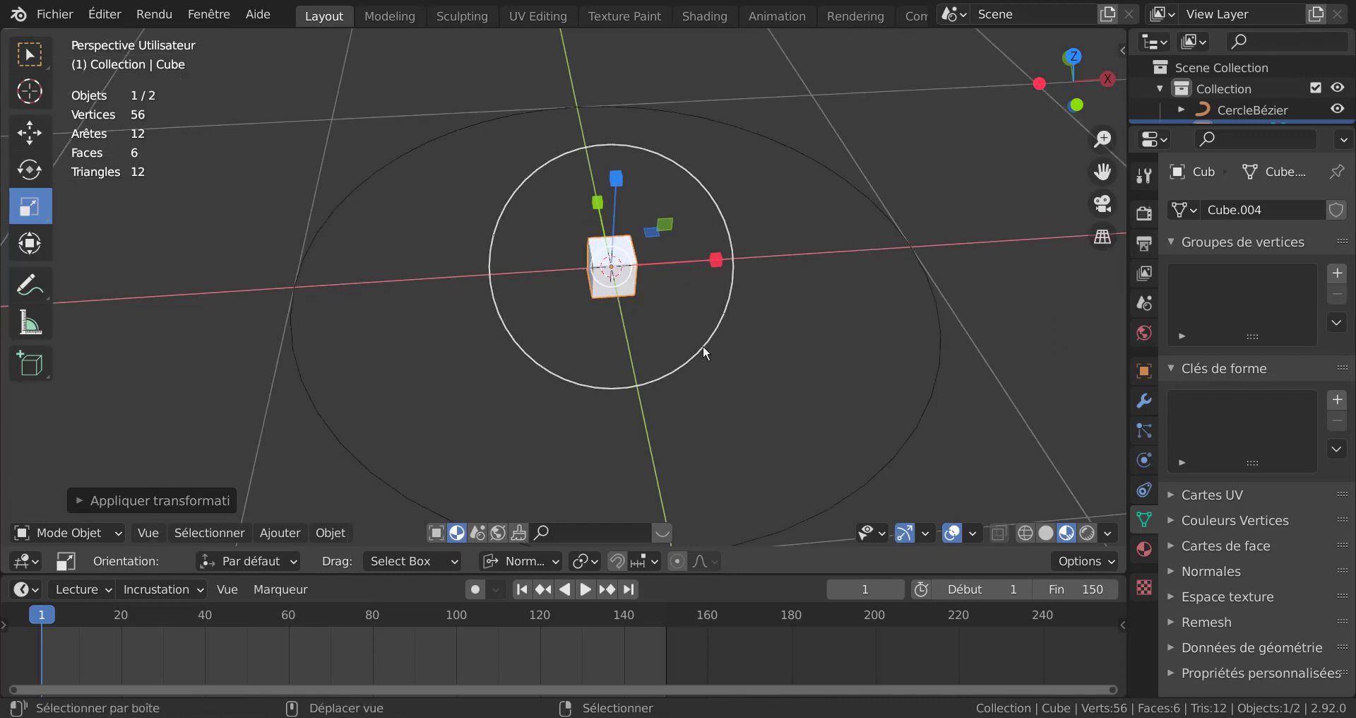
{"action": "scroll", "coordinate": [675, 330], "scroll_direction": "up", "scroll_amount": 1}
{"action": "scroll", "coordinate": [637, 299], "scroll_direction": "up", "scroll_amount": 1}
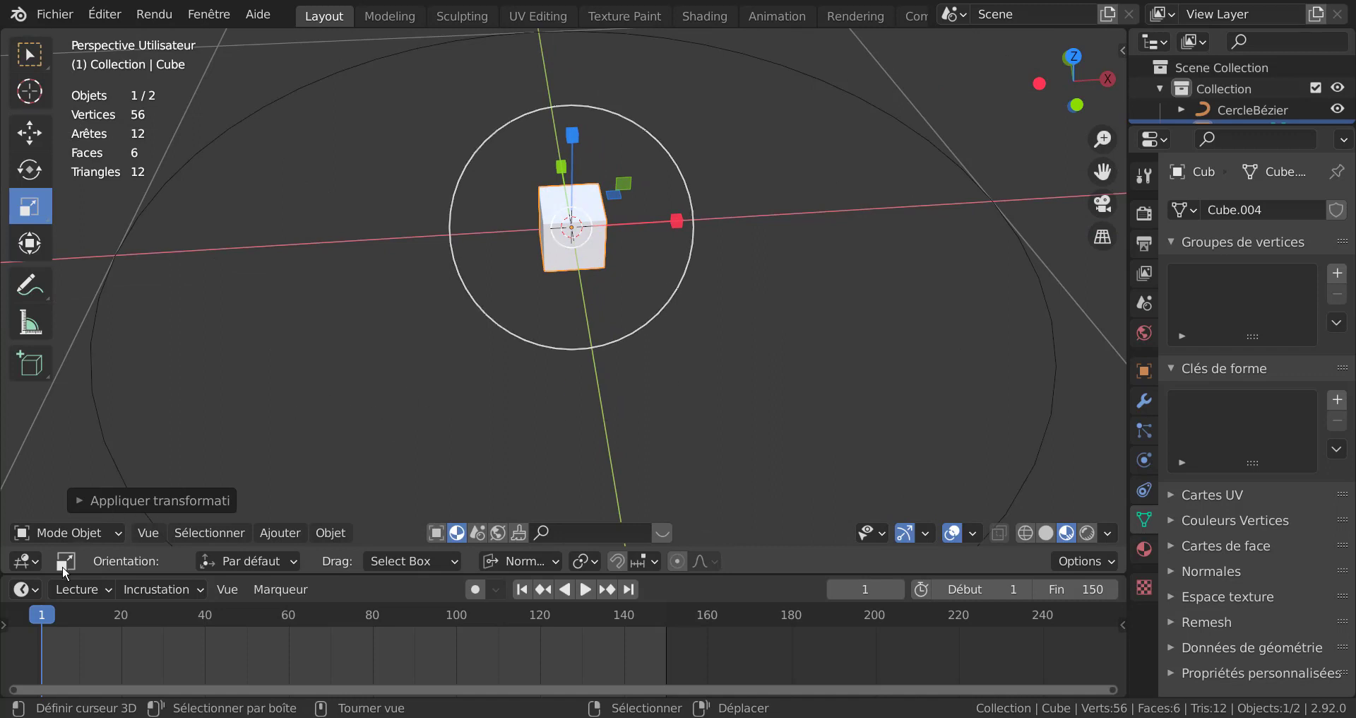
{"action": "middle_click_drag", "start_coordinate": [477, 361], "coordinate": [497, 327]}
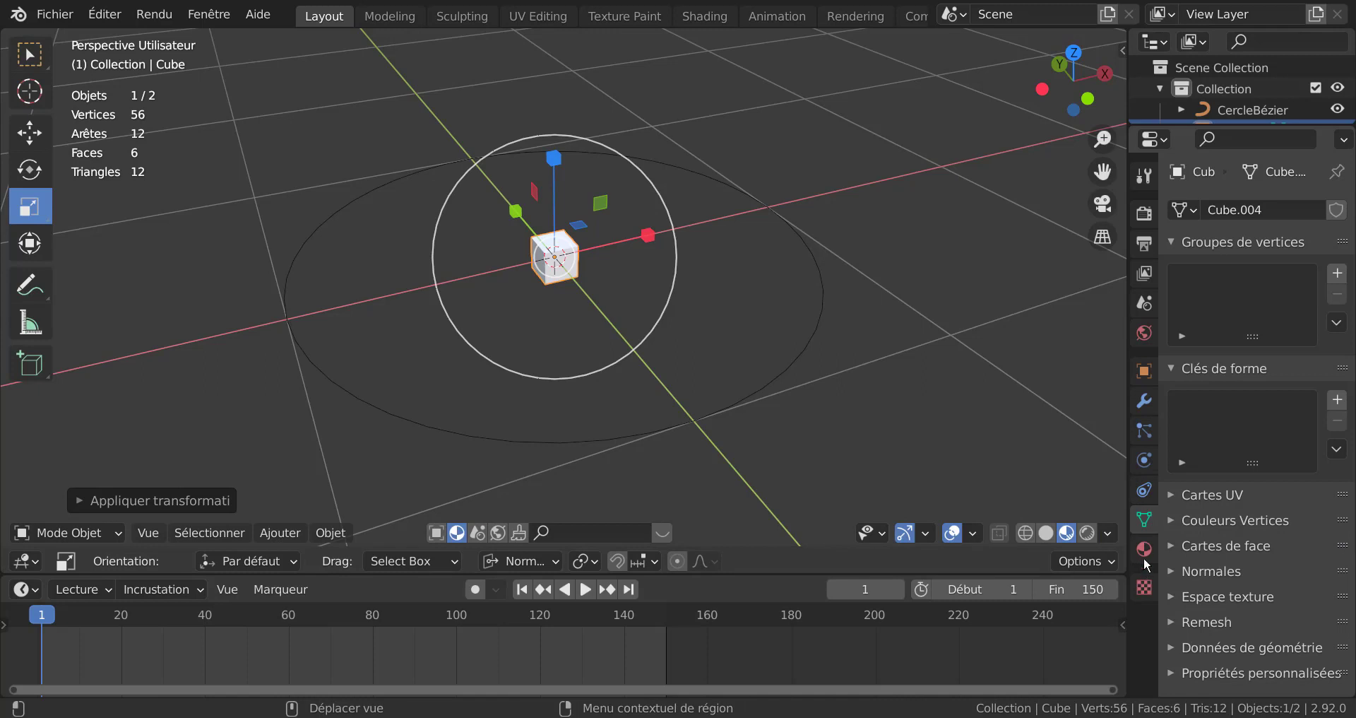
{"action": "left_click", "coordinate": [1144, 489]}
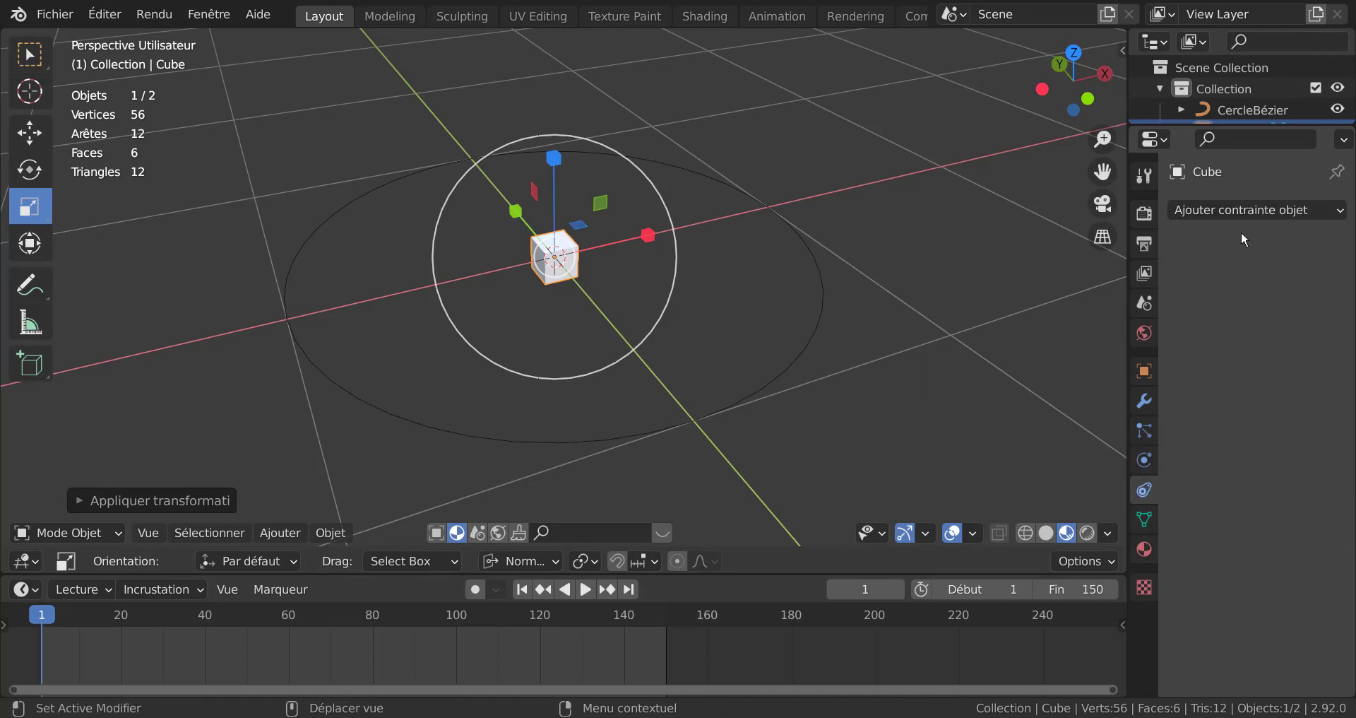
{"action": "left_click", "coordinate": [1248, 213]}
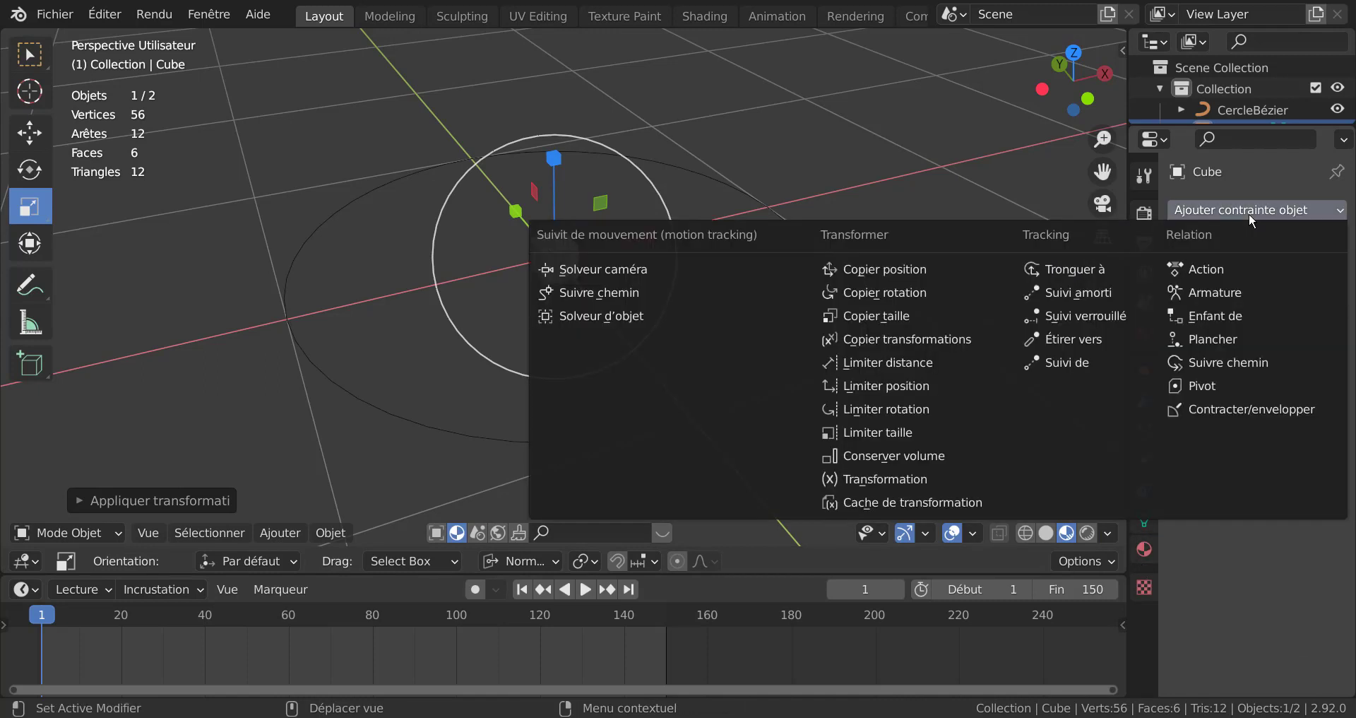
{"action": "left_click", "coordinate": [1242, 363]}
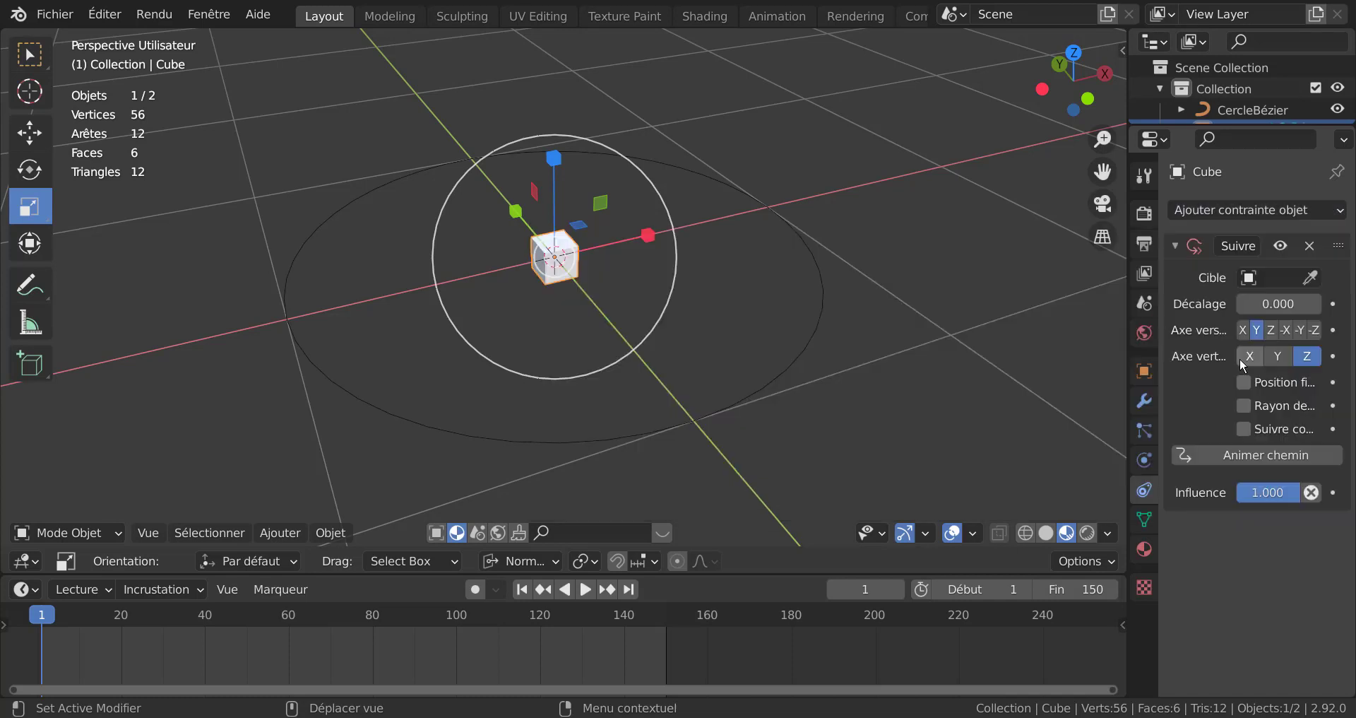
{"action": "left_click", "coordinate": [1281, 281]}
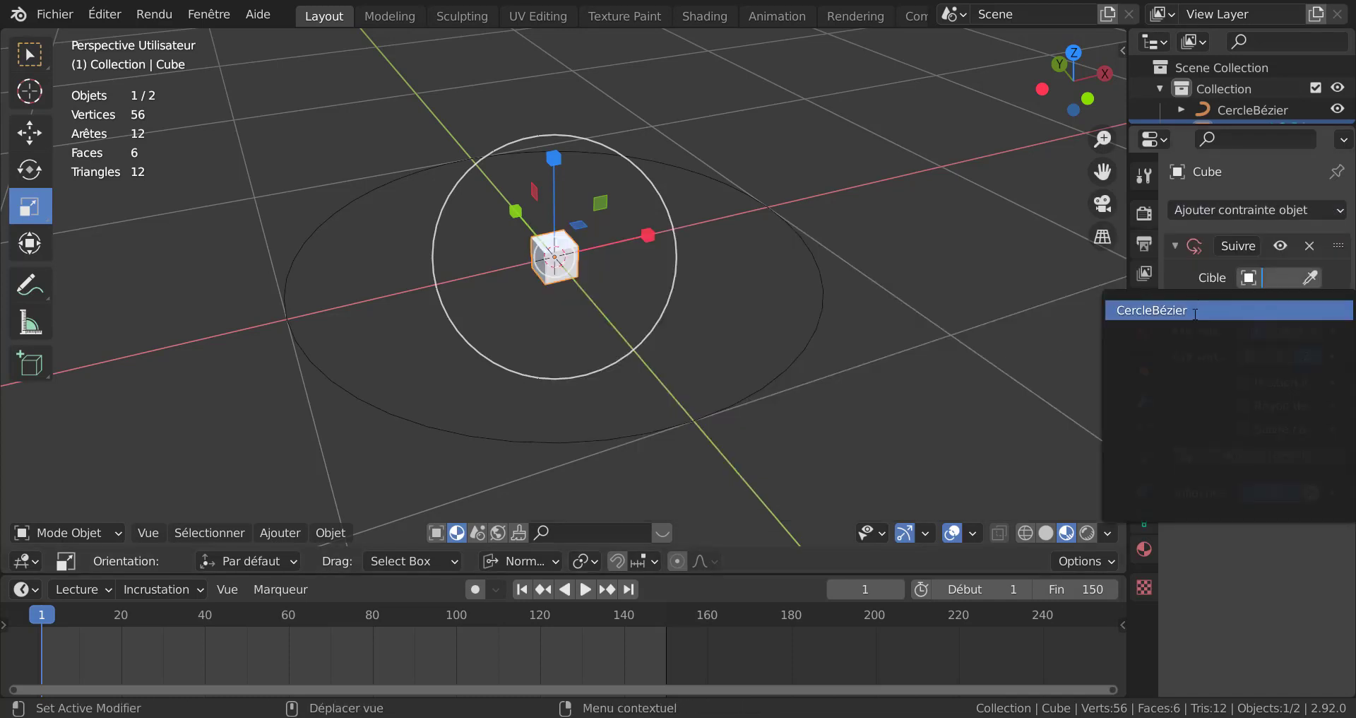
{"action": "left_click", "coordinate": [1194, 311]}
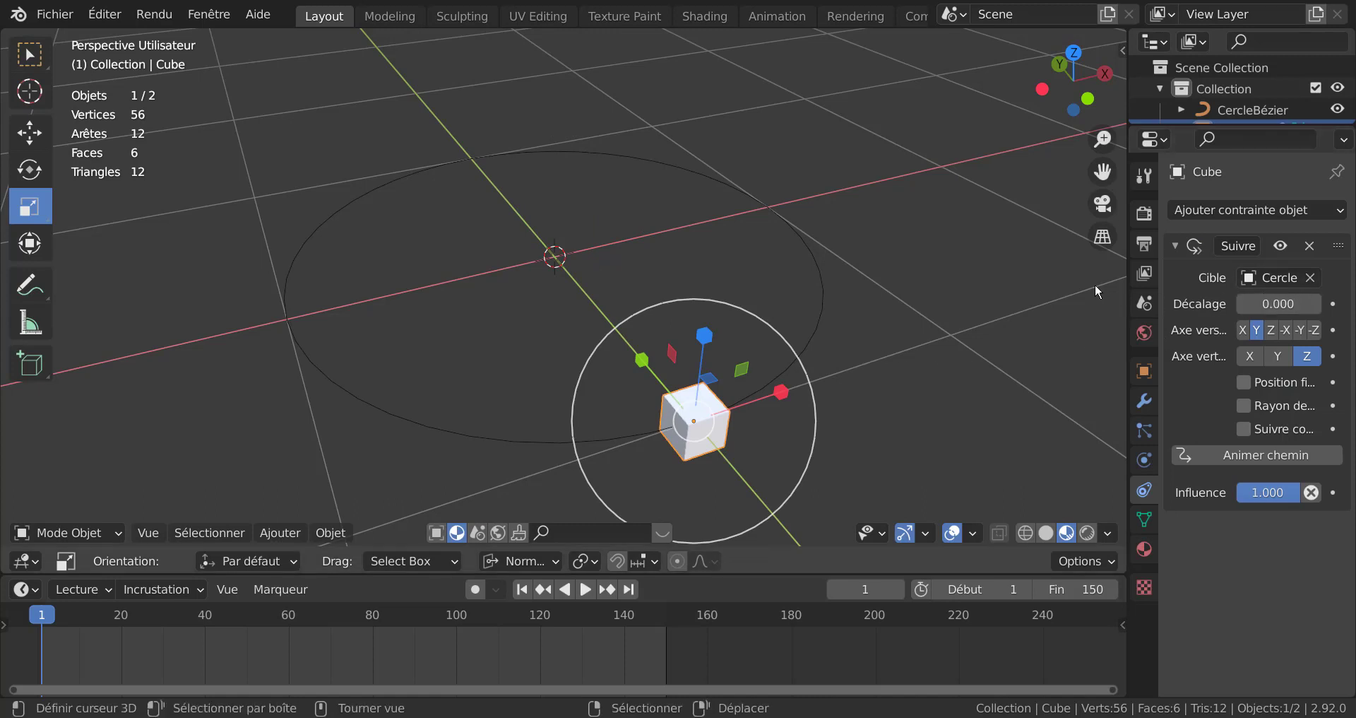
- Animate the path of the cube's Follow Path constraint and enable Suivre courbe while the animation plays
{"action": "left_click_drag", "start_coordinate": [1126, 272], "coordinate": [966, 275]}
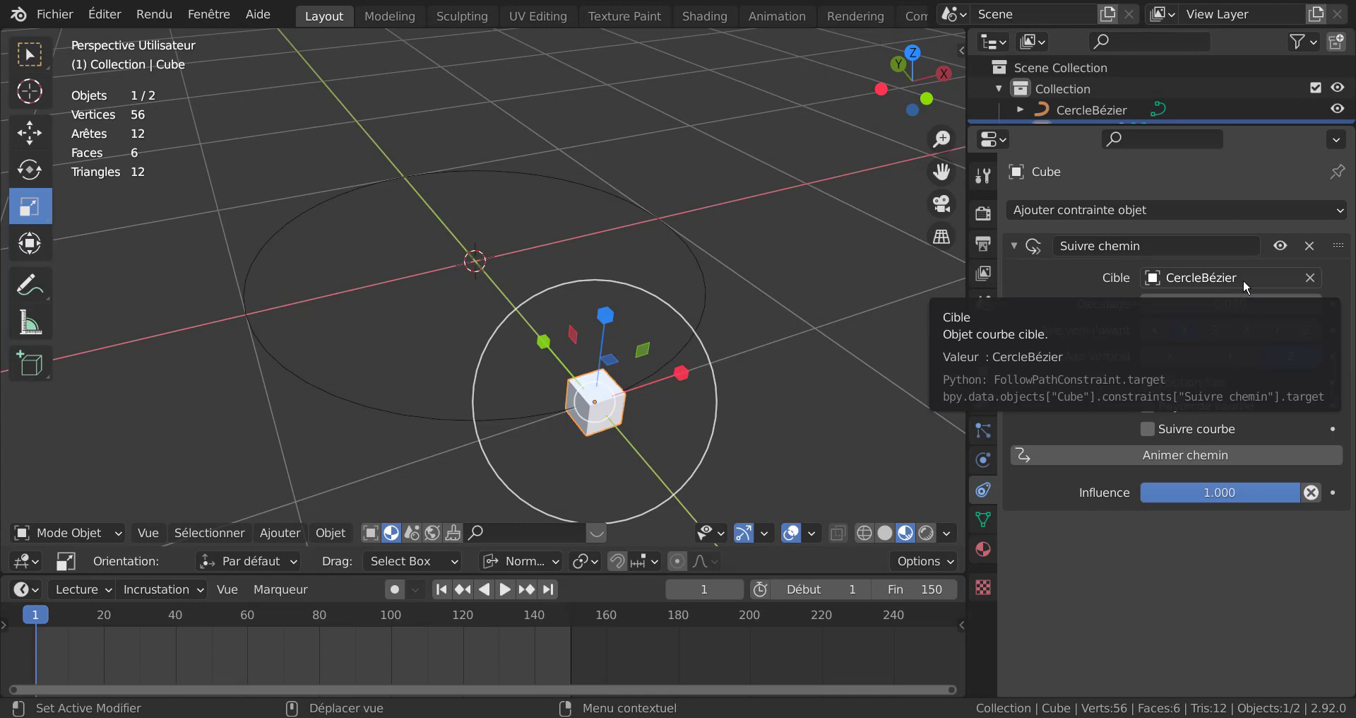
{"action": "left_click", "coordinate": [1199, 460]}
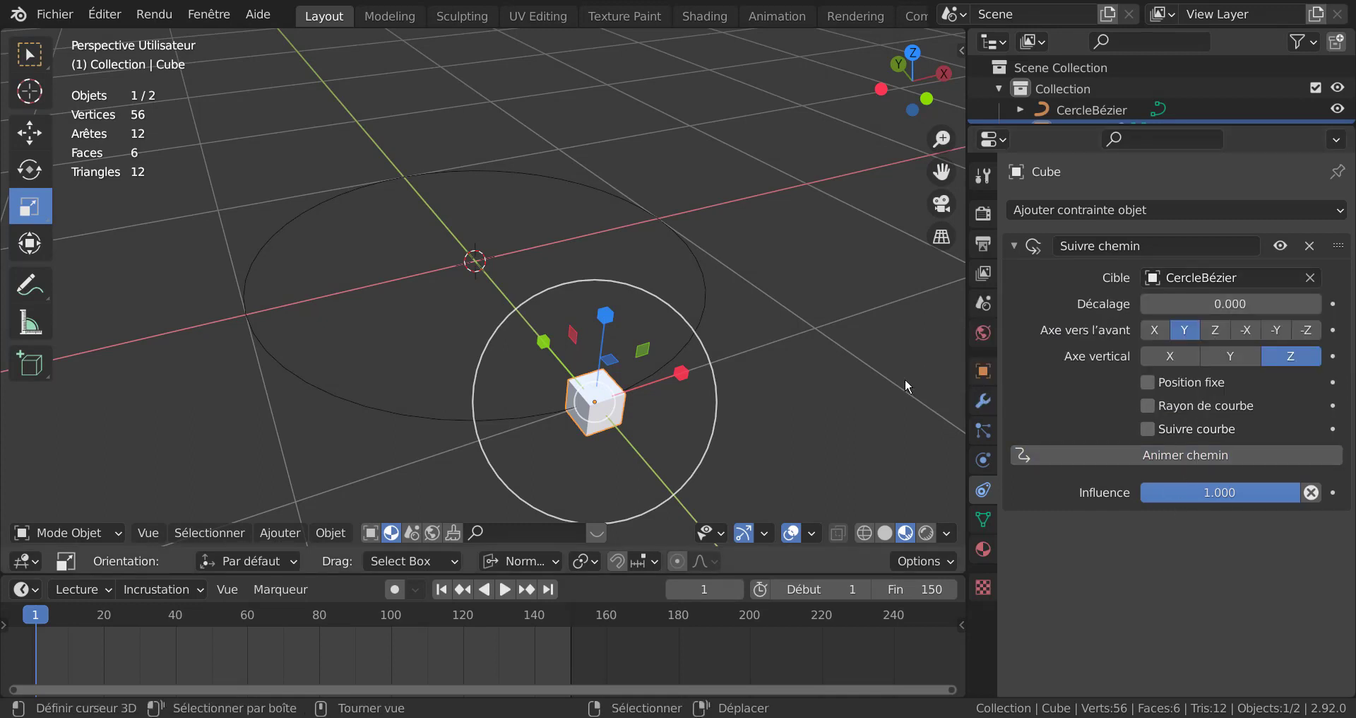
{"action": "left_click", "coordinate": [505, 588]}
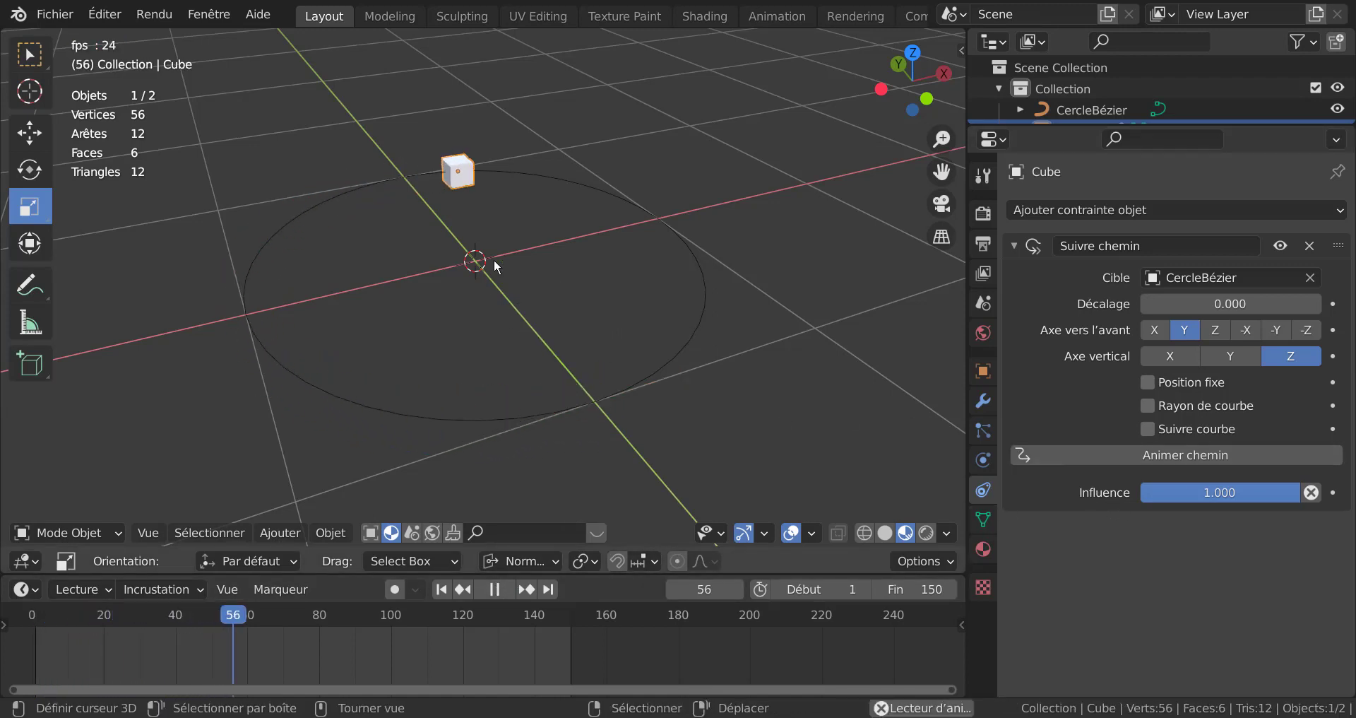
{"action": "left_click", "coordinate": [1147, 429]}
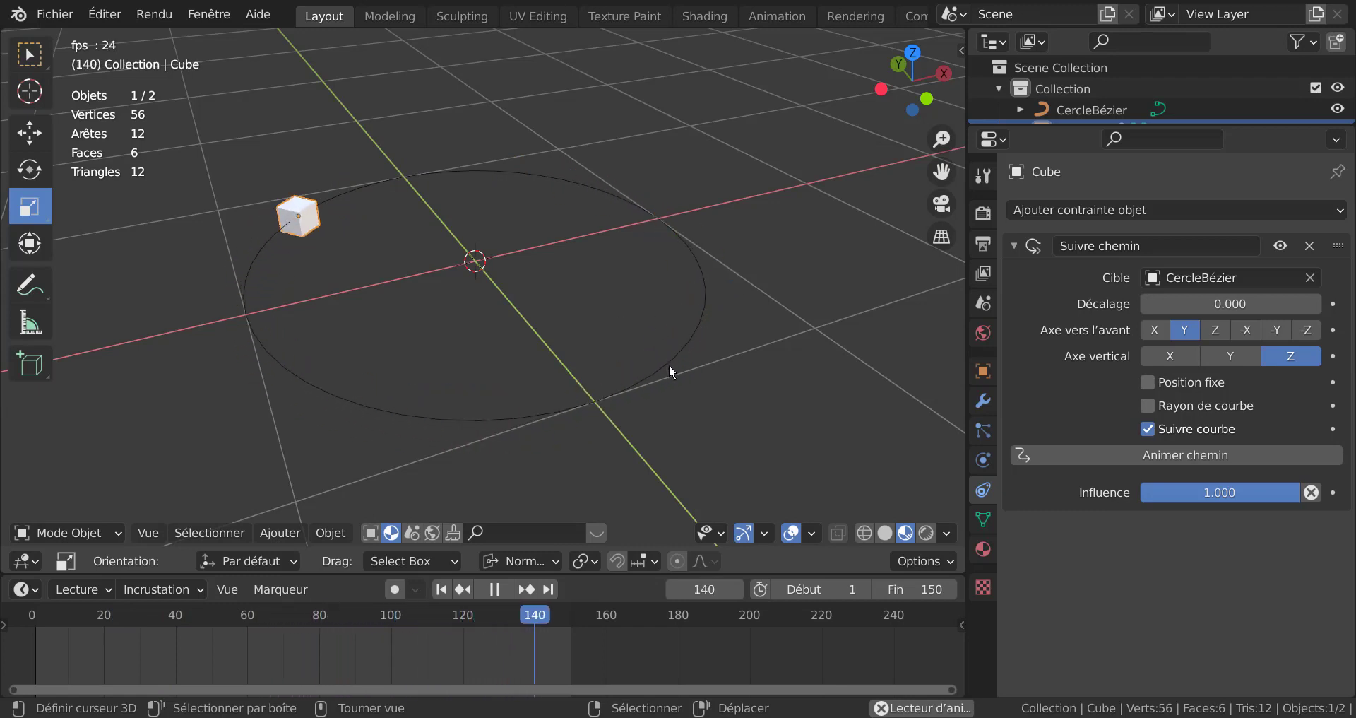
- In Edit Mode, move the Bézier circle's front control point downward and outward, away from the circle's centre
{"action": "left_click", "coordinate": [622, 388]}
{"action": "scroll", "coordinate": [629, 450], "scroll_direction": "down", "scroll_amount": 2}
{"action": "middle_click_drag", "start_coordinate": [633, 417], "coordinate": [618, 370]}
{"action": "key", "text": "Tab"}
{"action": "scroll", "coordinate": [646, 388], "scroll_direction": "up", "scroll_amount": 2}
{"action": "left_click", "coordinate": [614, 367]}
{"action": "key", "text": "g"}
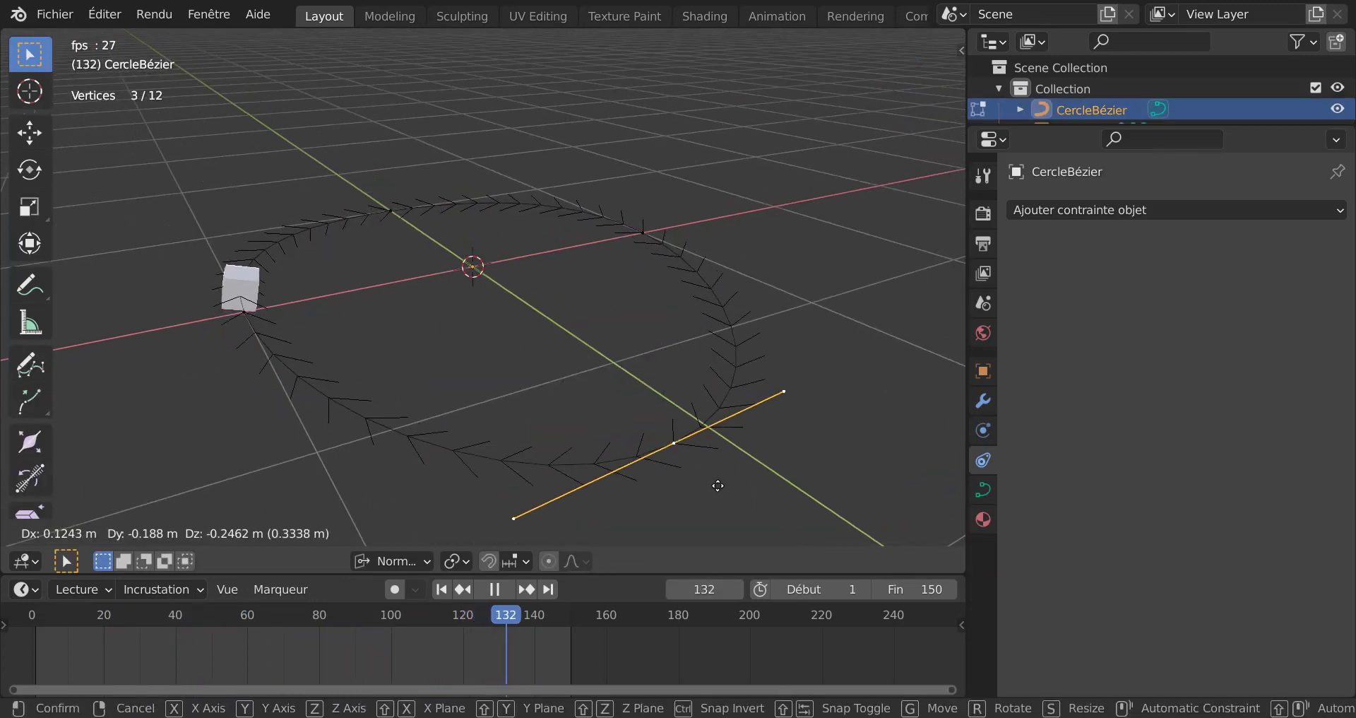
{"action": "left_click", "coordinate": [697, 503]}
{"action": "scroll", "coordinate": [735, 424], "scroll_direction": "down", "scroll_amount": 4}
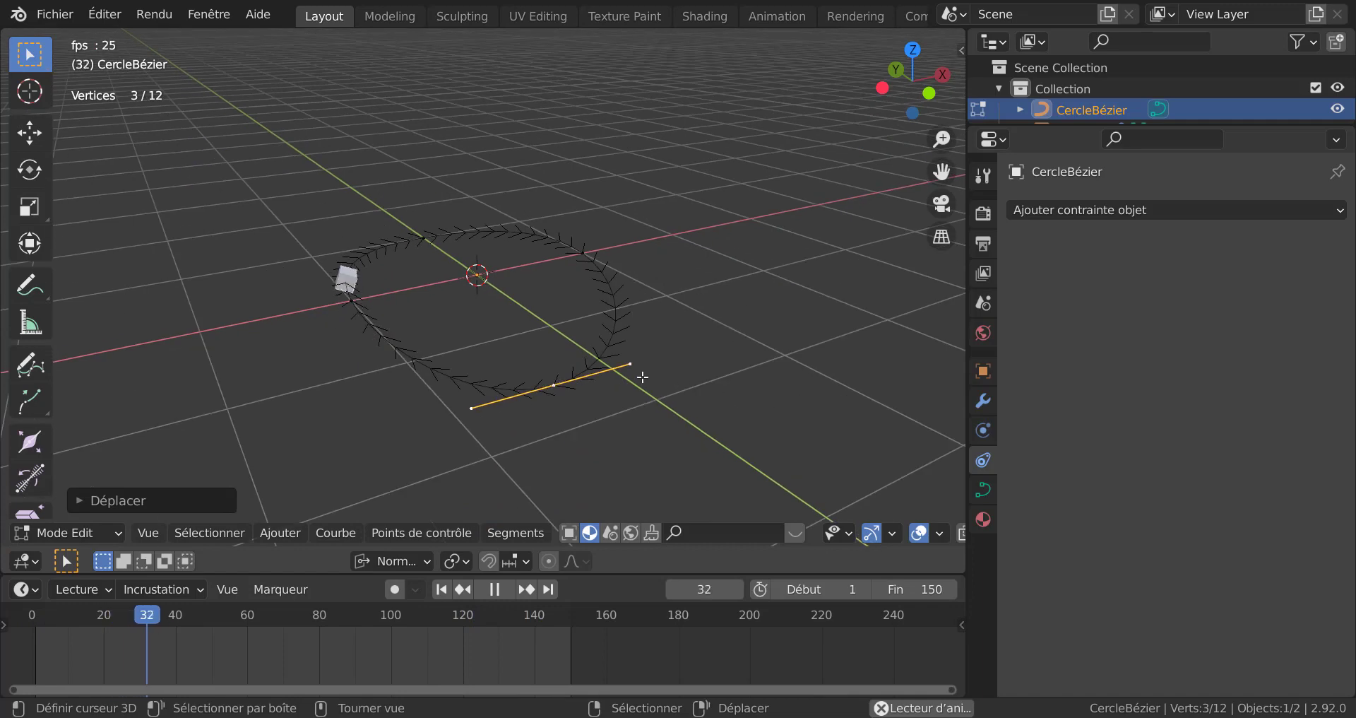
- Swing the right-hand handle of the Bézier circle's front control point around until it points outward, away from the circle's centre
{"action": "left_click", "coordinate": [635, 370]}
{"action": "key", "text": "g"}
{"action": "left_click", "coordinate": [570, 464]}
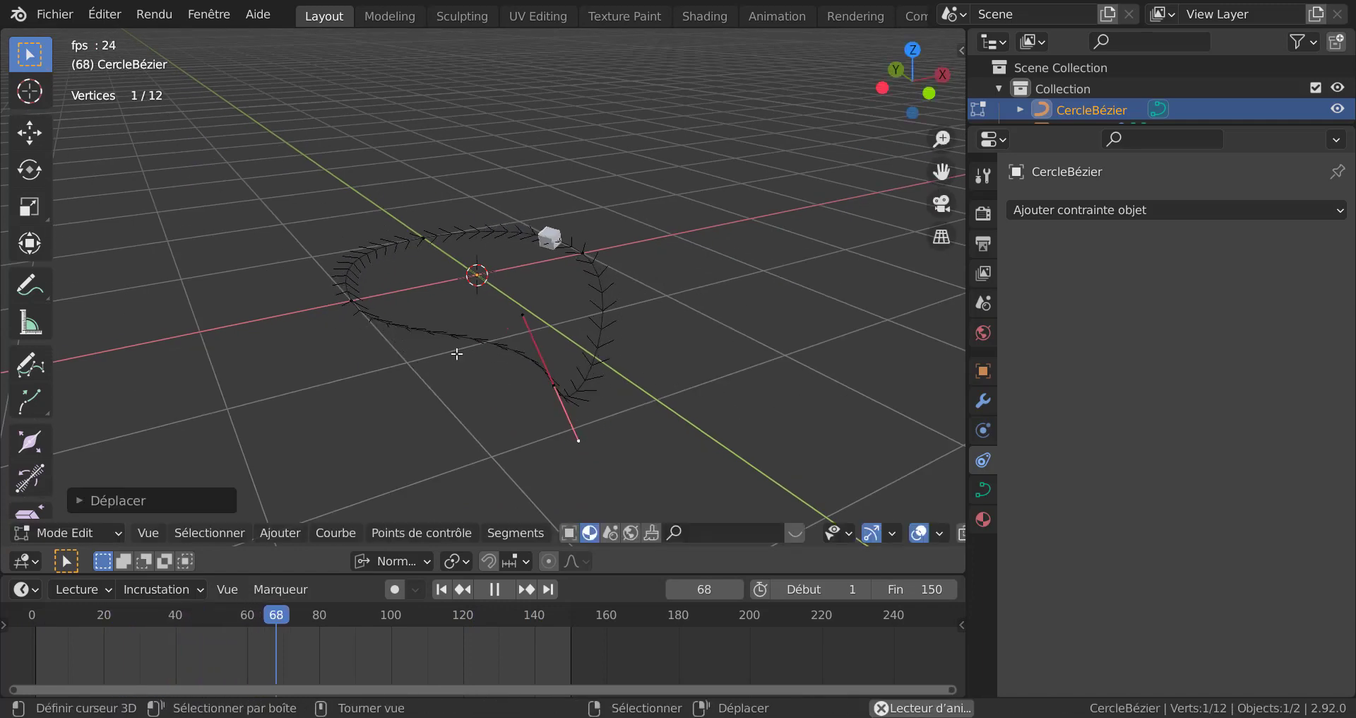
- Move the Bézier circle's rear control point about 2.8 m outward, mainly in the positive X direction, and return to Object Mode
{"action": "left_click", "coordinate": [421, 235]}
{"action": "key", "text": "g"}
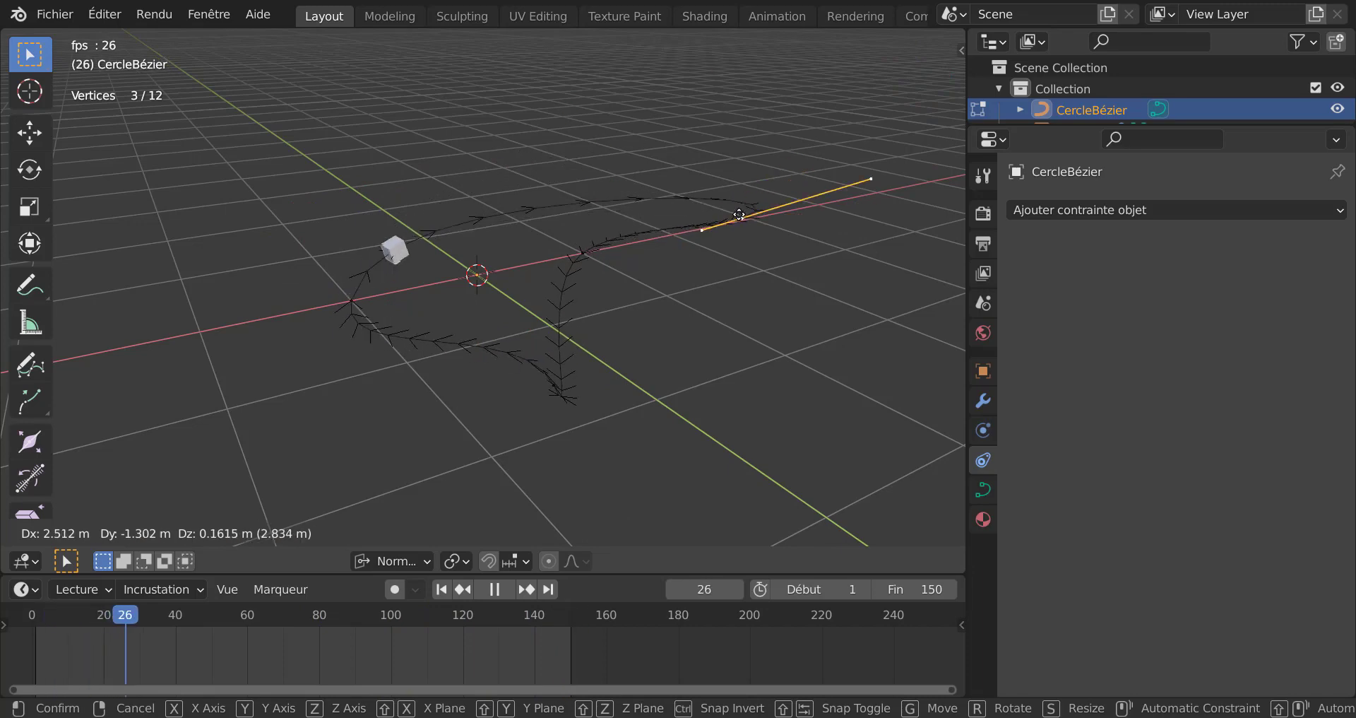
{"action": "left_click", "coordinate": [739, 214]}
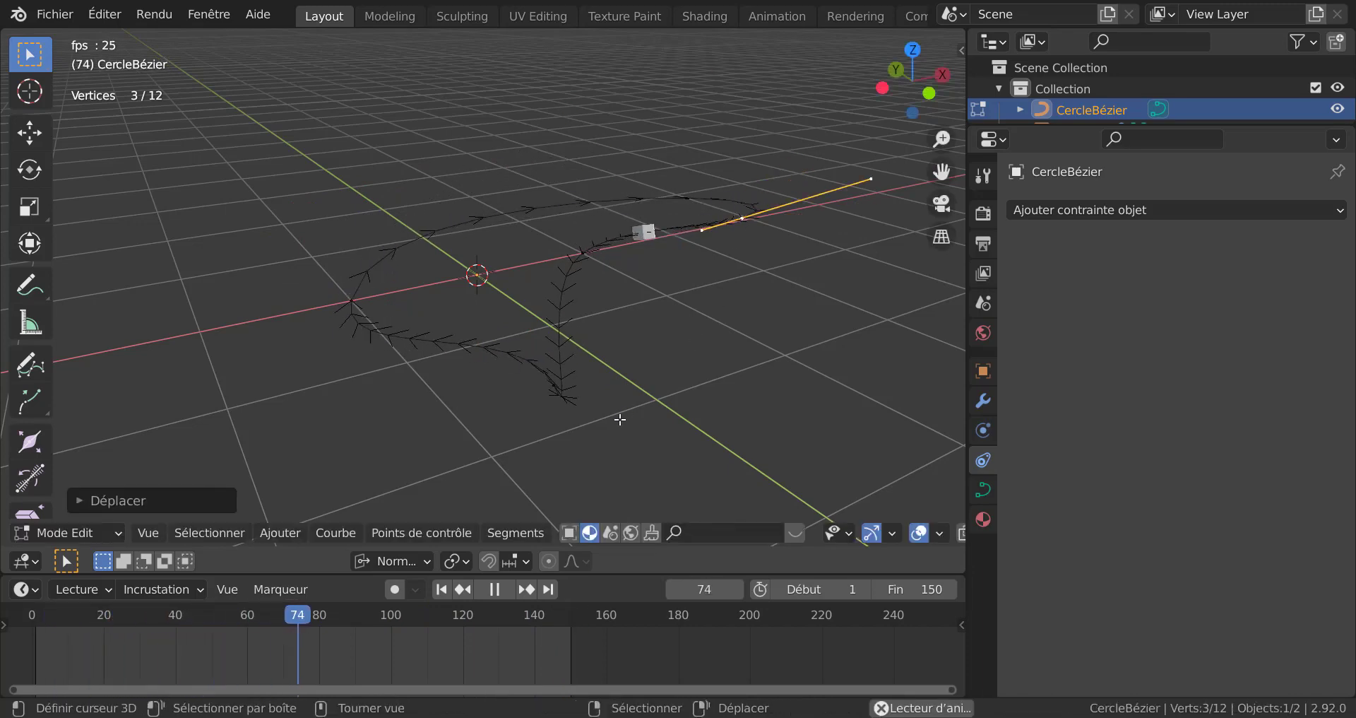
{"action": "middle_click_drag", "start_coordinate": [639, 402], "coordinate": [699, 389]}
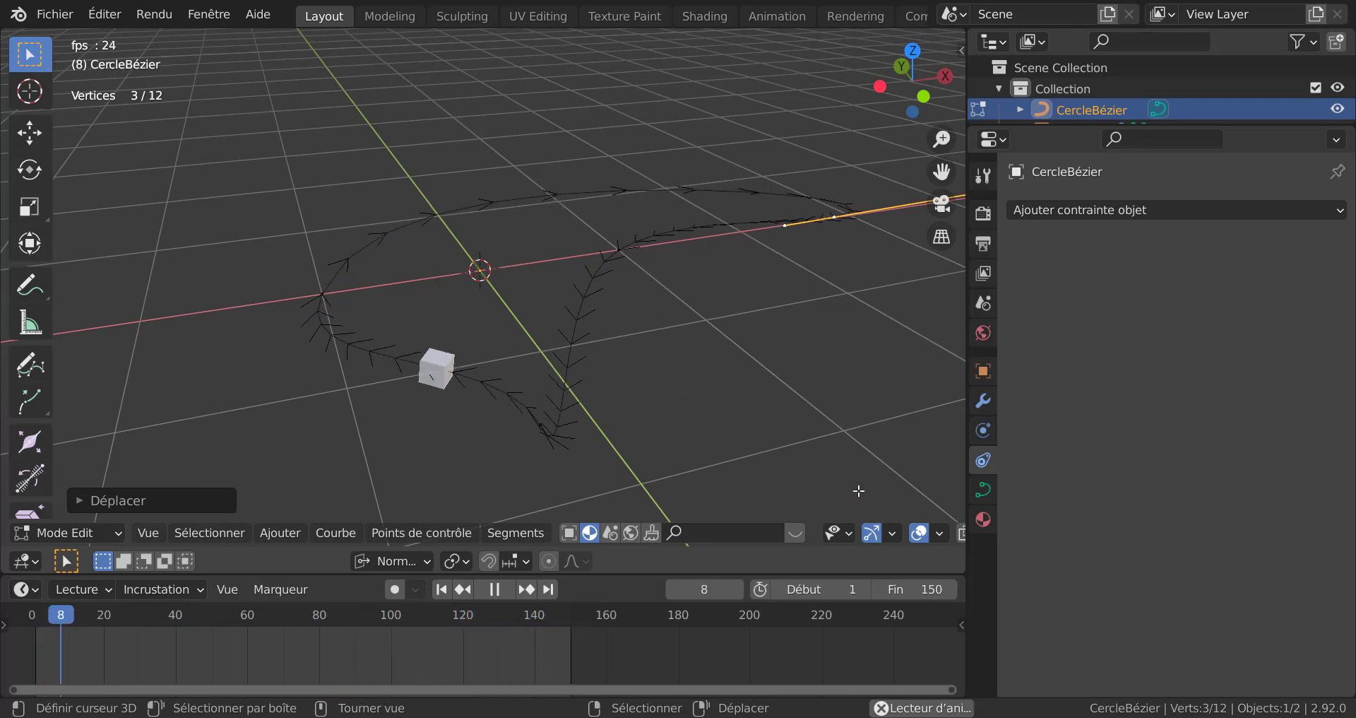
{"action": "key", "text": "Tab"}
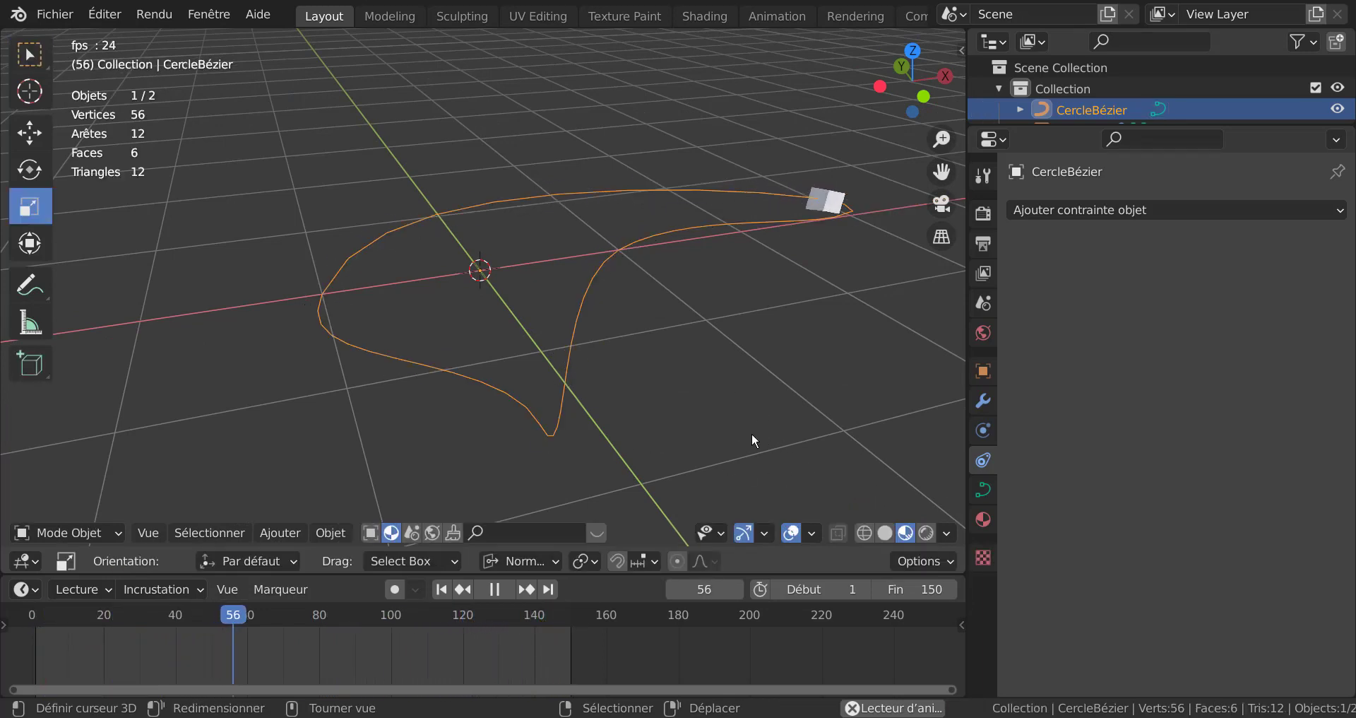
{"action": "middle_click_drag", "start_coordinate": [705, 435], "coordinate": [655, 396], "text": "shift"}
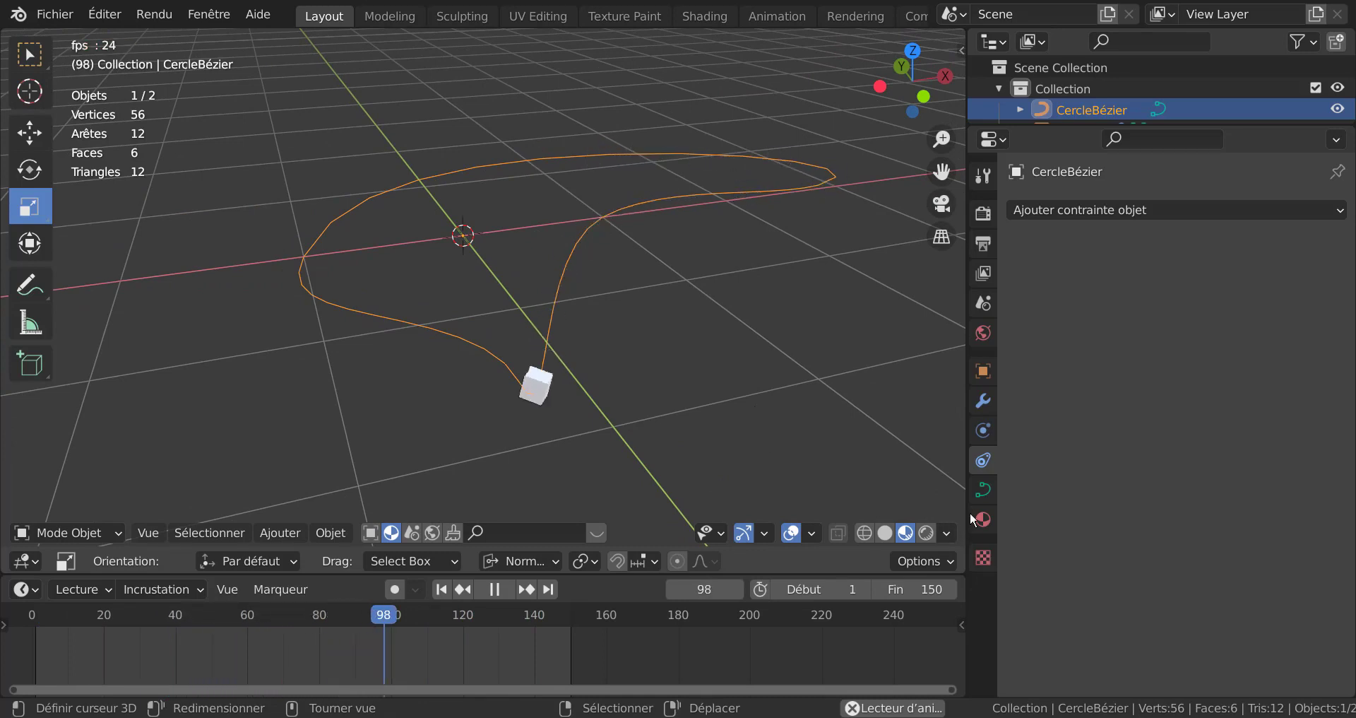
- Set the Frames value of the Bézier circle's animation path (Chemin d'animation) to 150
{"action": "left_click", "coordinate": [984, 489]}
{"action": "scroll", "coordinate": [1061, 487], "scroll_direction": "down", "scroll_amount": 6}
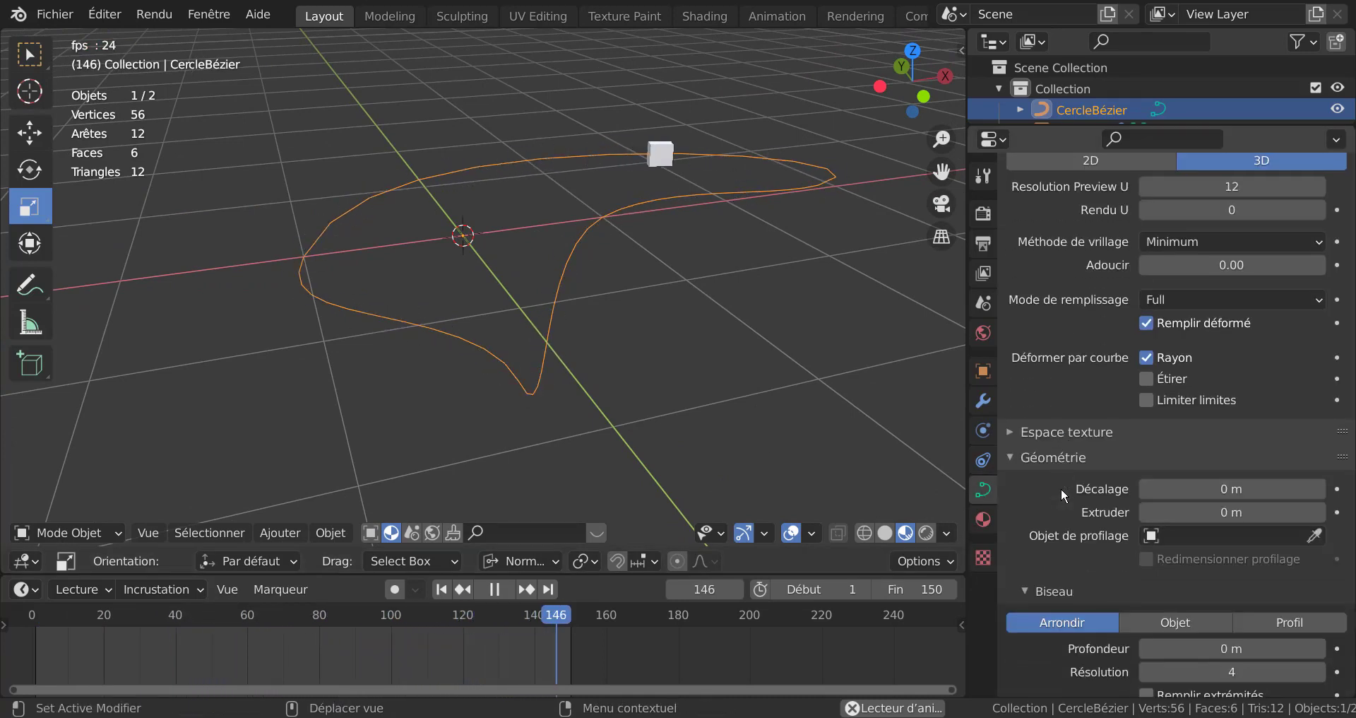
{"action": "scroll", "coordinate": [1061, 487], "scroll_direction": "down", "scroll_amount": 5}
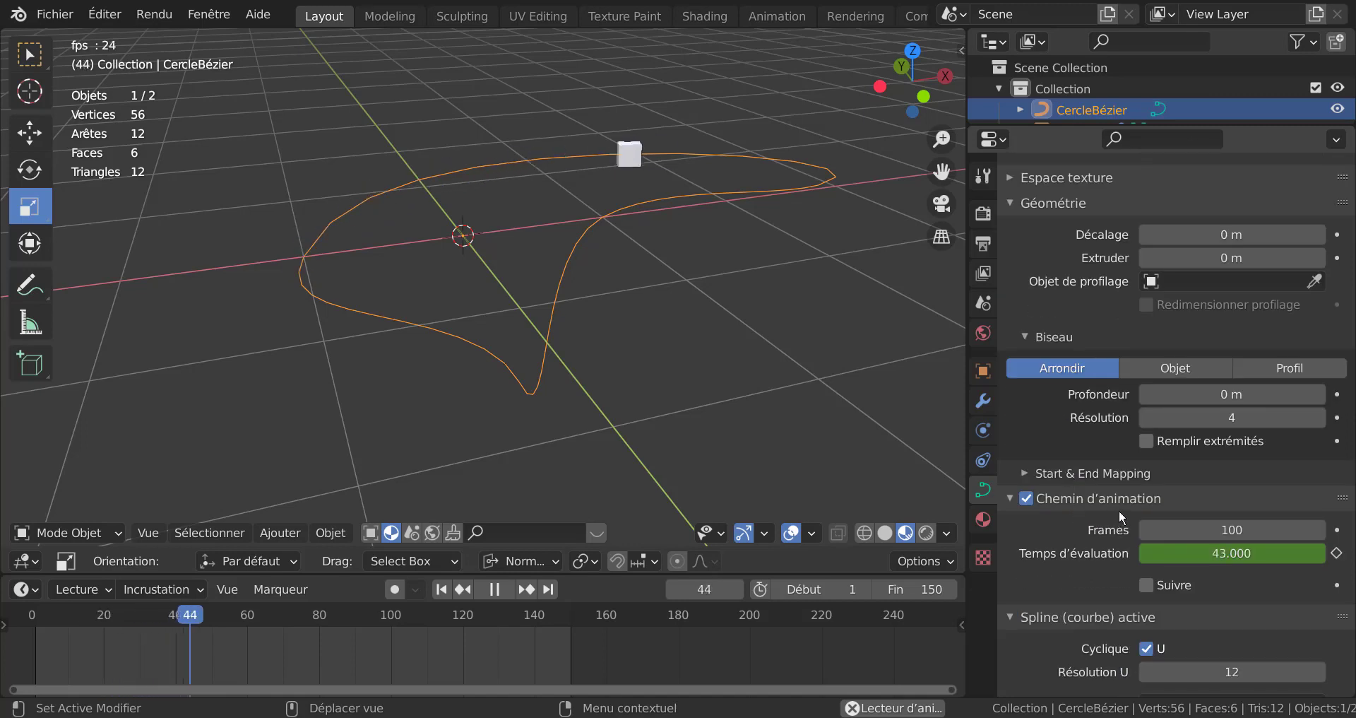
{"action": "scroll", "coordinate": [1119, 510], "scroll_direction": "down", "scroll_amount": 4}
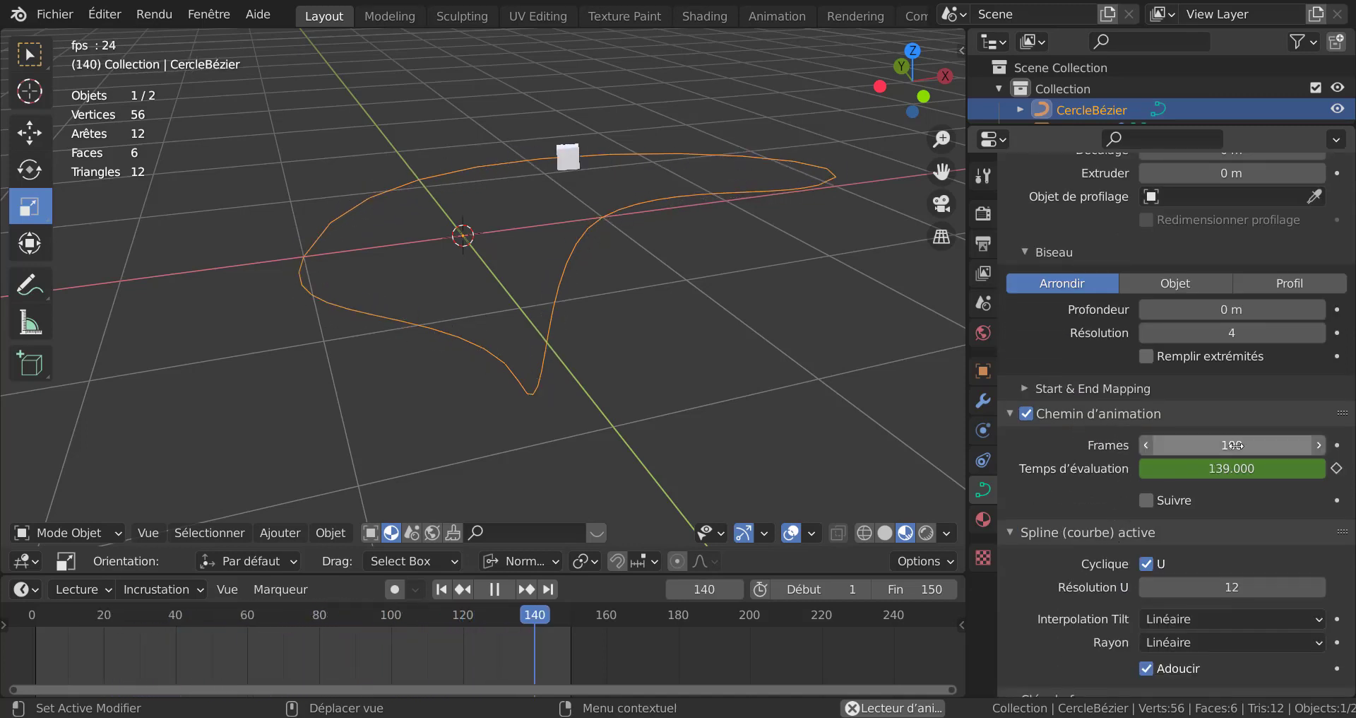
{"action": "left_click", "coordinate": [1233, 445]}
{"action": "type", "text": "1"}
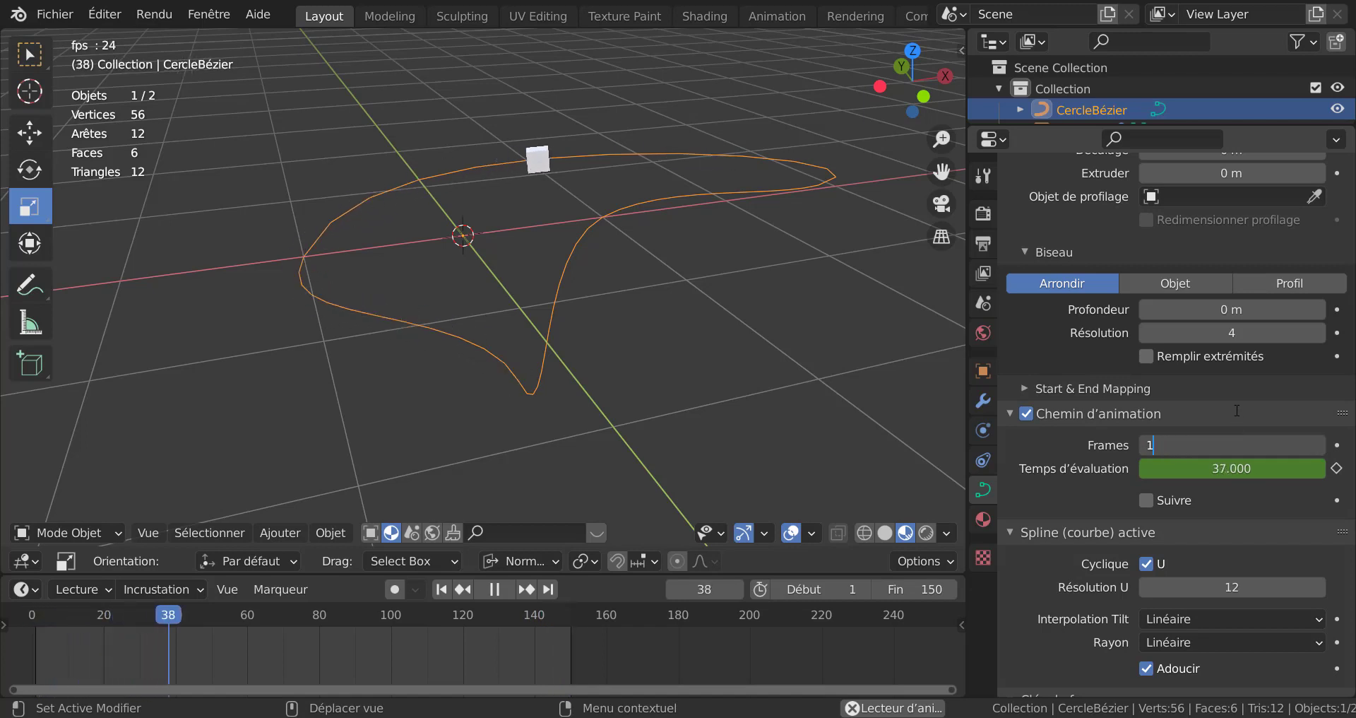
{"action": "type", "text": "50"}
{"action": "key", "text": "Return"}
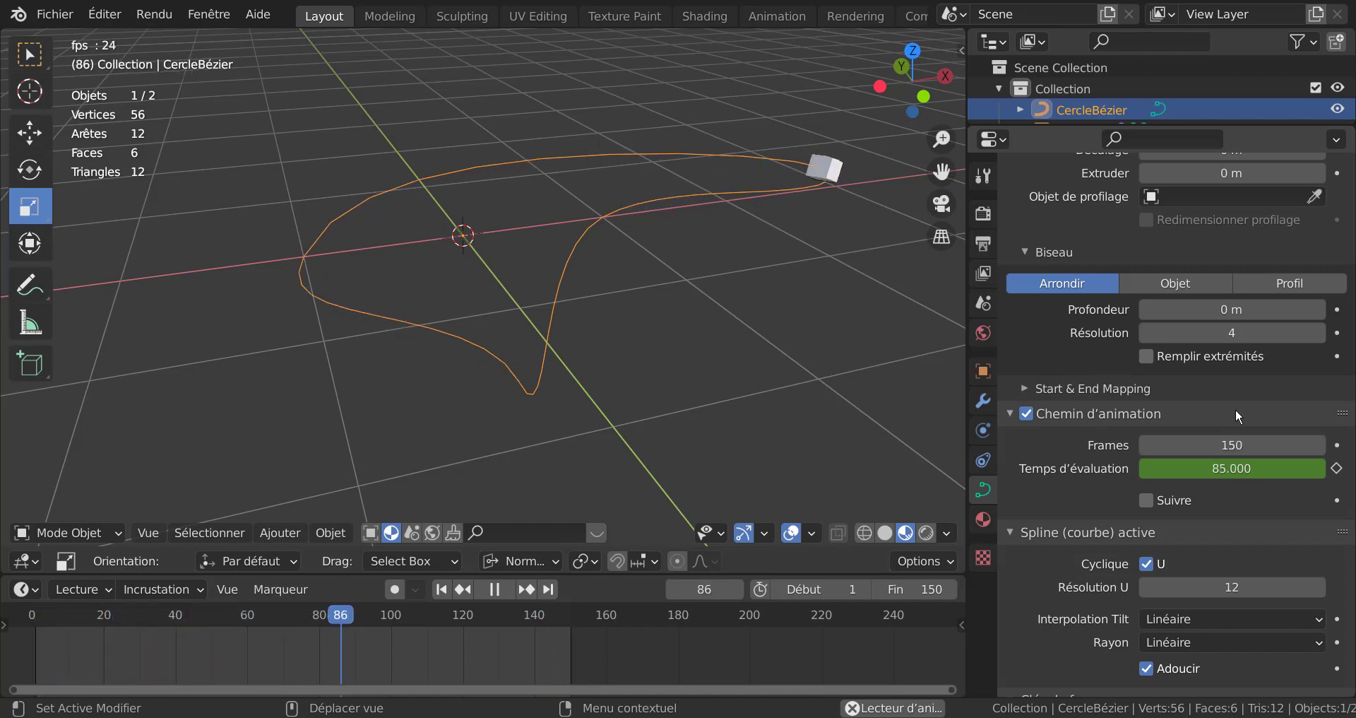
- Set the animation path's Frames value to 200 and watch the cube travel along the curve
{"action": "left_click", "coordinate": [1231, 445]}
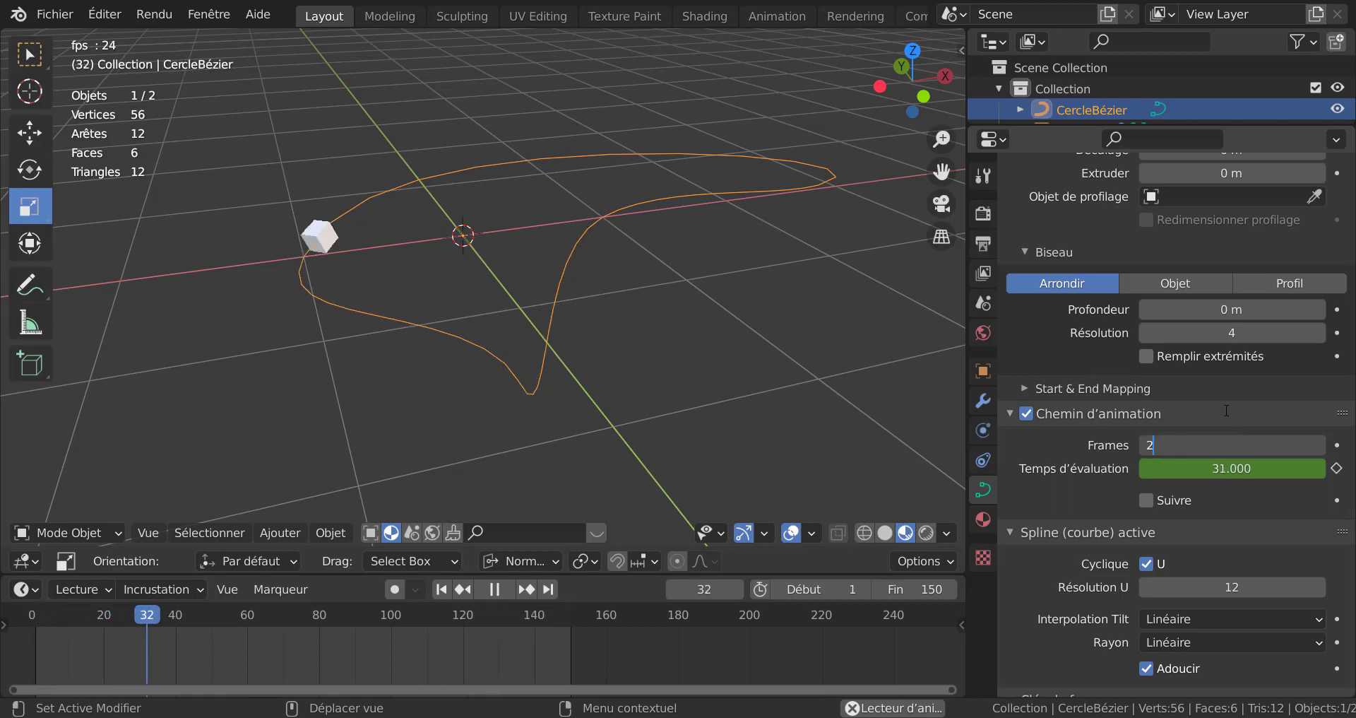
{"action": "type", "text": "200"}
{"action": "key", "text": "Return"}
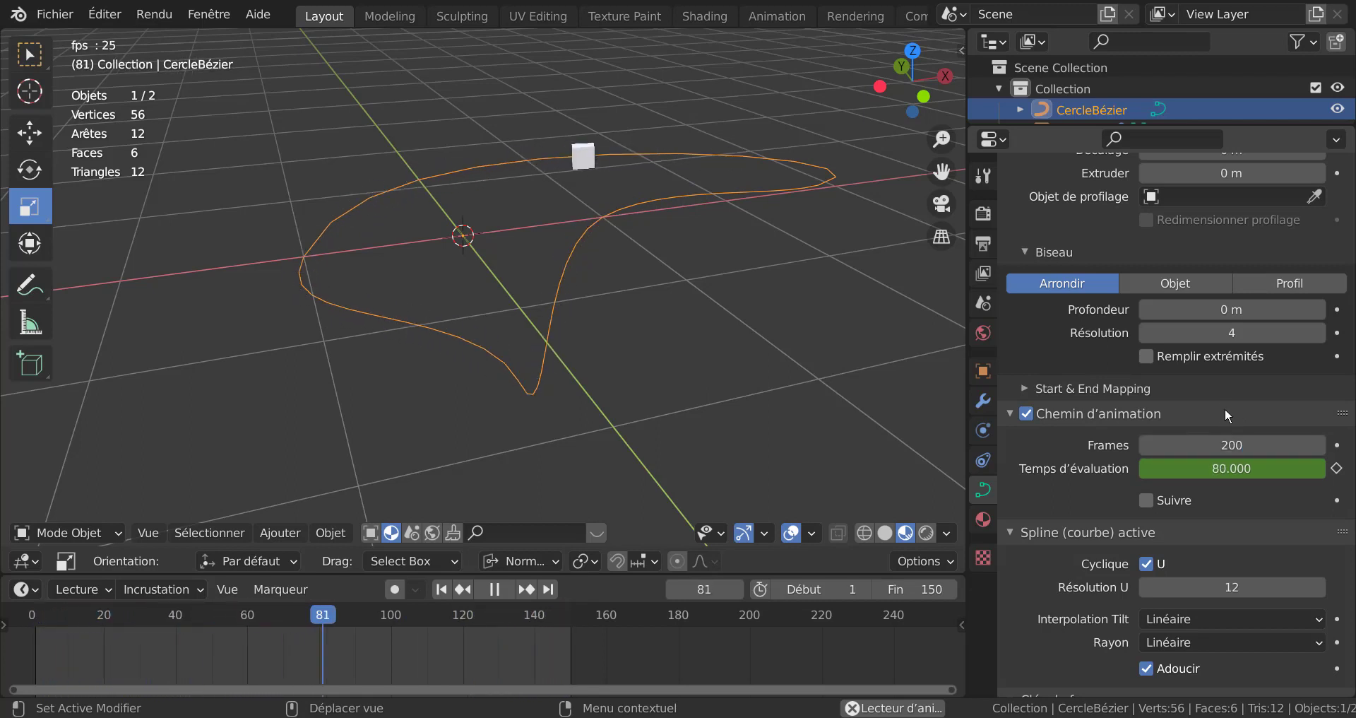
{"action": "middle_click_drag", "start_coordinate": [793, 376], "coordinate": [832, 392]}
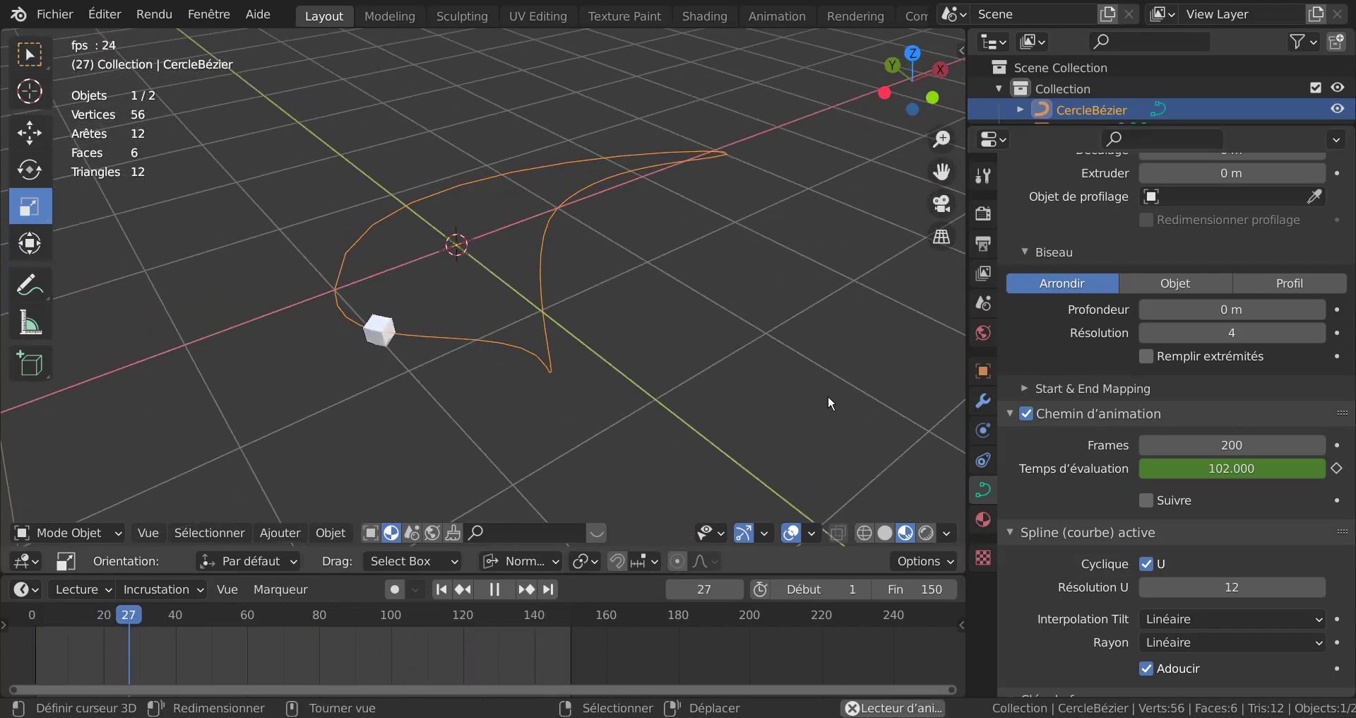
{"action": "middle_click_drag", "start_coordinate": [817, 349], "coordinate": [805, 398]}
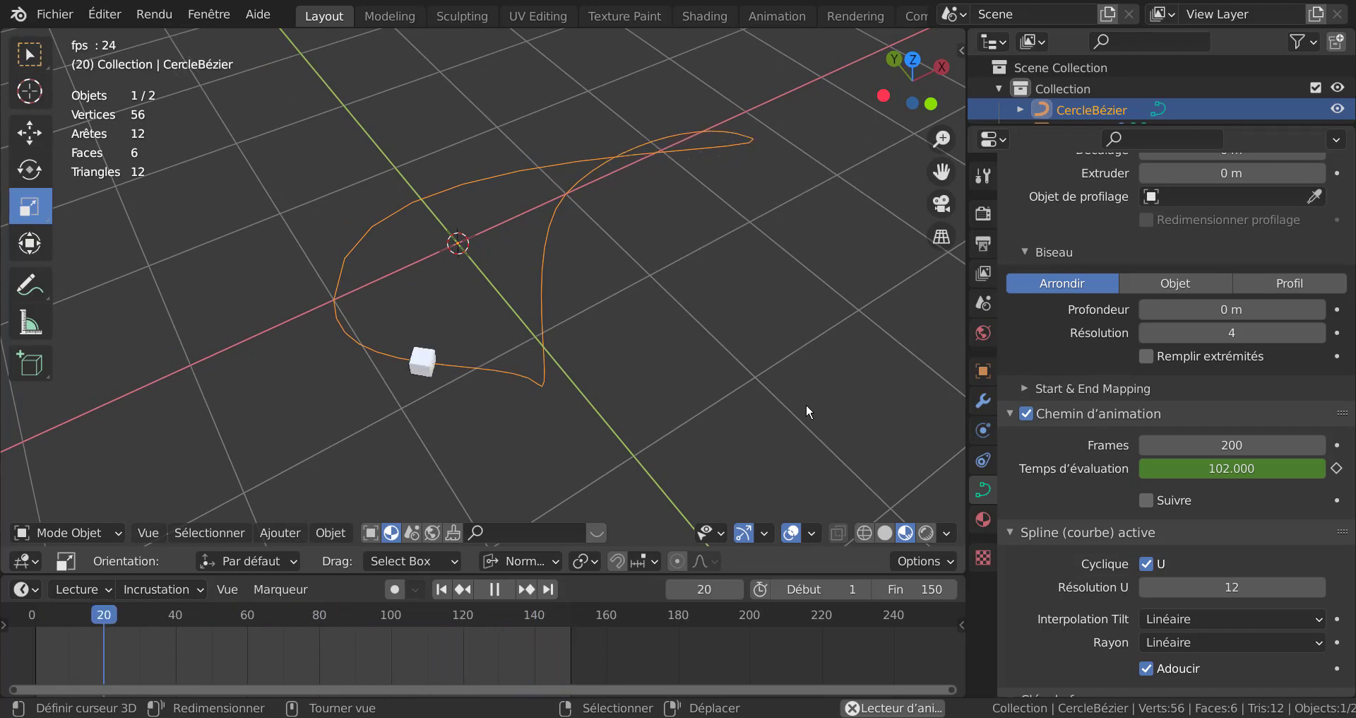
{"action": "middle_click_drag", "start_coordinate": [798, 415], "coordinate": [790, 357]}
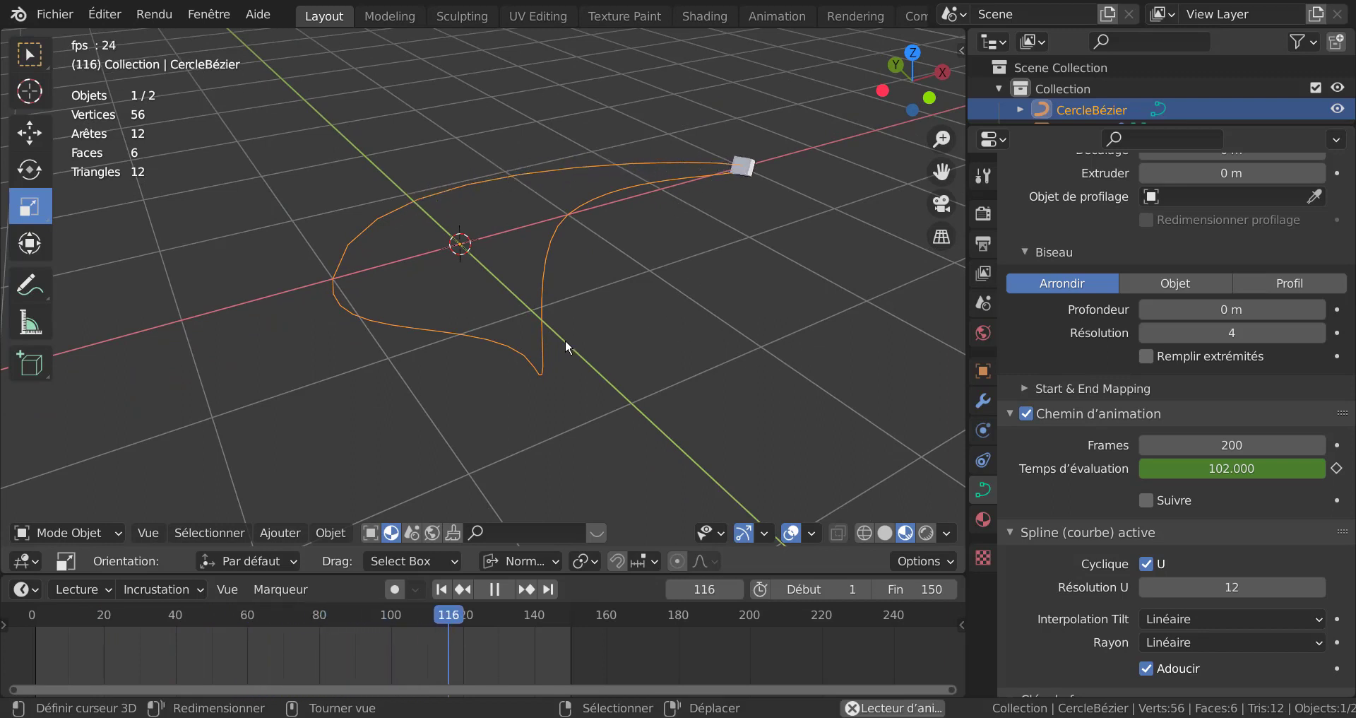
- Set the timeline's end frame (Fin) to 200
{"action": "left_click", "coordinate": [905, 593]}
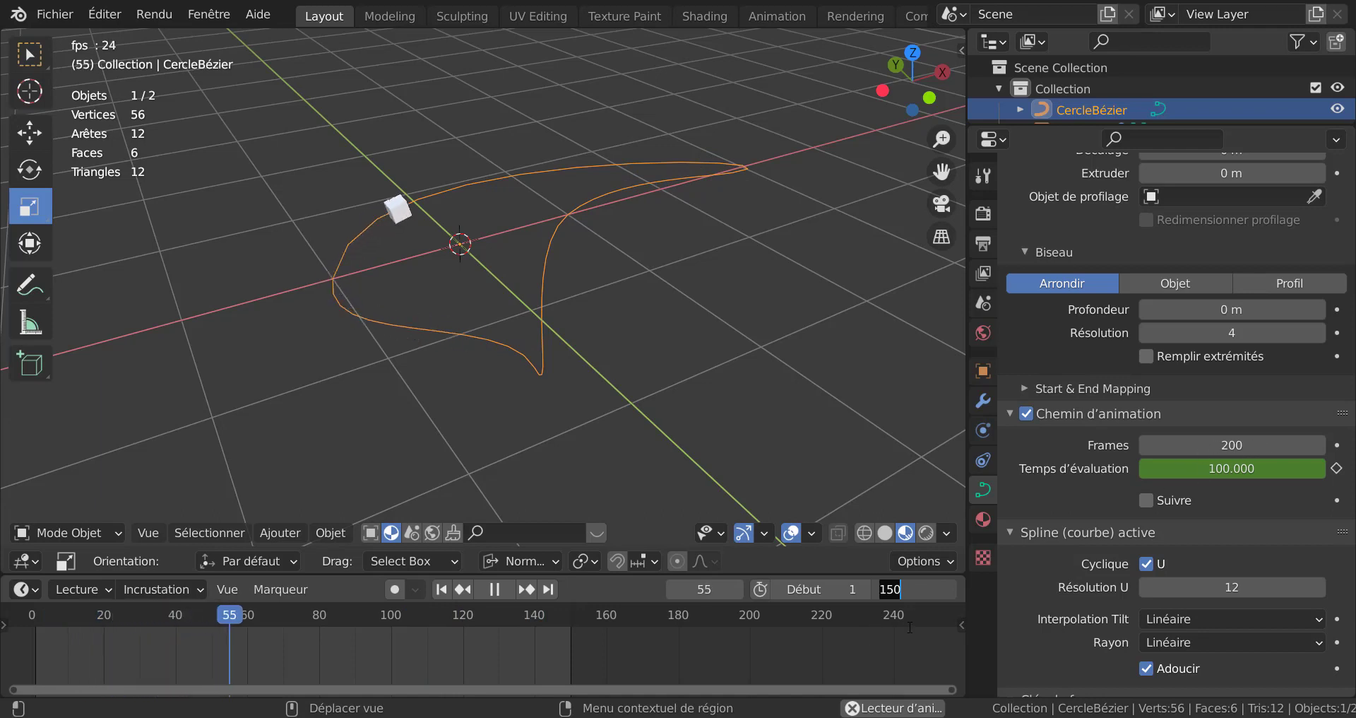
{"action": "type", "text": "200"}
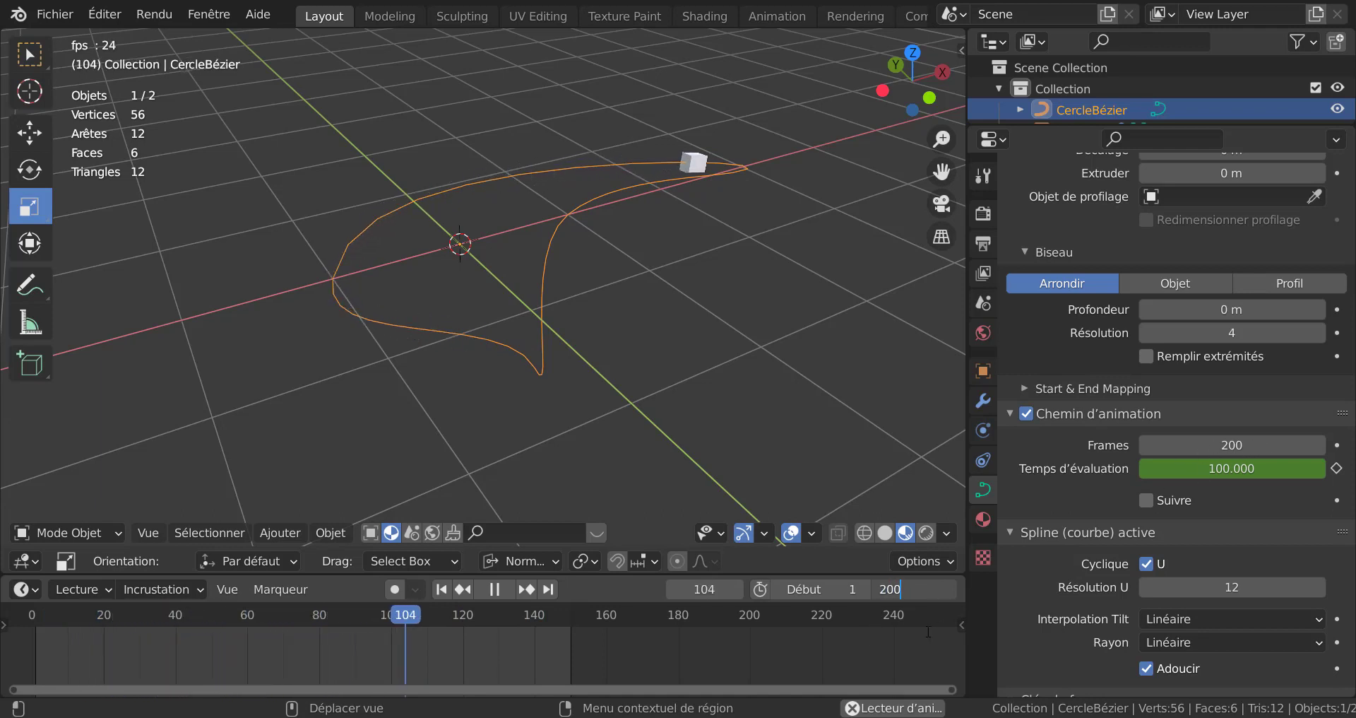
{"action": "key", "text": "Return"}
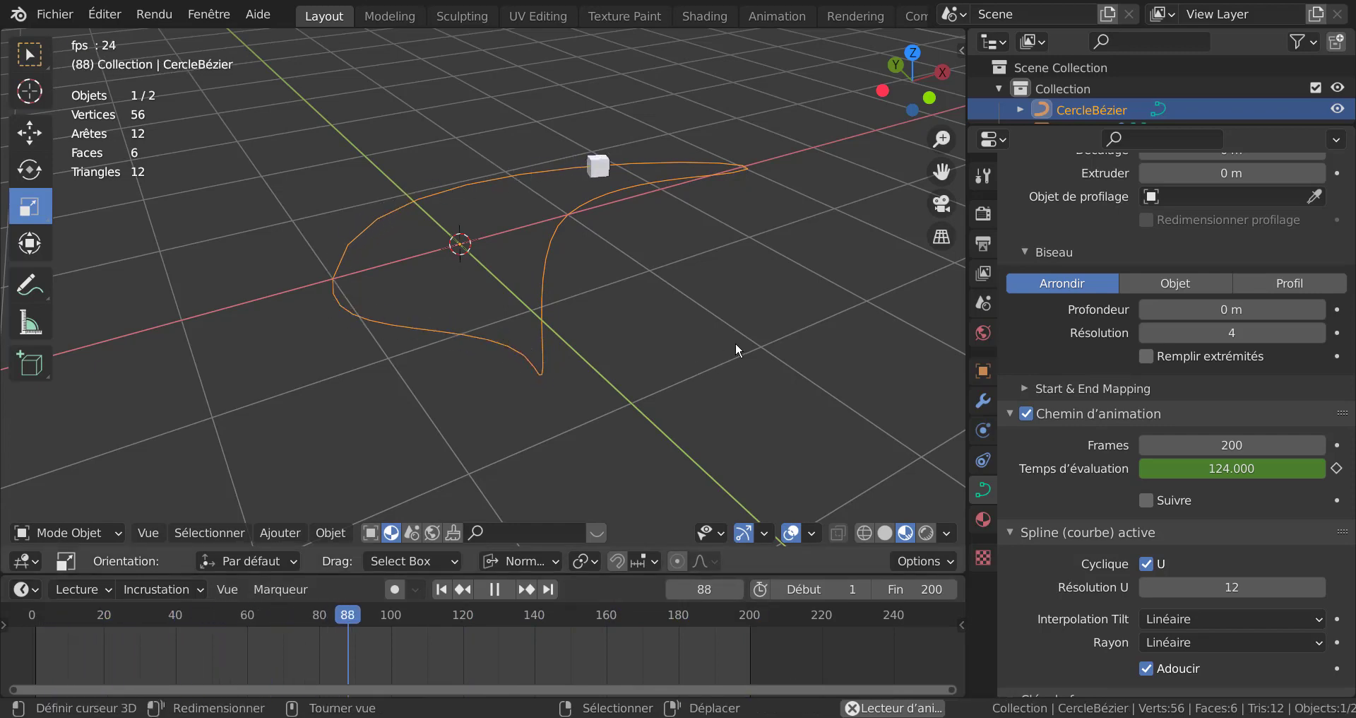
- Stop the animation playback and return the timeline to frame 0
{"action": "middle_click_drag", "start_coordinate": [736, 342], "coordinate": [666, 354]}
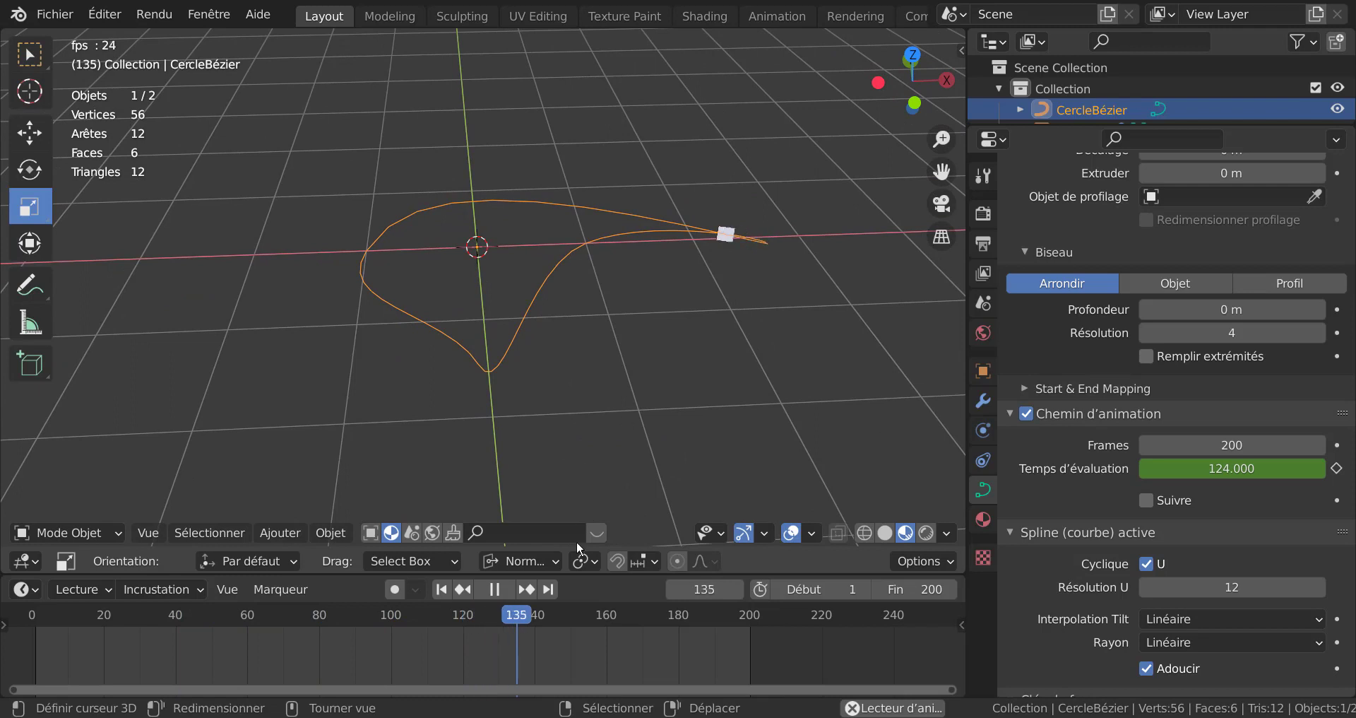
{"action": "left_click", "coordinate": [497, 592]}
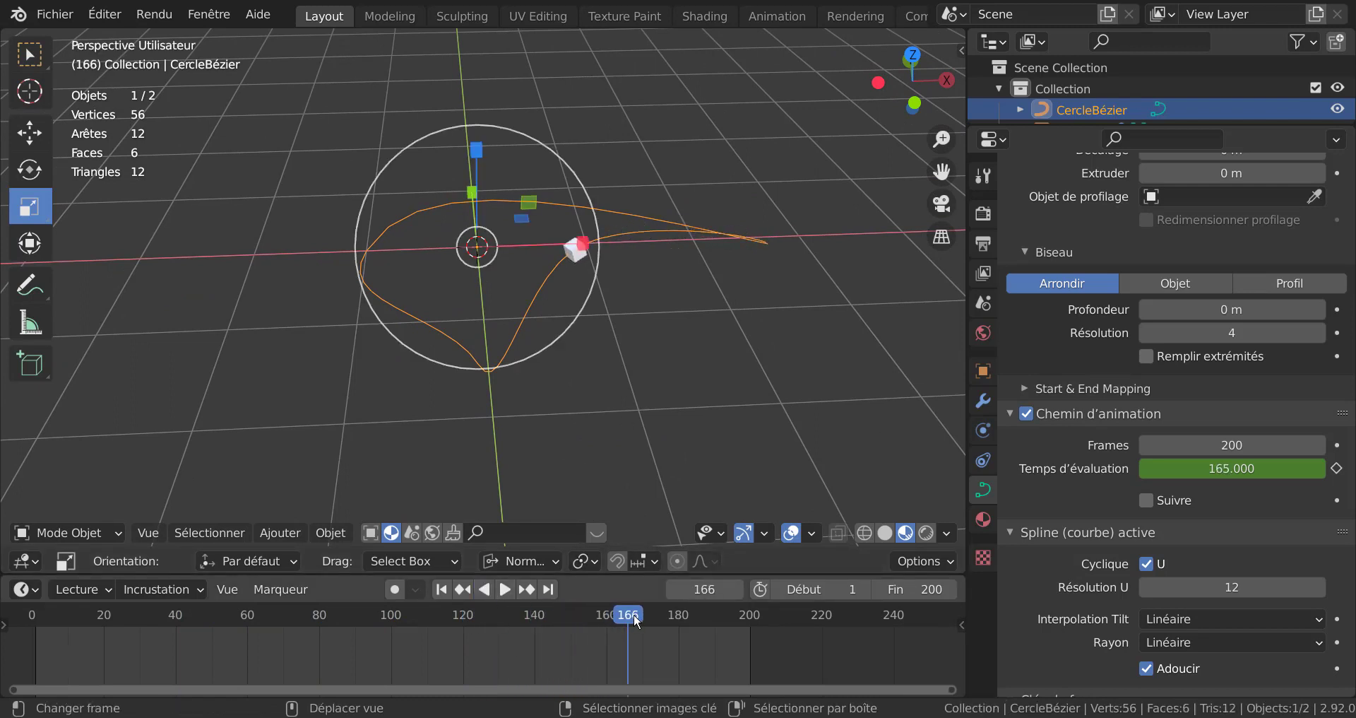
{"action": "left_click_drag", "start_coordinate": [633, 613], "coordinate": [19, 621]}
- Select the cube in the front orthographic view and set the transformation orientation to Global
{"action": "middle_click_drag", "start_coordinate": [541, 435], "coordinate": [550, 403]}
{"action": "key", "text": "KP_7"}
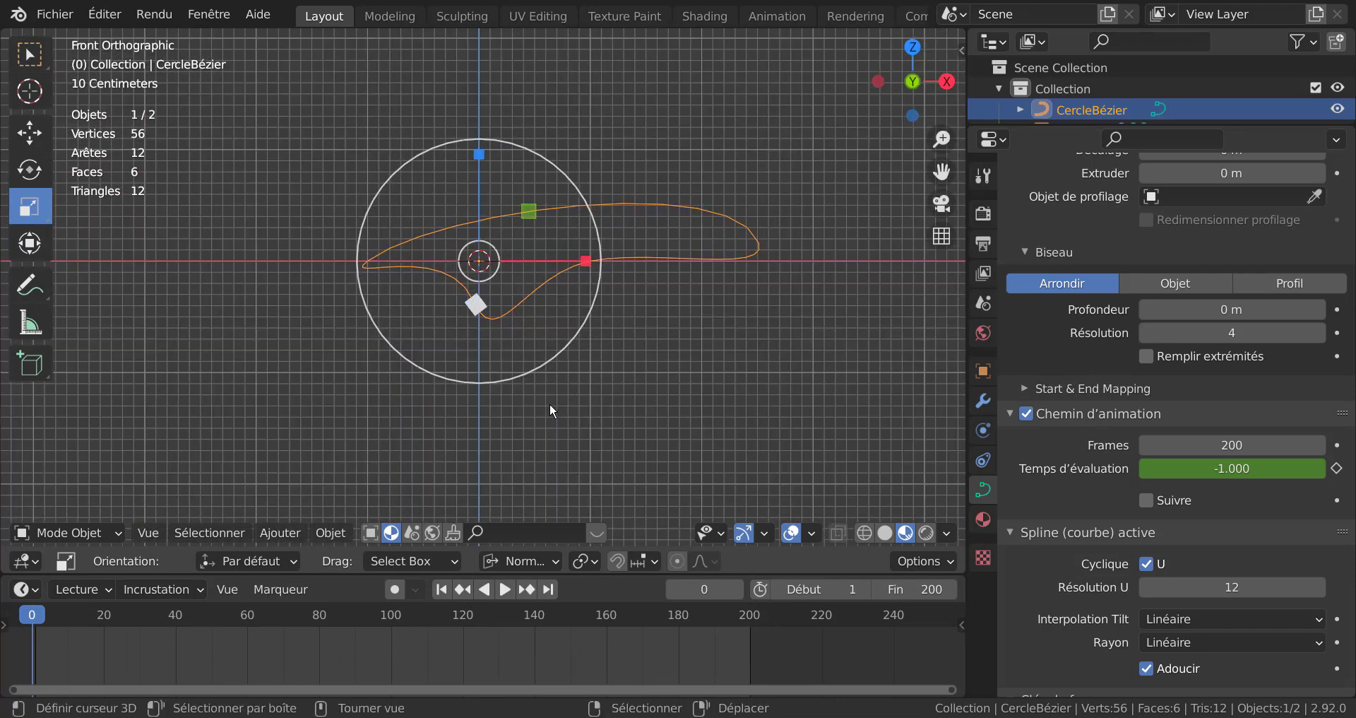
{"action": "key", "text": "KP_1"}
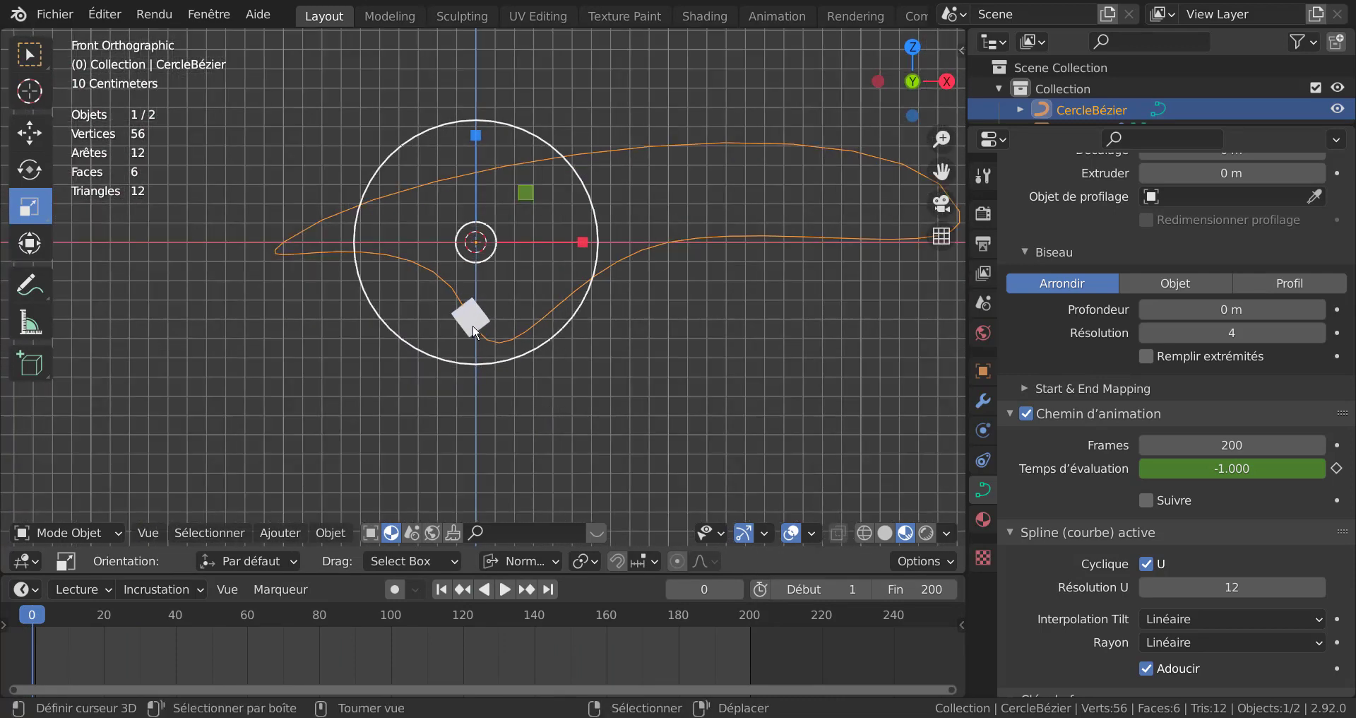
{"action": "left_click", "coordinate": [470, 318]}
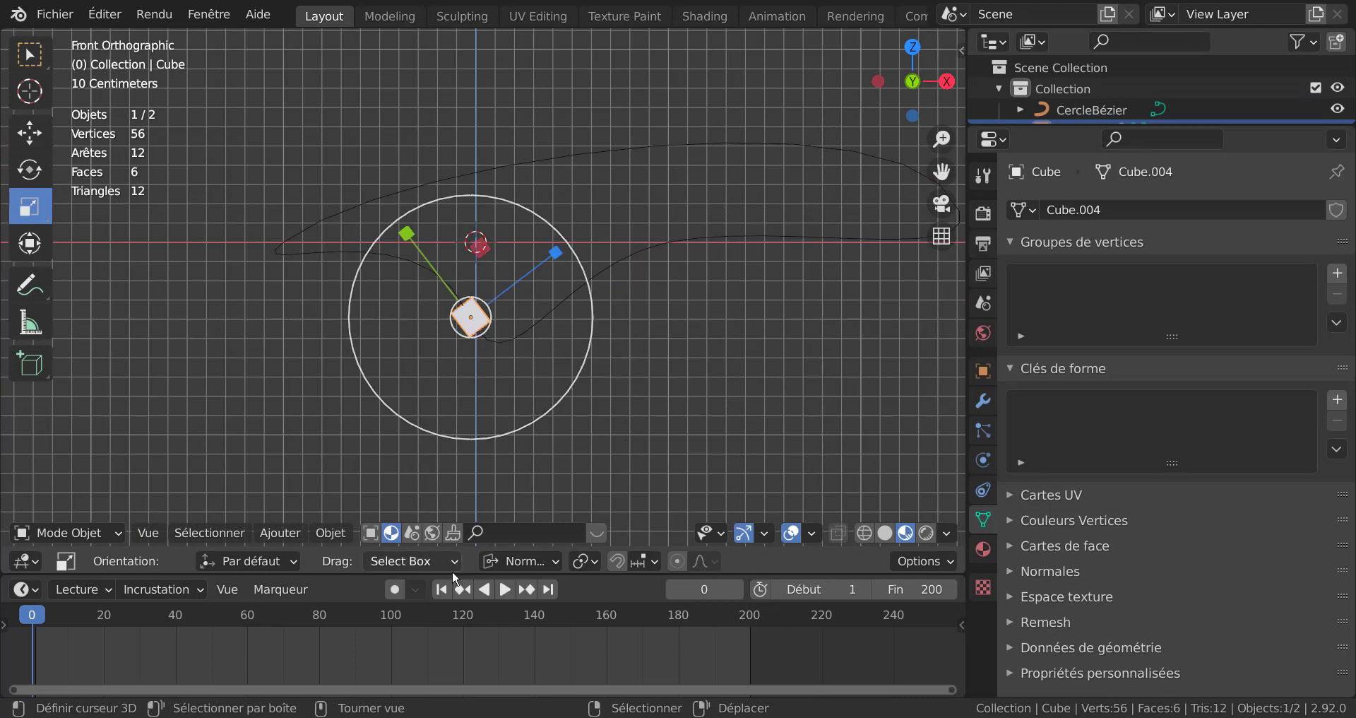
{"action": "left_click", "coordinate": [406, 560]}
{"action": "left_click", "coordinate": [526, 565]}
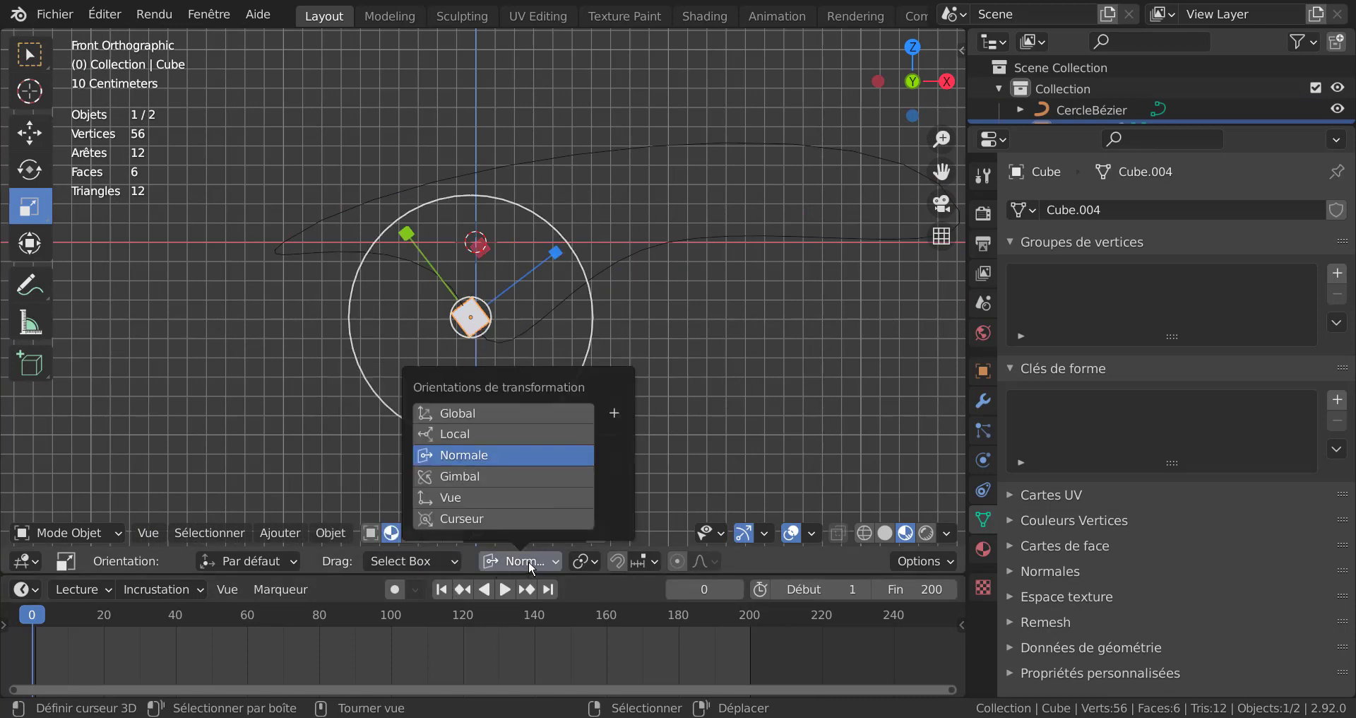
{"action": "left_click", "coordinate": [456, 414]}
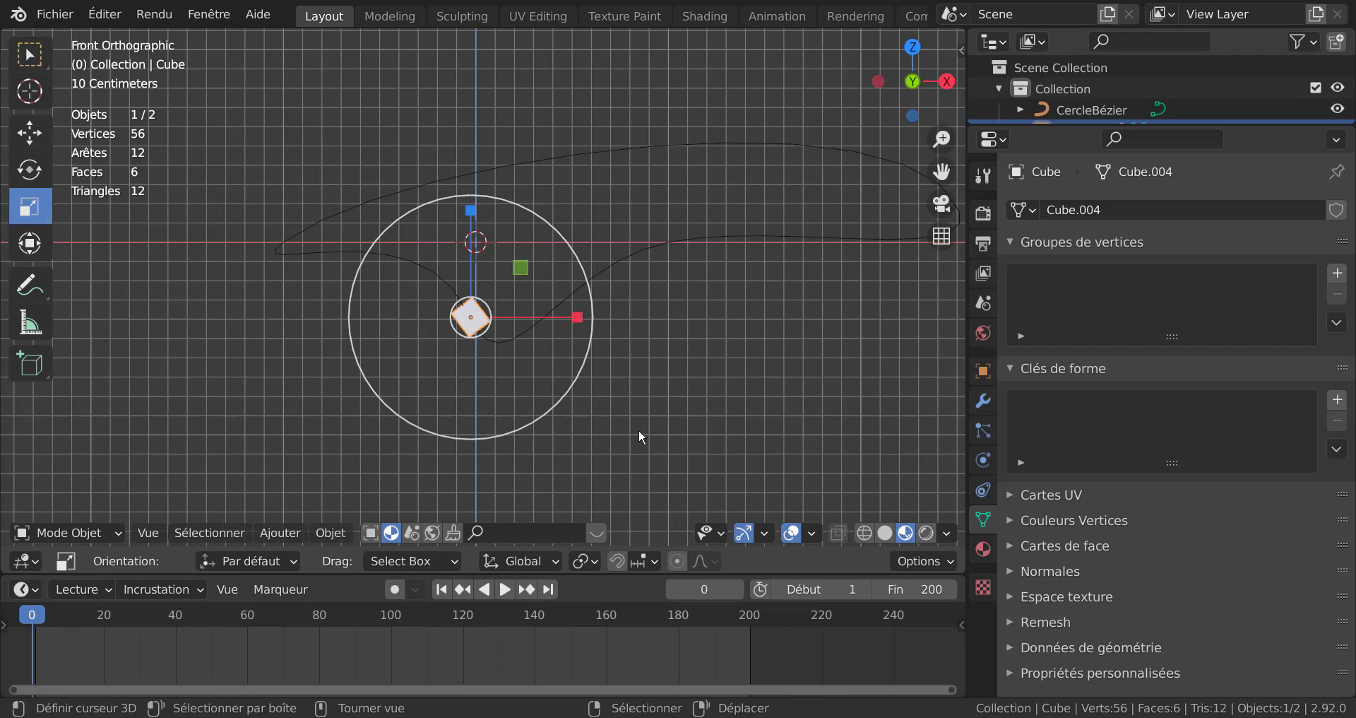
- Duplicate the cube in place and set the copy's Suivre chemin offset (Décalage) to 4
{"action": "key", "text": "shift+d"}
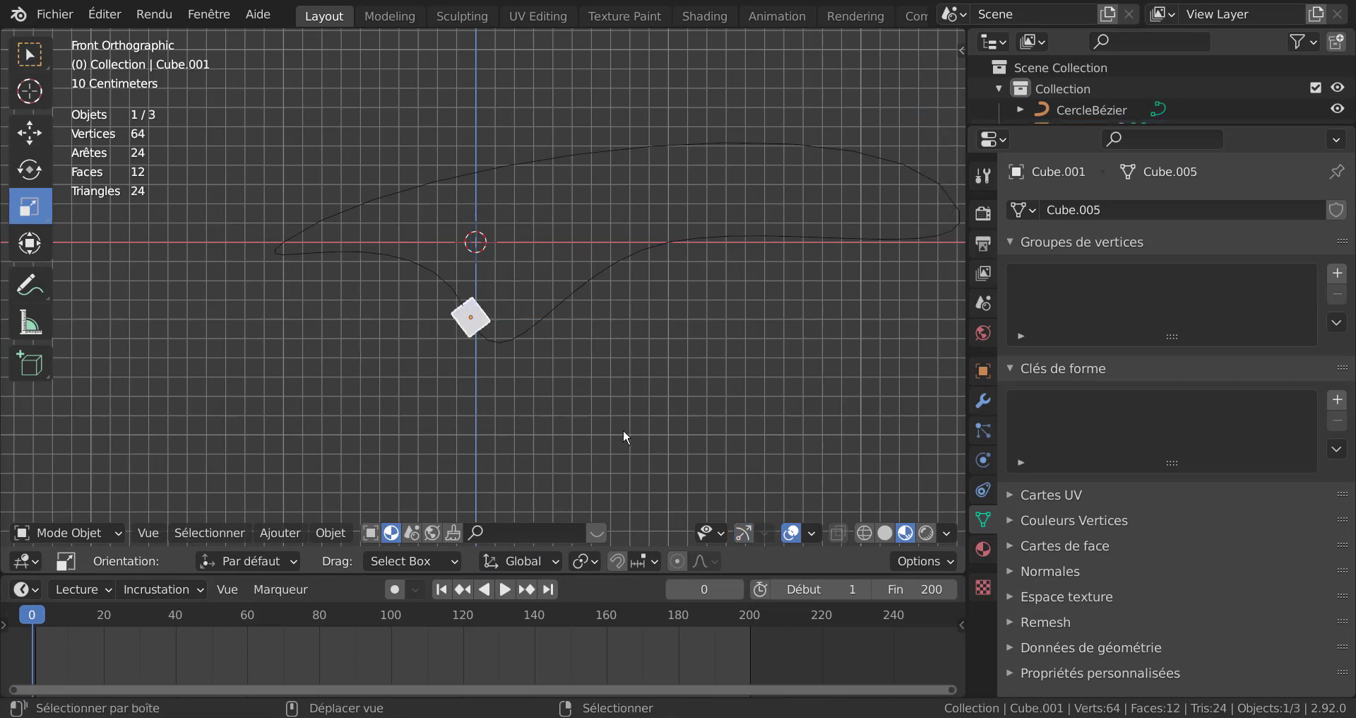
{"action": "right_click", "coordinate": [623, 430]}
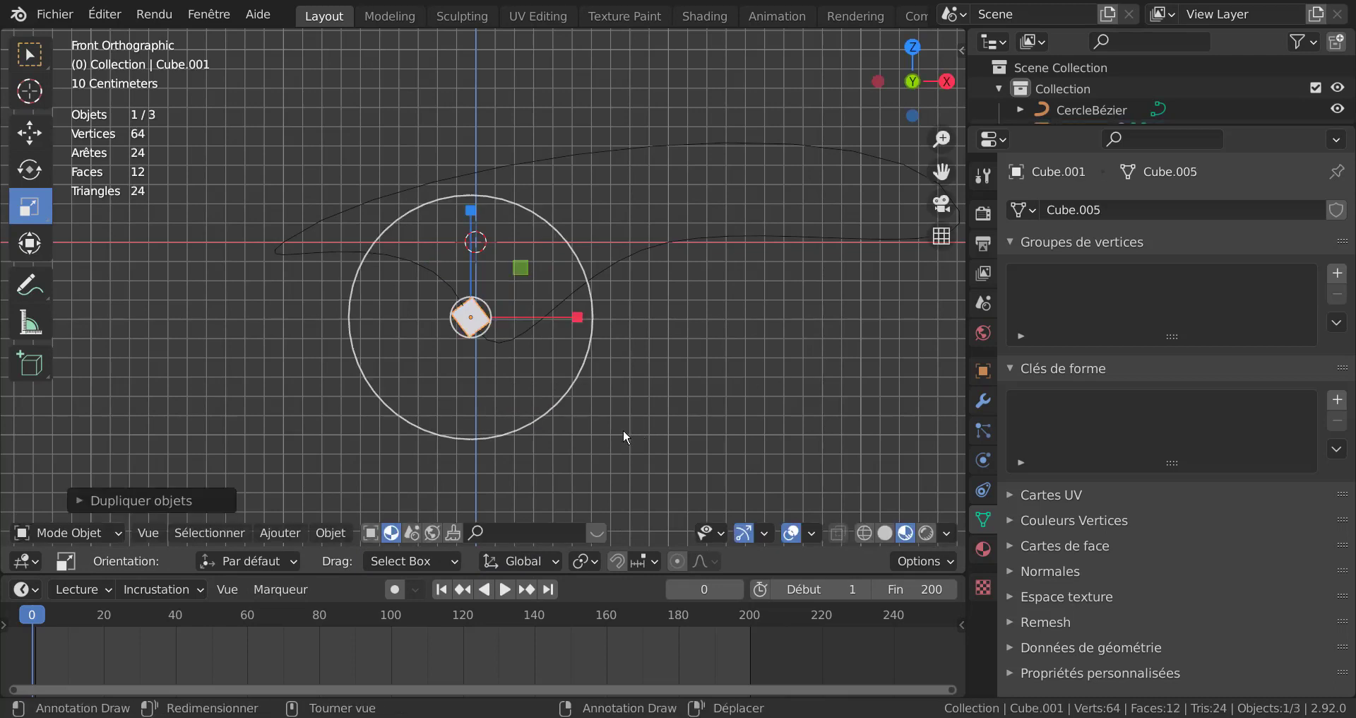
{"action": "left_click", "coordinate": [983, 491]}
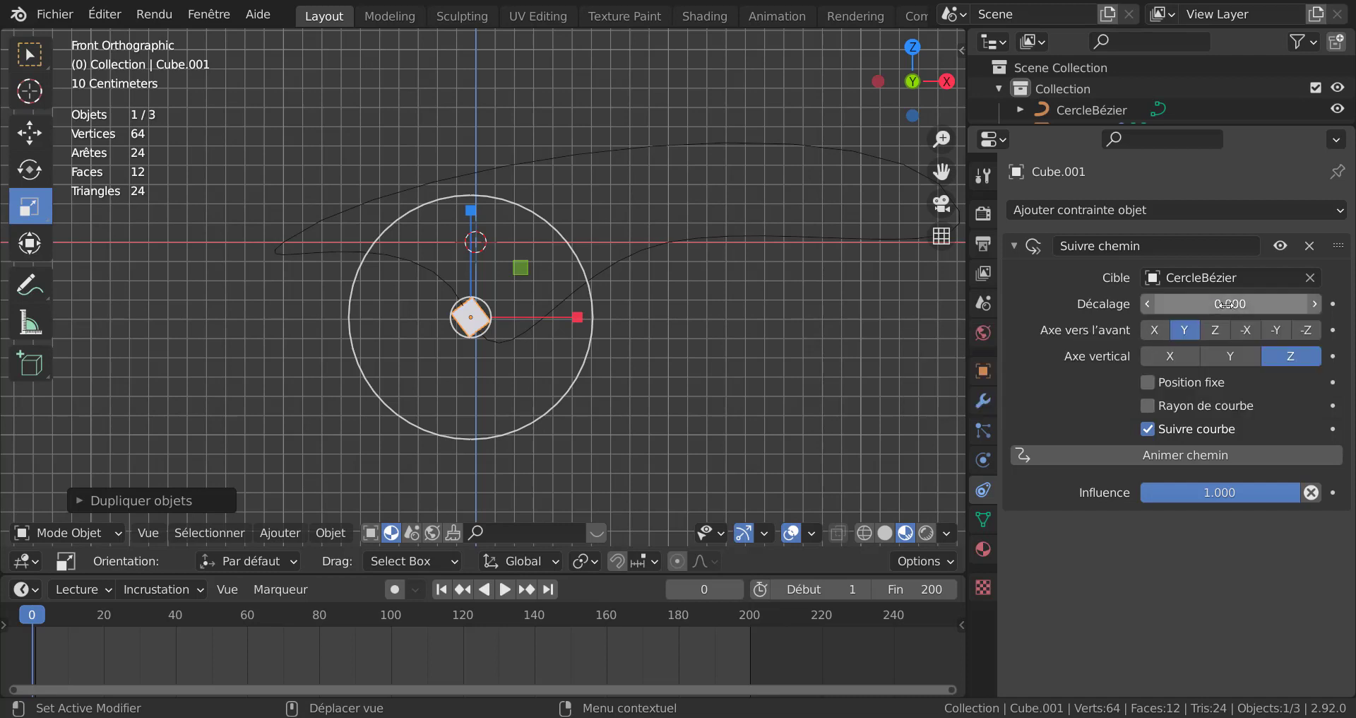
{"action": "left_click", "coordinate": [1227, 304]}
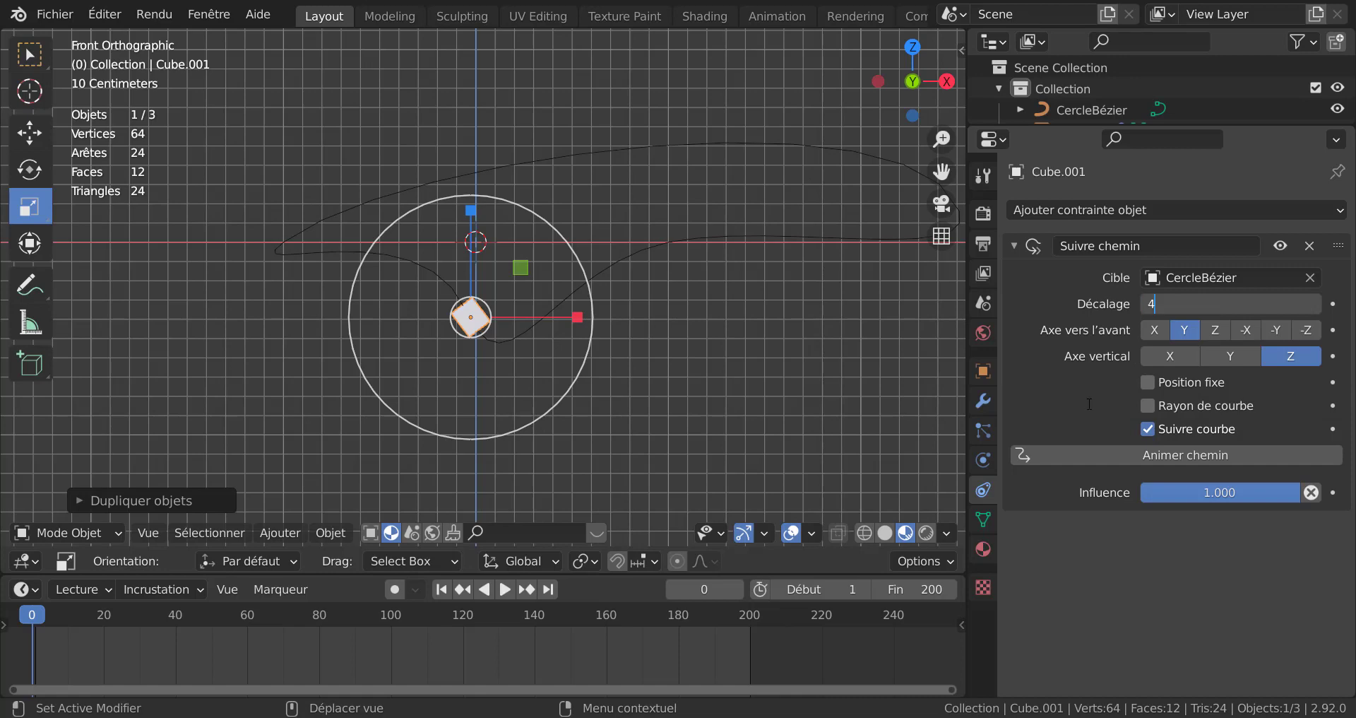
{"action": "key", "text": "Return"}
{"action": "middle_click_drag", "start_coordinate": [669, 370], "coordinate": [659, 336]}
{"action": "scroll", "coordinate": [643, 341], "scroll_direction": "up", "scroll_amount": 2}
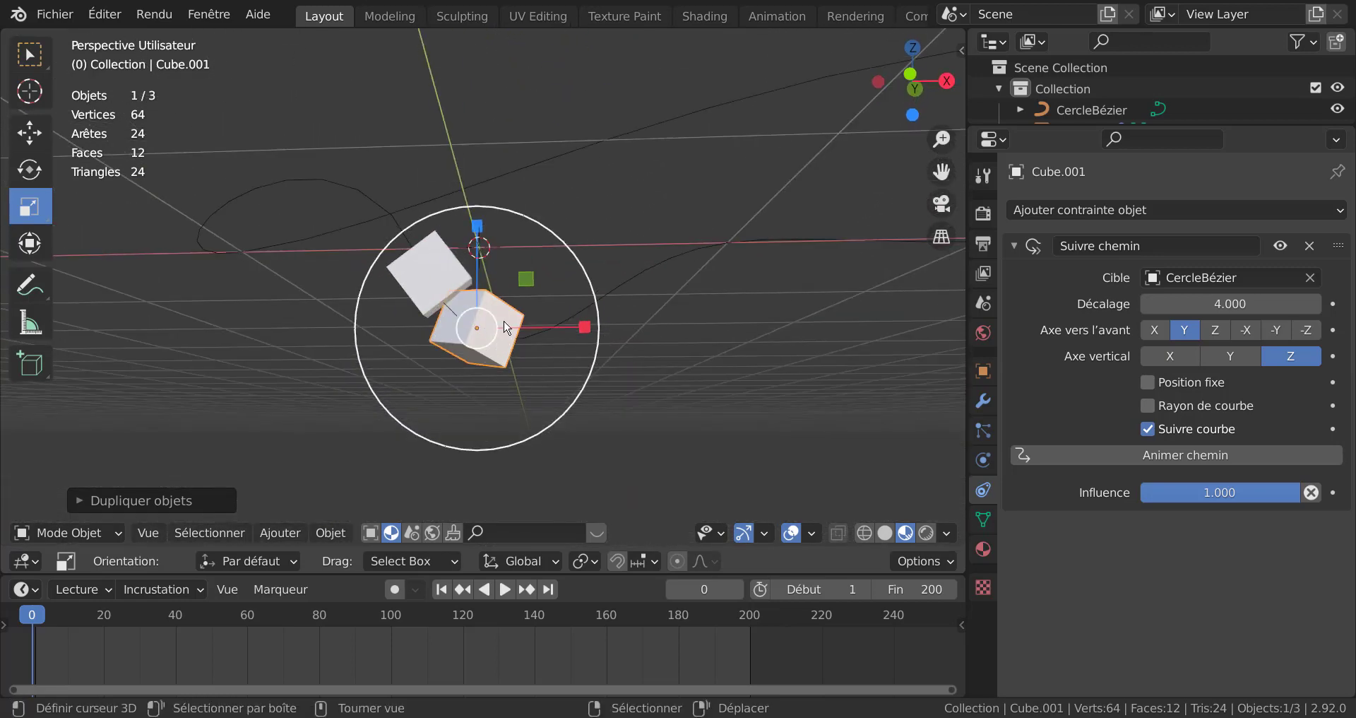
- Set the duplicated cube's Suivre chemin offset (Décalage) to 5 and check the gap between the two cubes
{"action": "left_click", "coordinate": [1238, 306]}
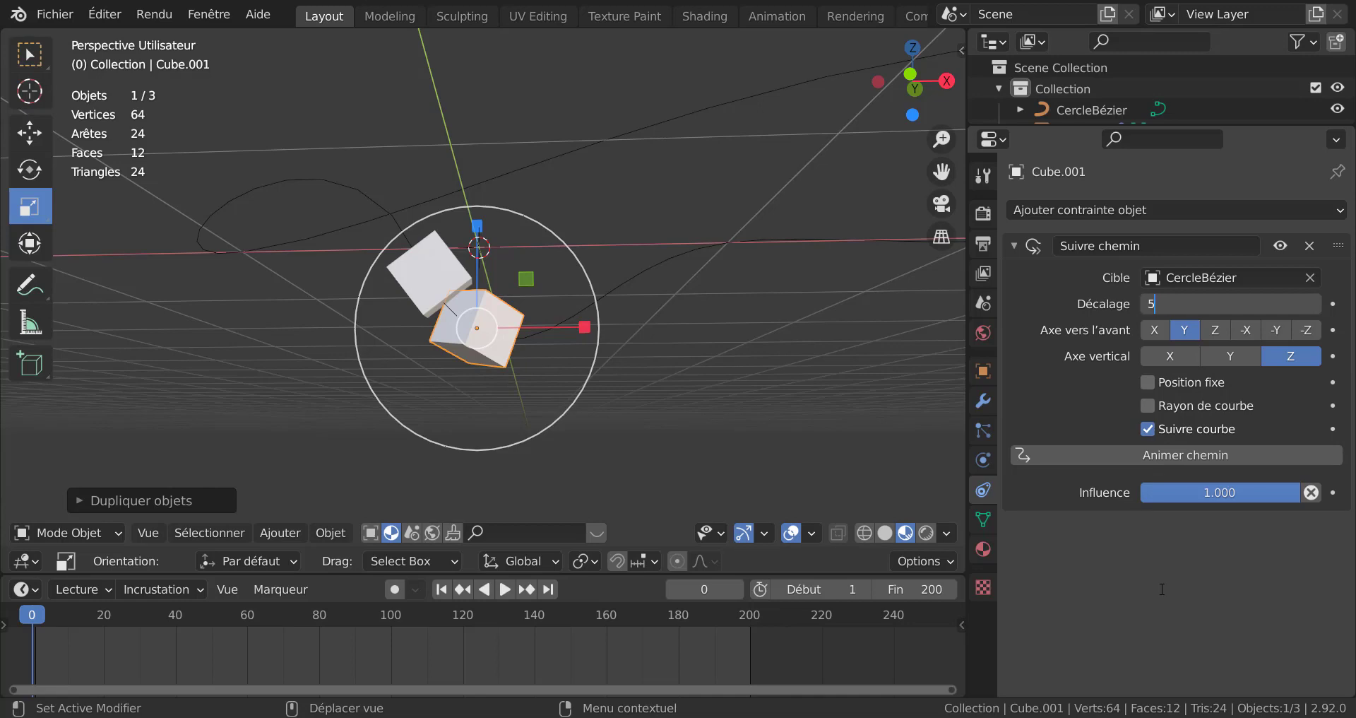
{"action": "key", "text": "Return"}
{"action": "middle_click_drag", "start_coordinate": [739, 477], "coordinate": [334, 349]}
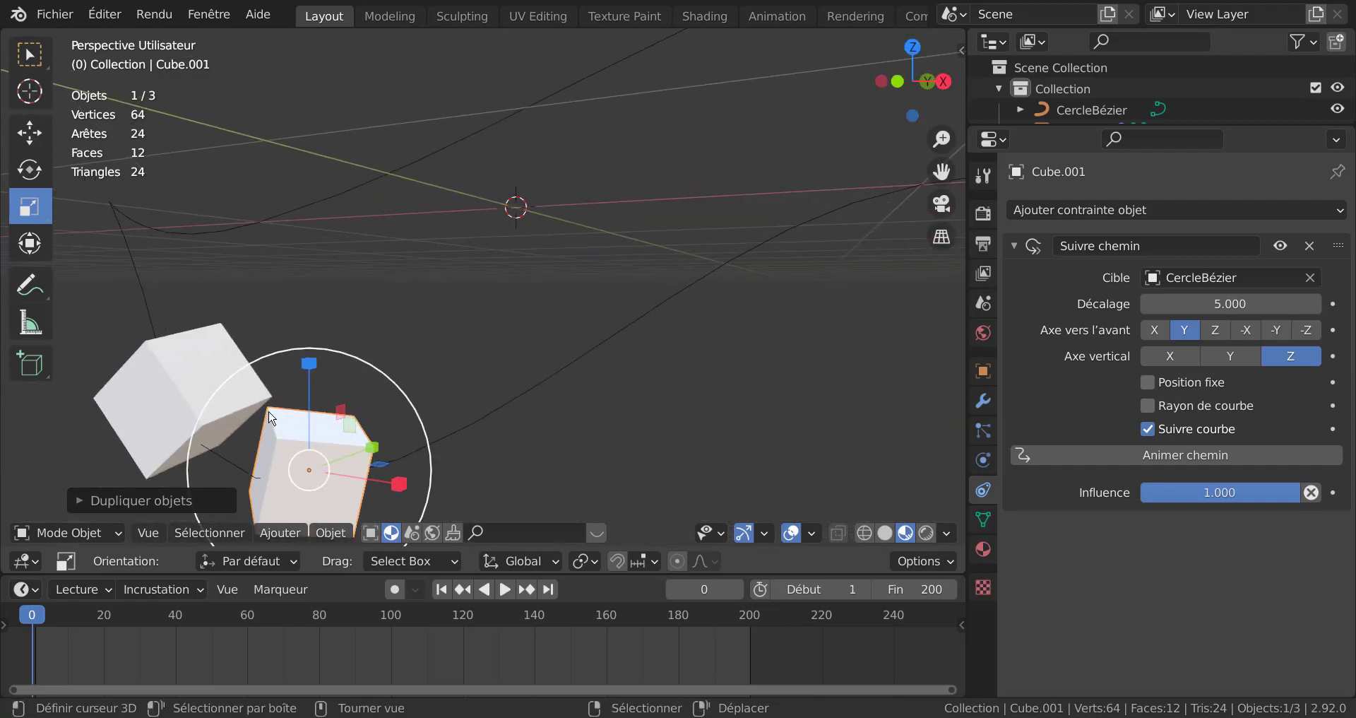
{"action": "scroll", "coordinate": [318, 416], "scroll_direction": "down", "scroll_amount": 6}
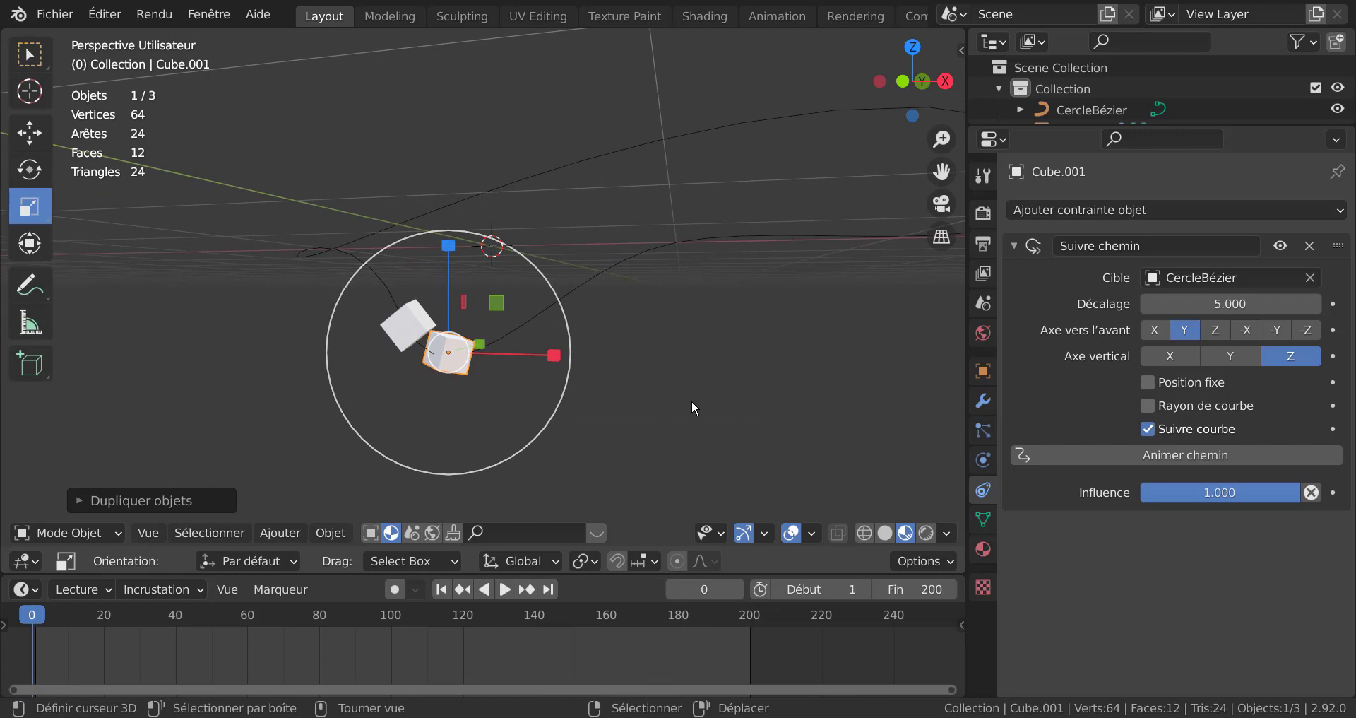
{"action": "middle_click_drag", "start_coordinate": [692, 406], "coordinate": [683, 396]}
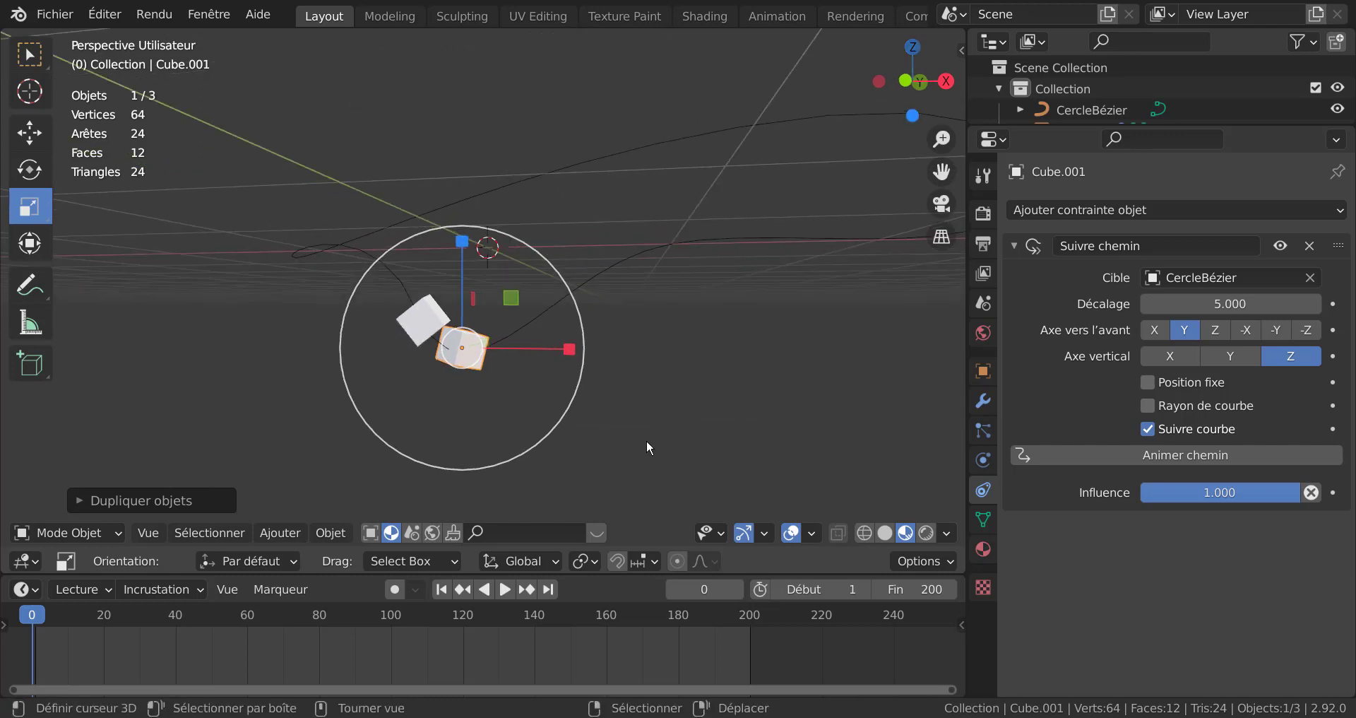
- Play the animation to check the two cubes travelling along the curve, stop it and return the timeline to frame 0
{"action": "left_click", "coordinate": [505, 590]}
{"action": "middle_click_drag", "start_coordinate": [528, 453], "coordinate": [639, 455]}
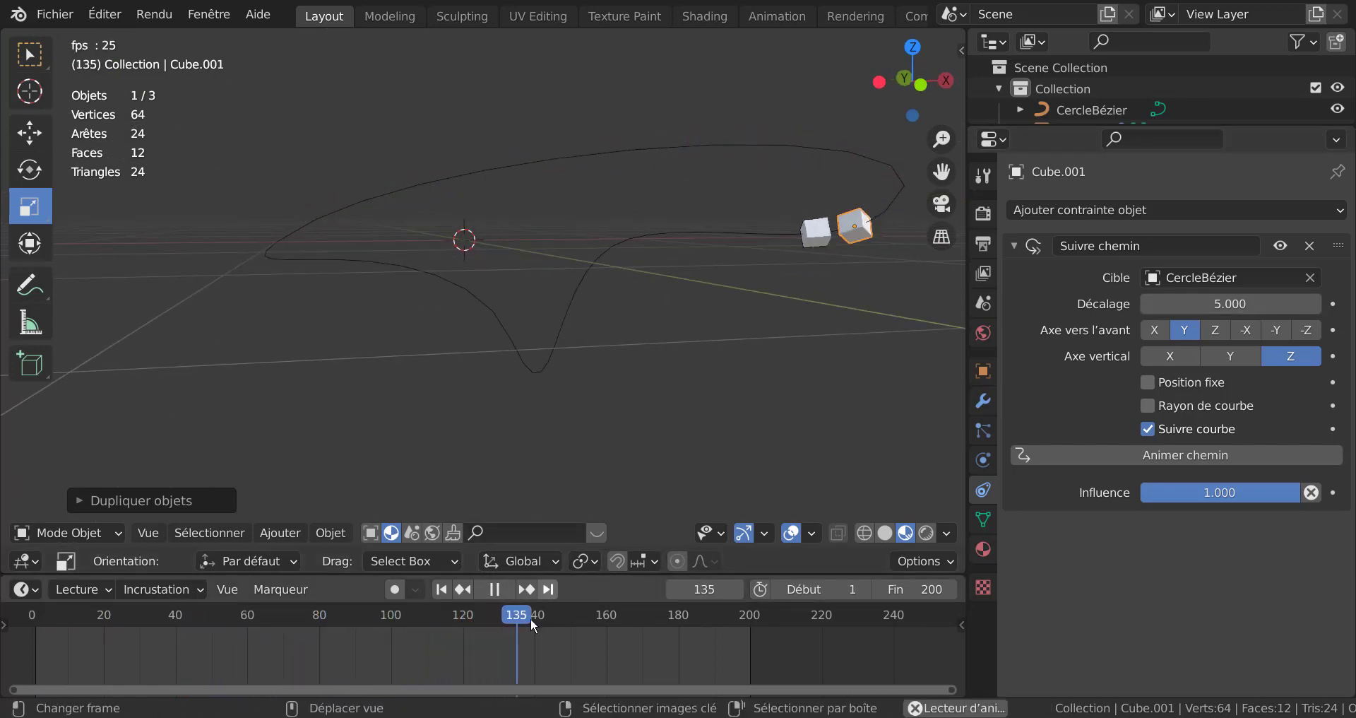
{"action": "left_click", "coordinate": [494, 589]}
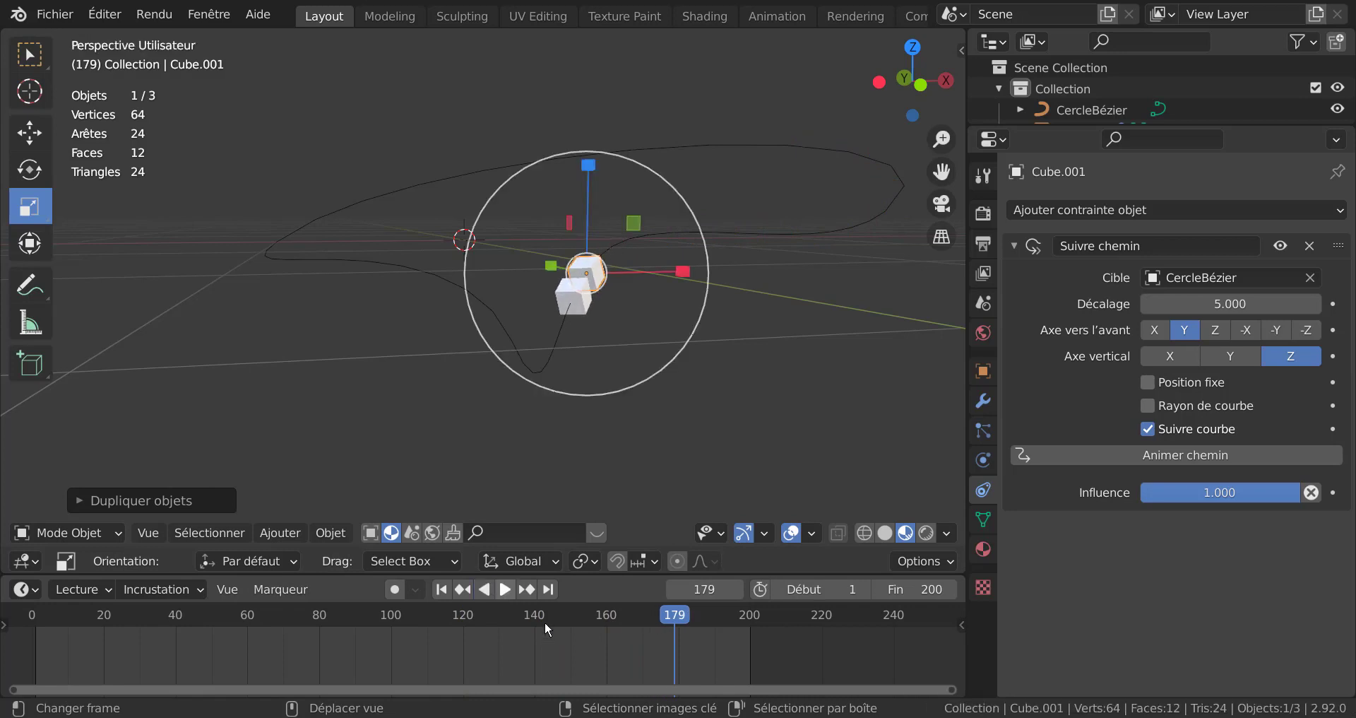
{"action": "key", "text": "space"}
{"action": "left_click_drag", "start_coordinate": [545, 621], "coordinate": [11, 663]}
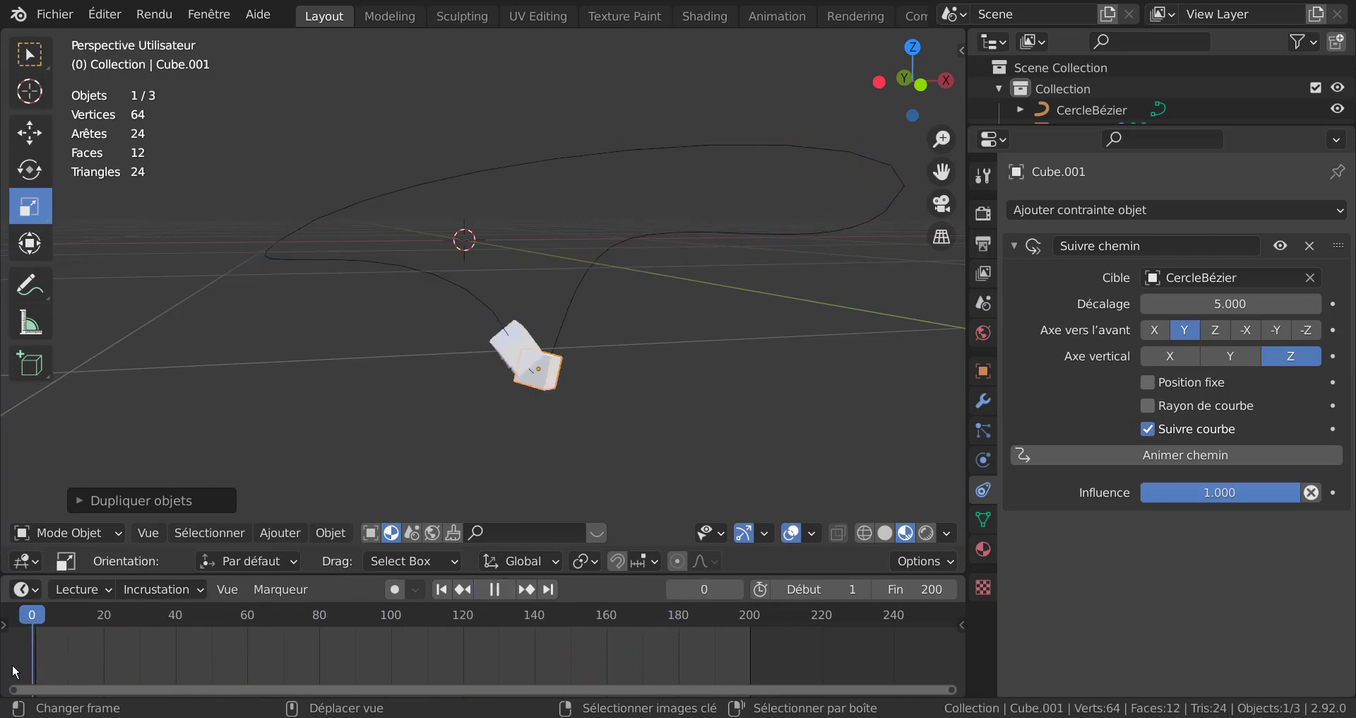
{"action": "key", "text": "space"}
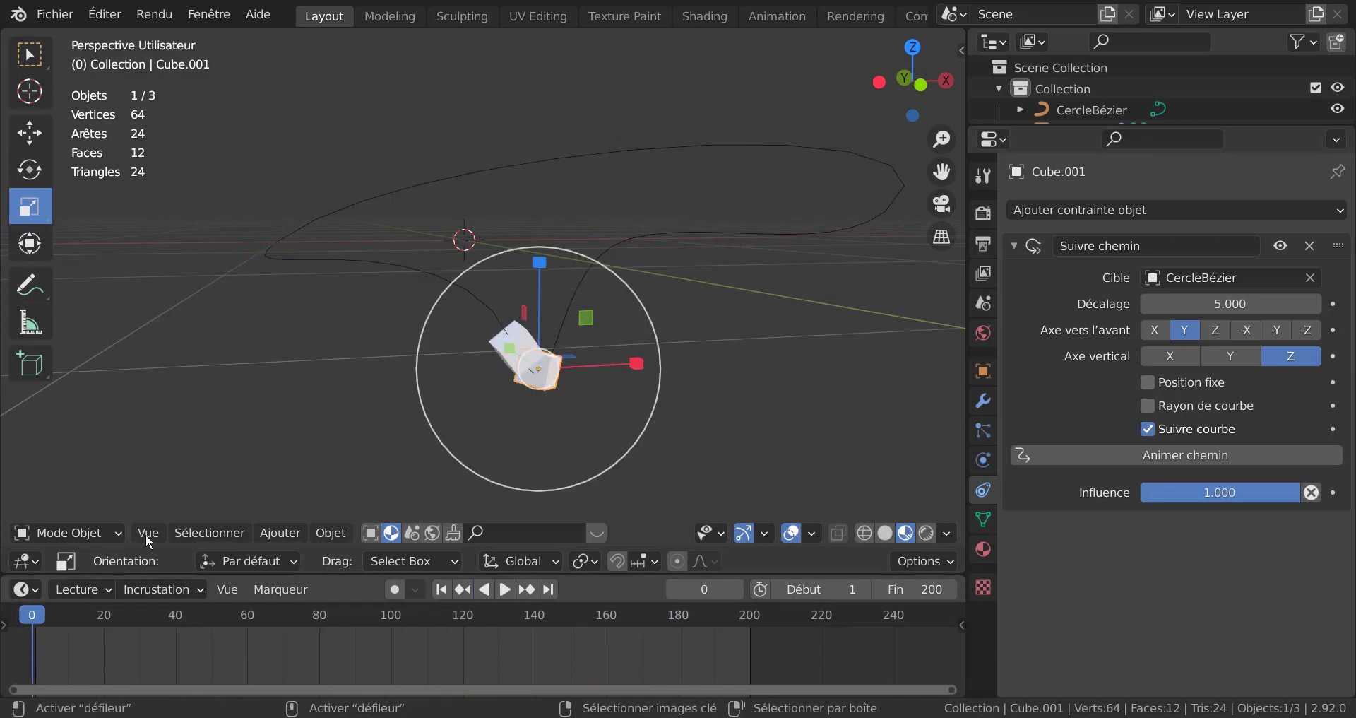
- Duplicate the selected cube in place and set the copy's Suivre chemin offset (Décalage) to 10
{"action": "middle_click_drag", "start_coordinate": [768, 421], "coordinate": [651, 421]}
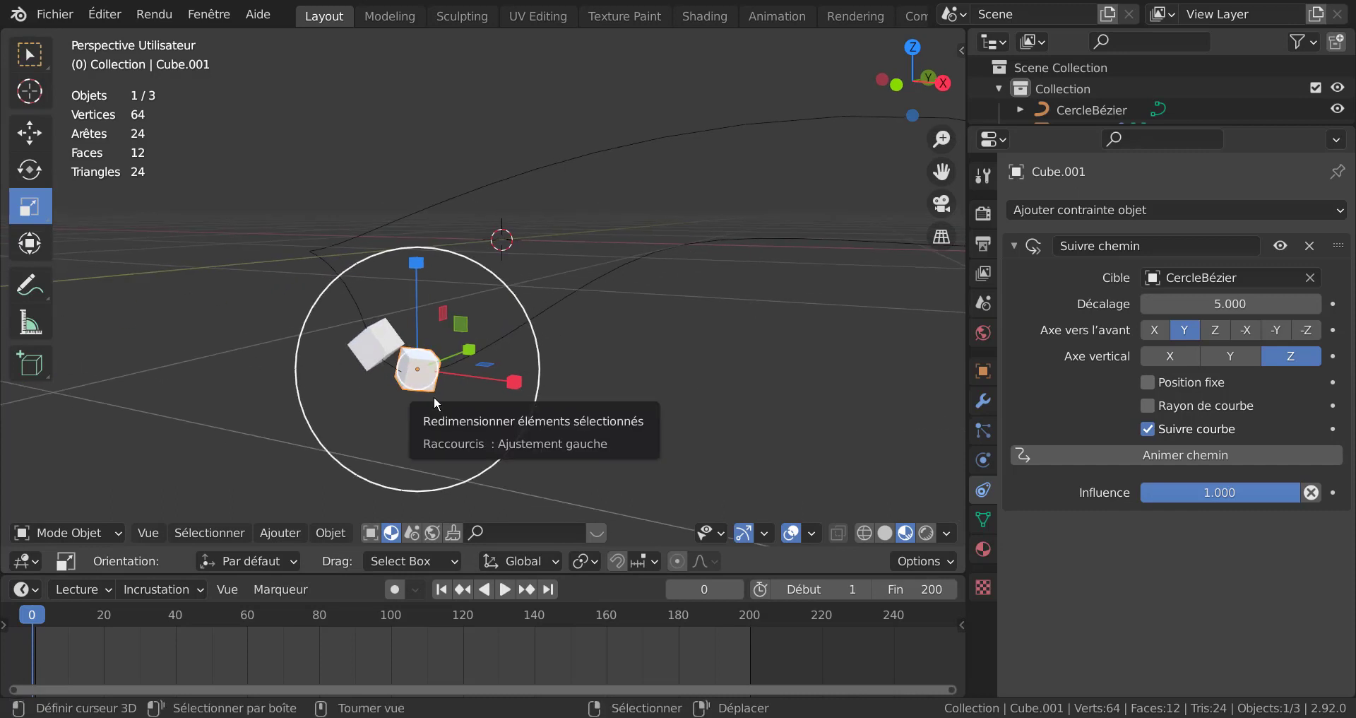
{"action": "key", "text": "shift+d"}
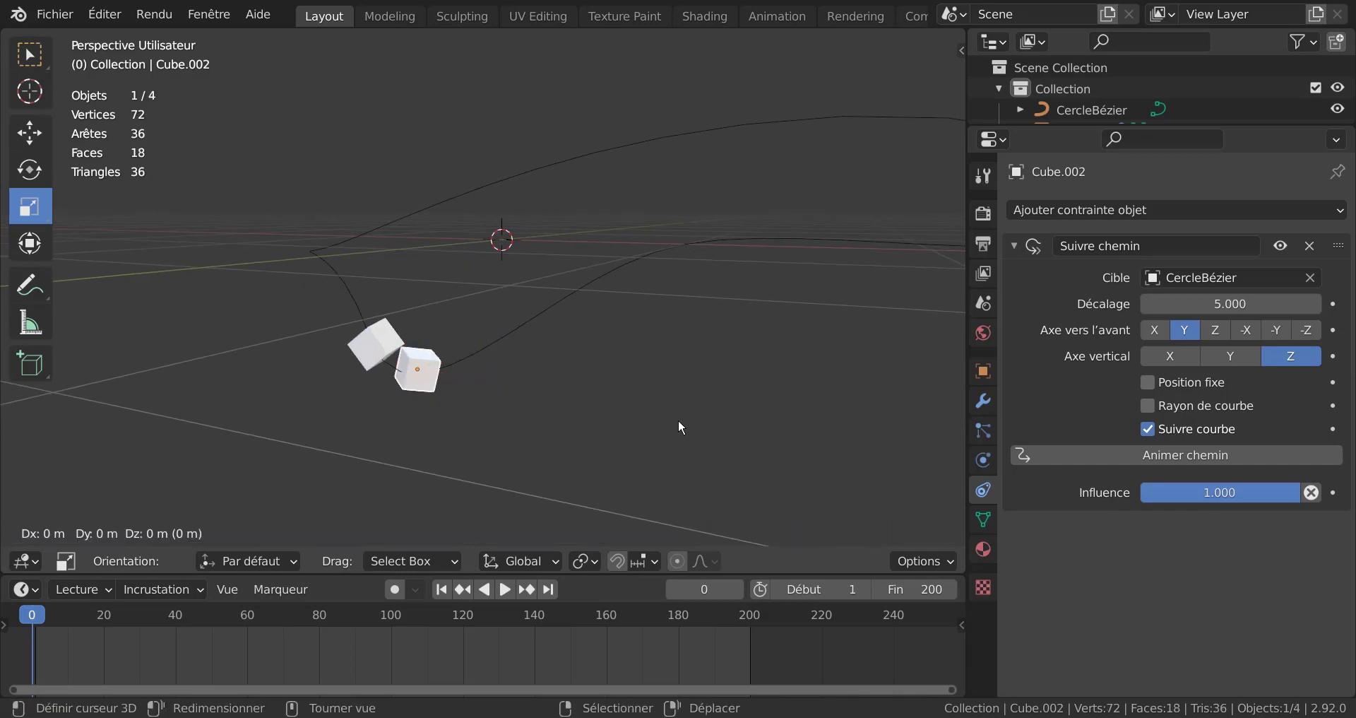
{"action": "right_click", "coordinate": [679, 422]}
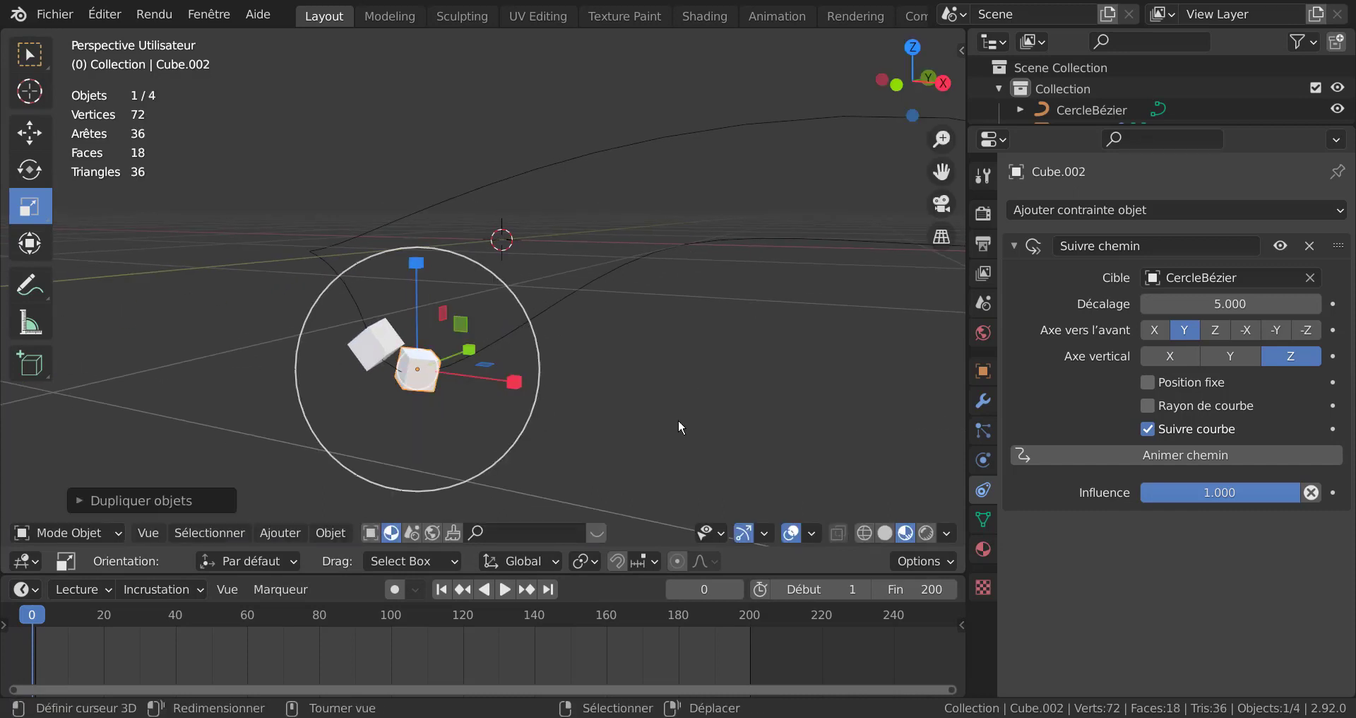
{"action": "left_click", "coordinate": [1227, 304]}
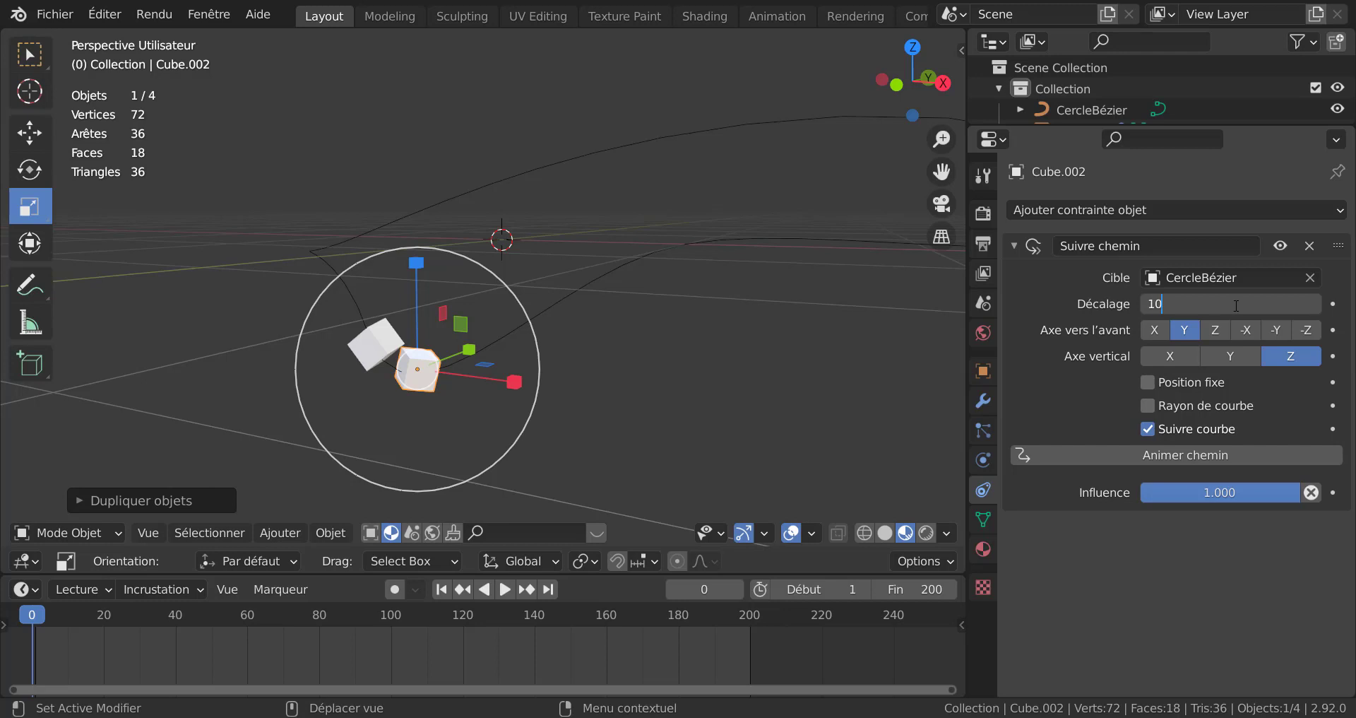
{"action": "key", "text": "Return"}
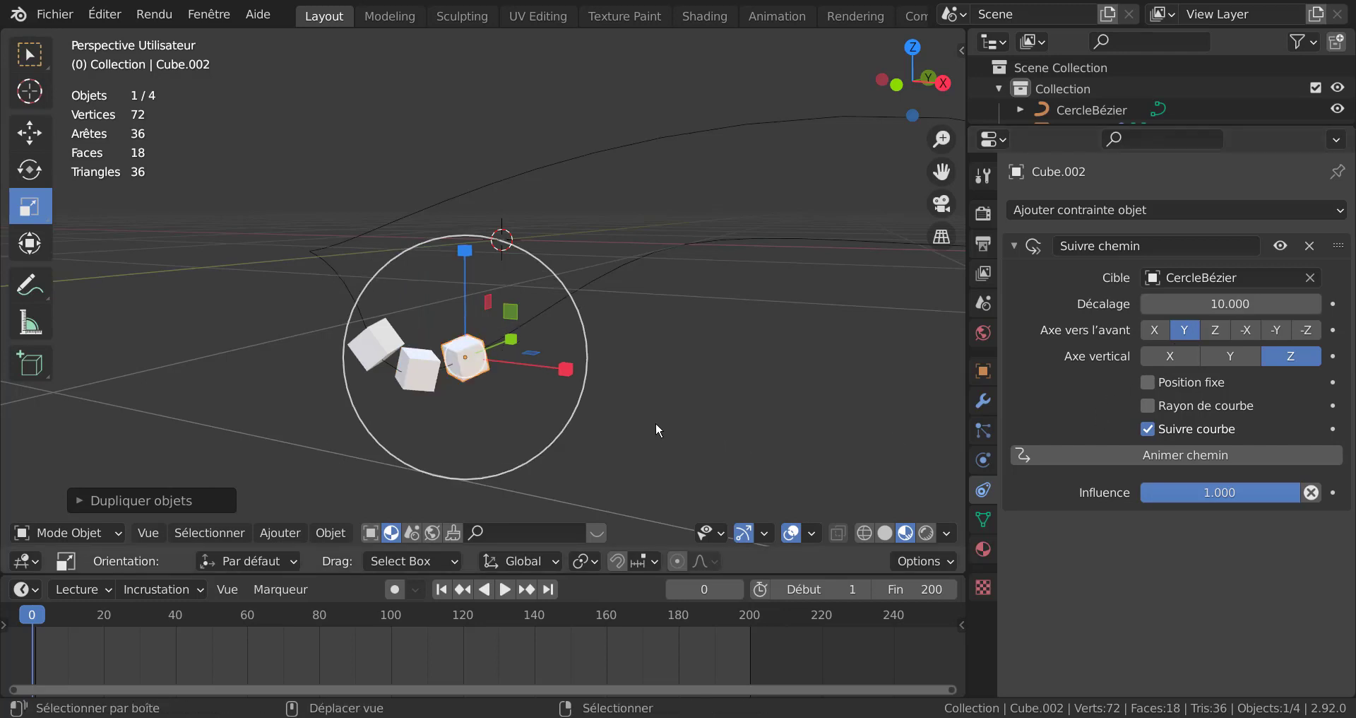
- Duplicate the third cube in place and set the new copy's Suivre chemin offset (Décalage) to 15
{"action": "key", "text": "shift+d"}
{"action": "key", "text": "Escape"}
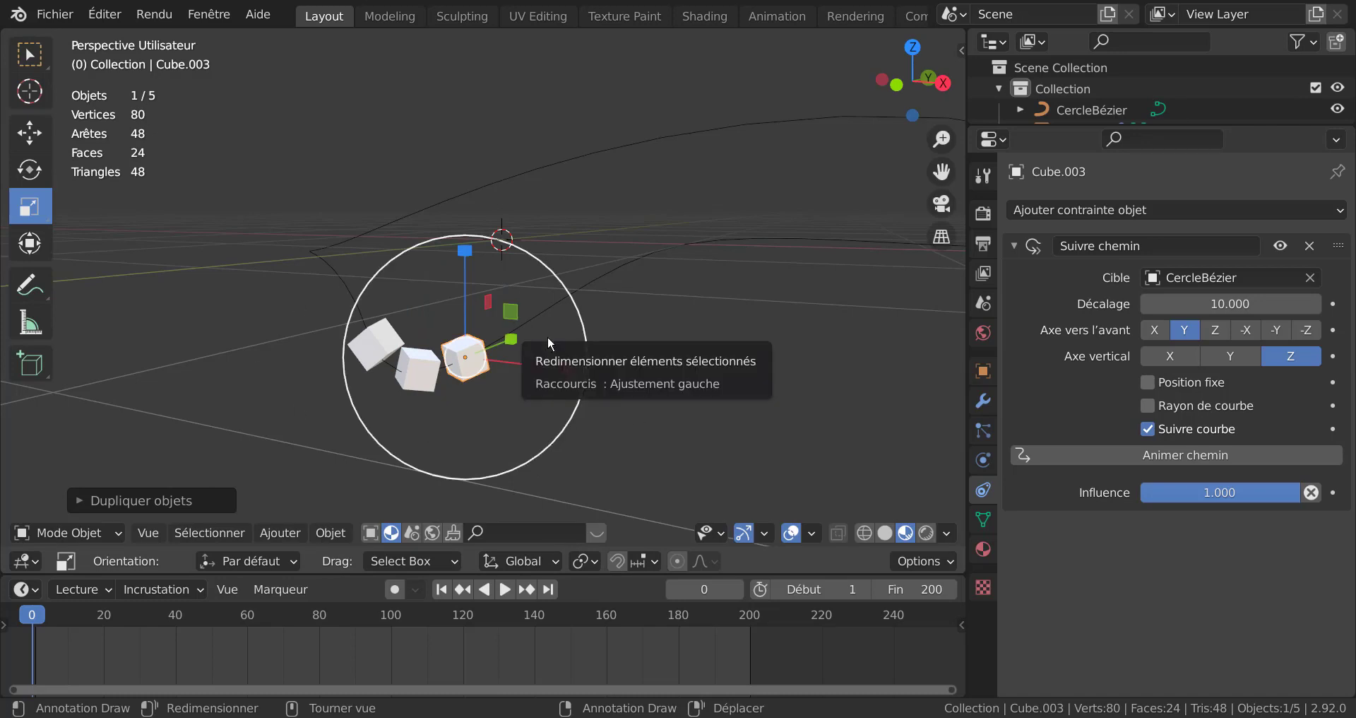
{"action": "left_click", "coordinate": [1231, 303]}
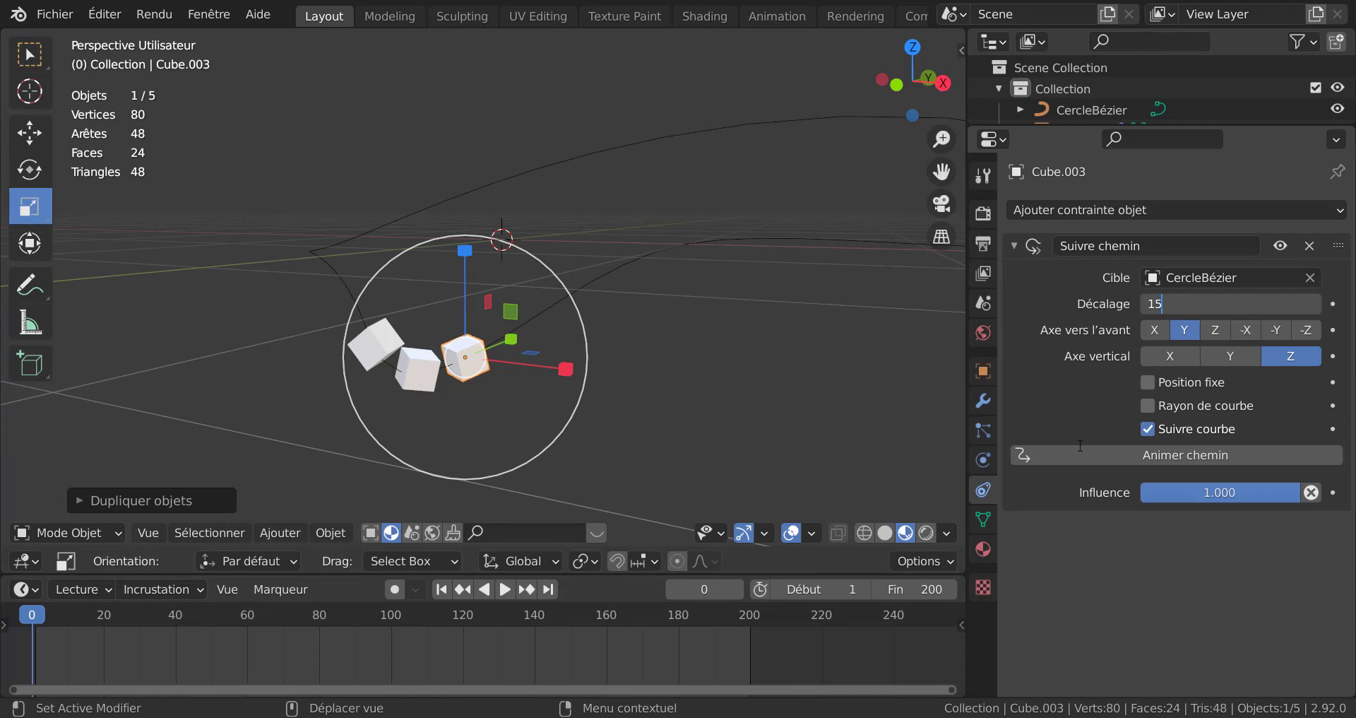
{"action": "key", "text": "Return"}
- Add a fifth cube by duplicating the last one in place and set its Suivre chemin offset (Décalage) to 20
{"action": "middle_click_drag", "start_coordinate": [609, 381], "coordinate": [607, 428]}
{"action": "scroll", "coordinate": [608, 428], "scroll_direction": "up", "scroll_amount": 2}
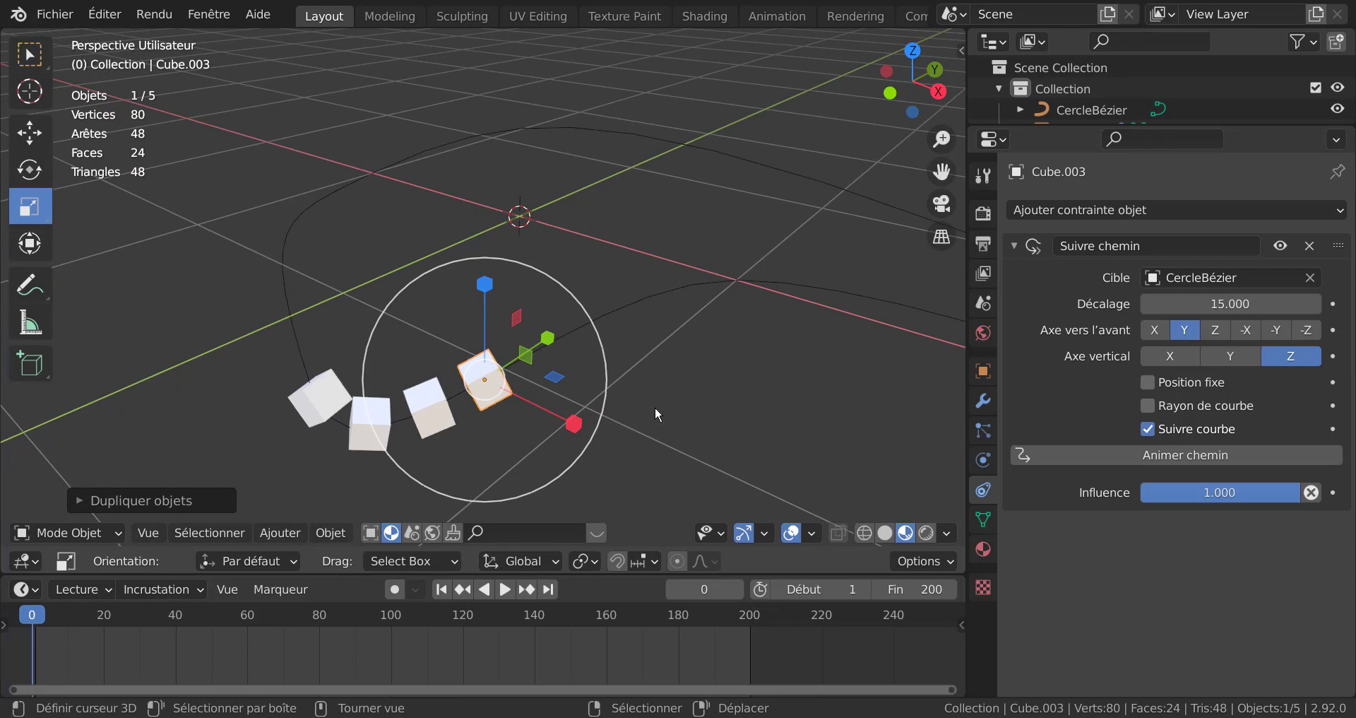
{"action": "key", "text": "shift+d"}
{"action": "key", "text": "Escape"}
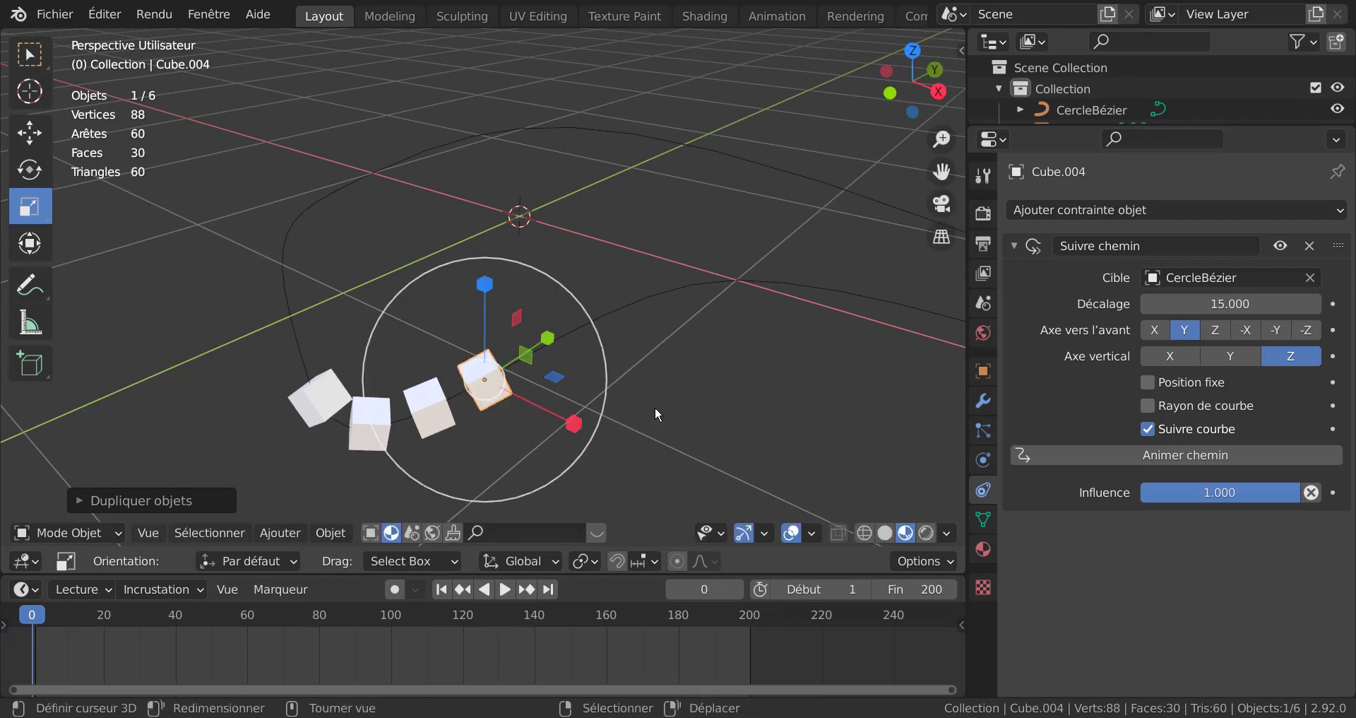
{"action": "left_click", "coordinate": [1192, 298]}
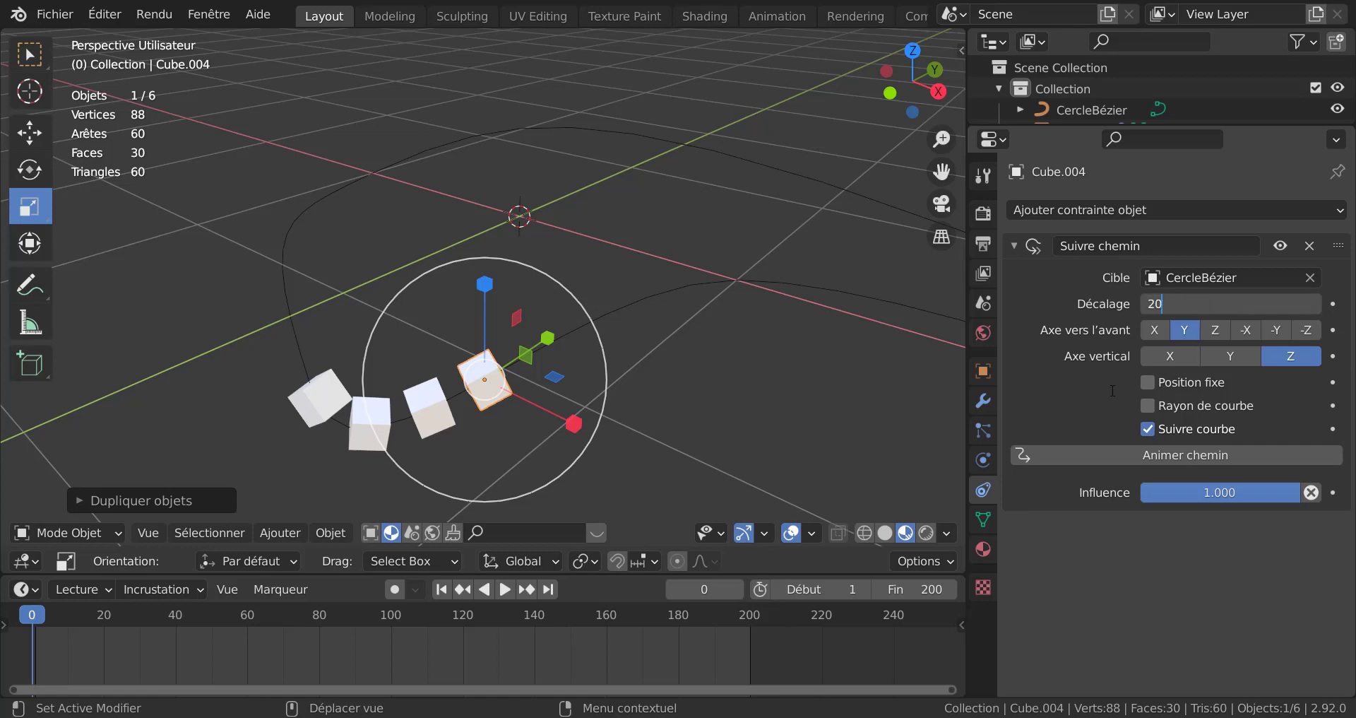
{"action": "type", "text": "20"}
{"action": "key", "text": "Return"}
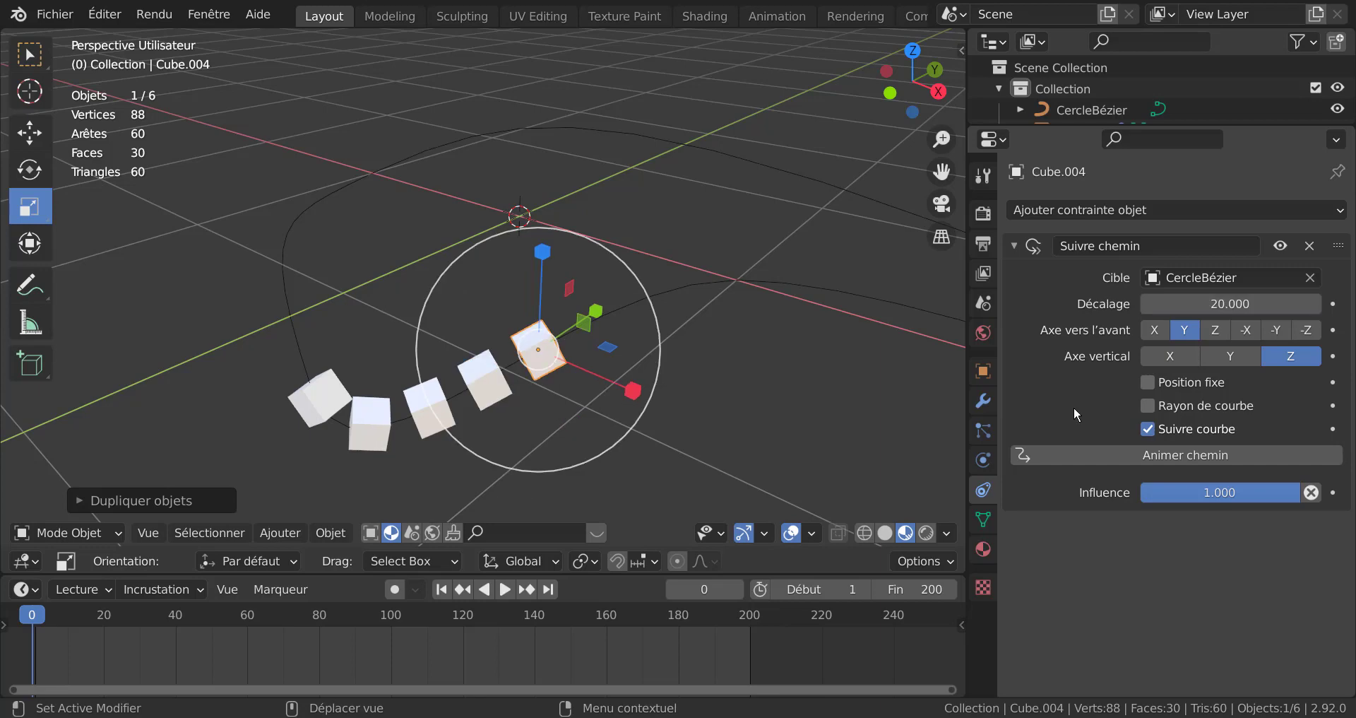
- Play the animation and inspect the chain of five cubes moving along the curve from different angles
{"action": "left_click", "coordinate": [503, 589]}
{"action": "middle_click_drag", "start_coordinate": [614, 415], "coordinate": [733, 396]}
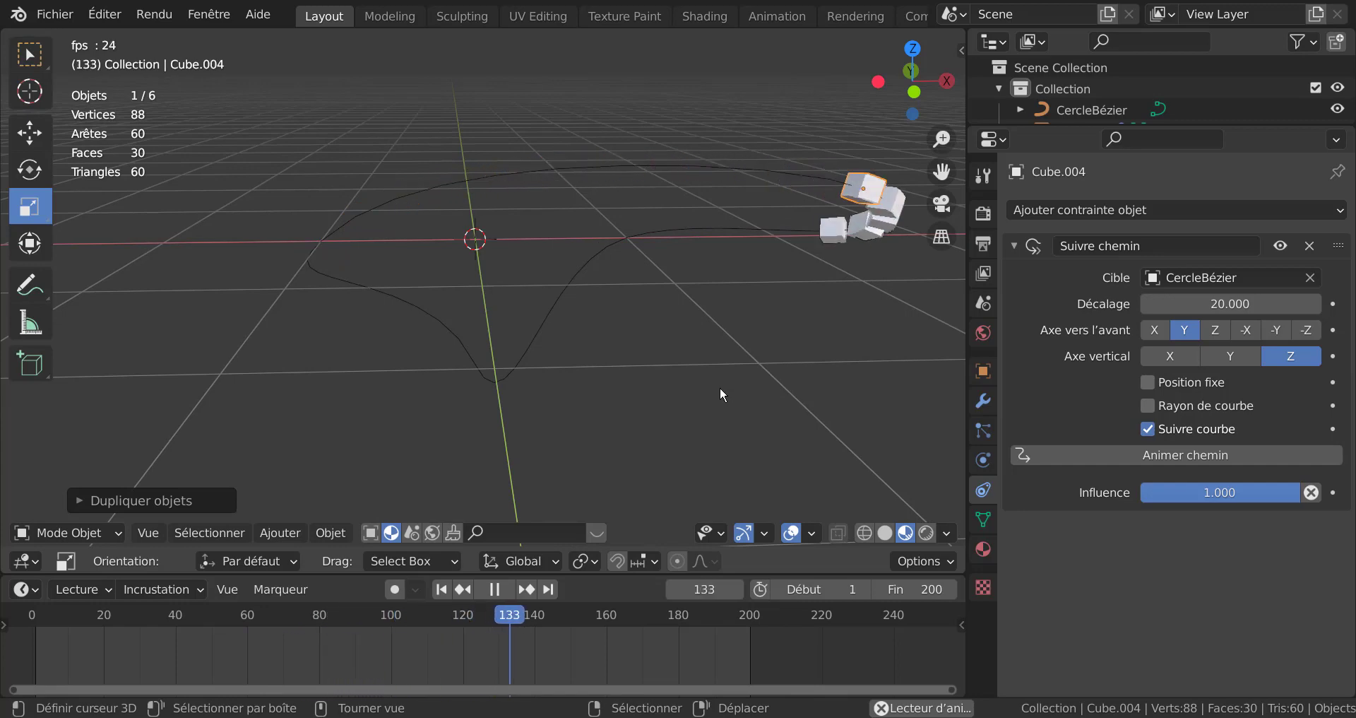
{"action": "middle_click_drag", "start_coordinate": [803, 336], "coordinate": [731, 387]}
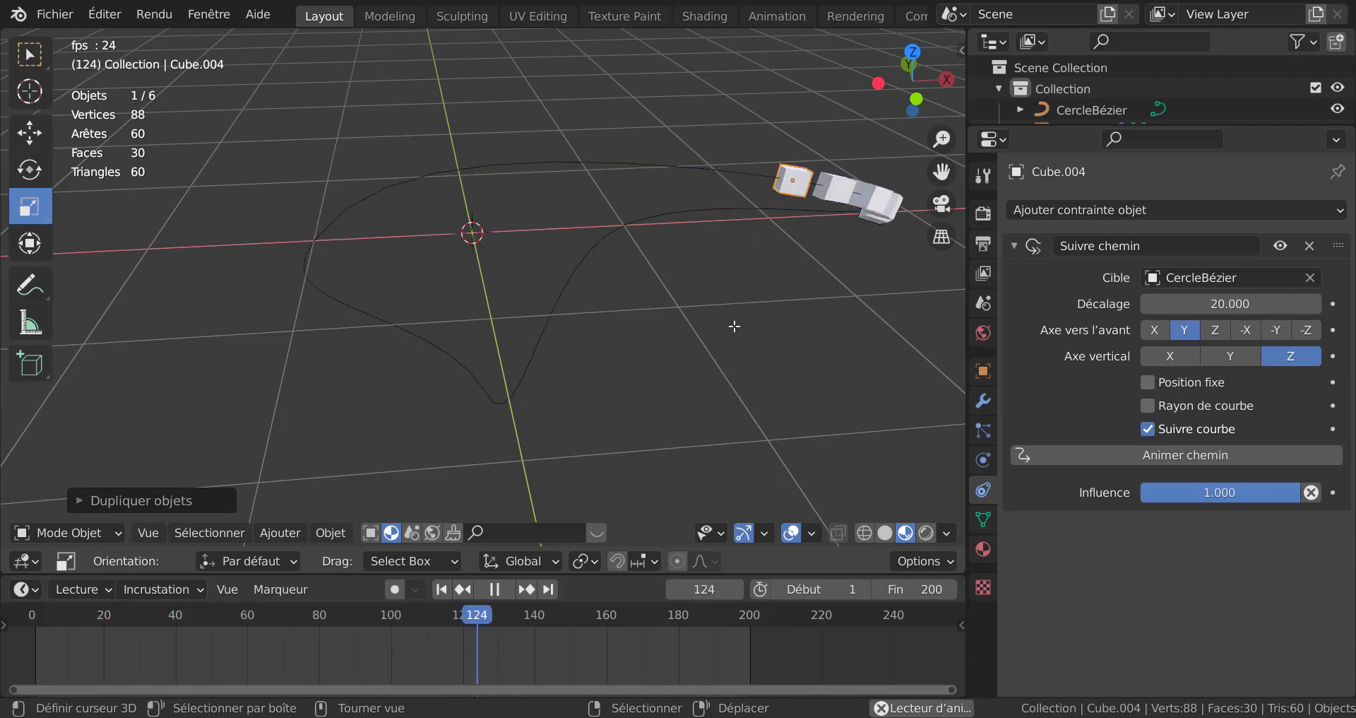
- Select the Bézier circle in Object Mode while the animation keeps playing
{"action": "key", "text": "Tab"}
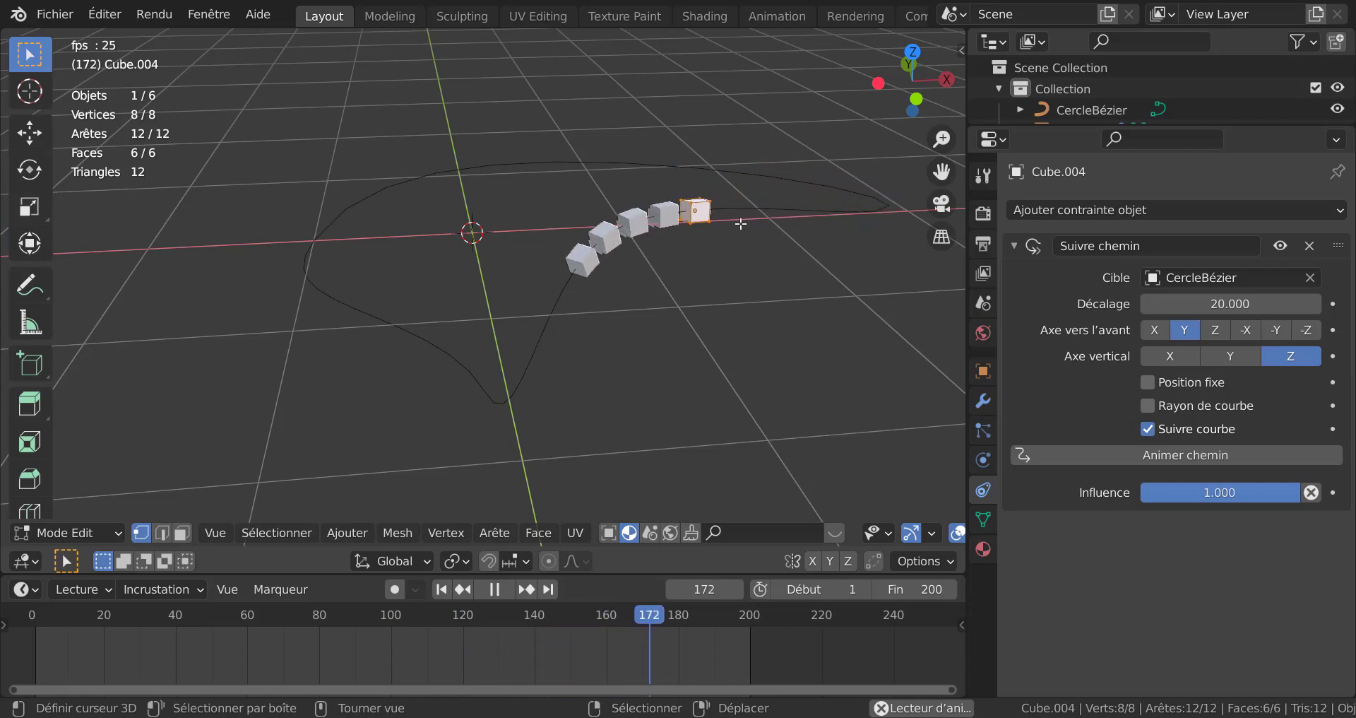
{"action": "key", "text": "Tab"}
{"action": "left_click", "coordinate": [769, 209]}
- Try moving a control point of the Bézier circle in Edit Mode during playback, then return to Object Mode
{"action": "key", "text": "Tab"}
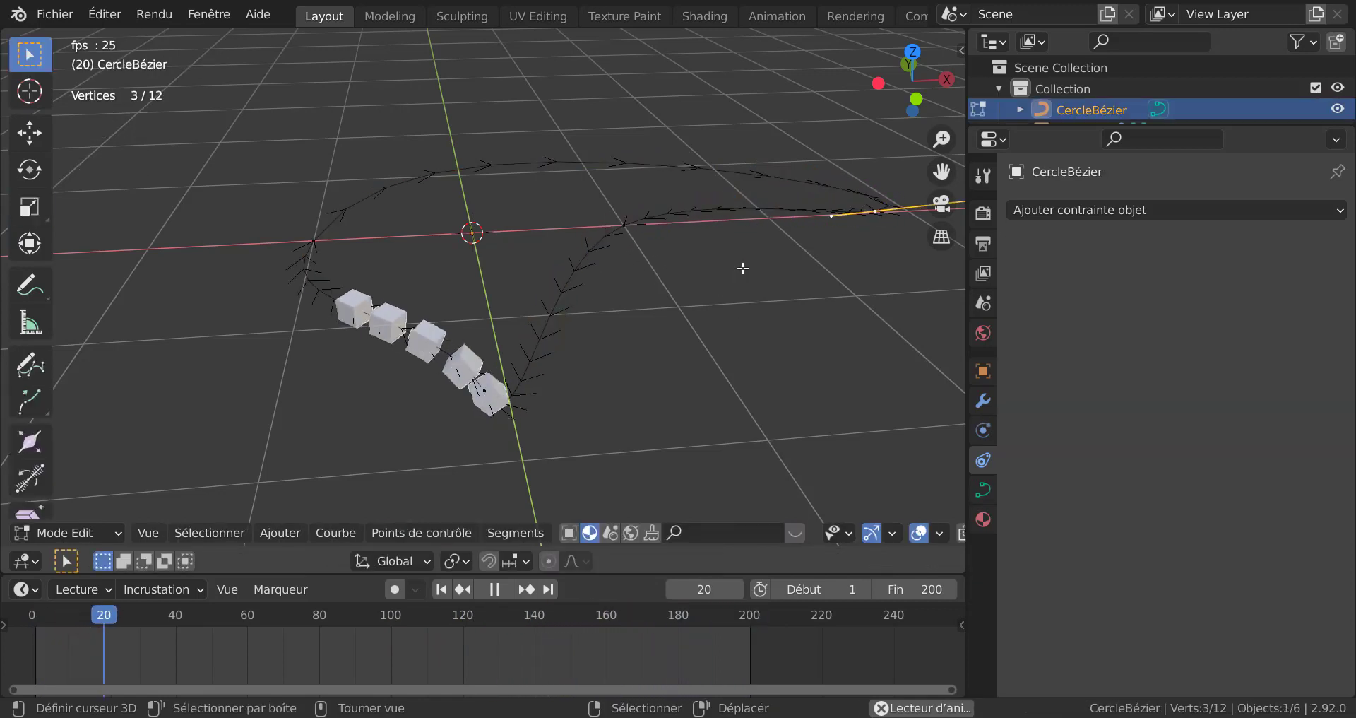
{"action": "left_click", "coordinate": [738, 255]}
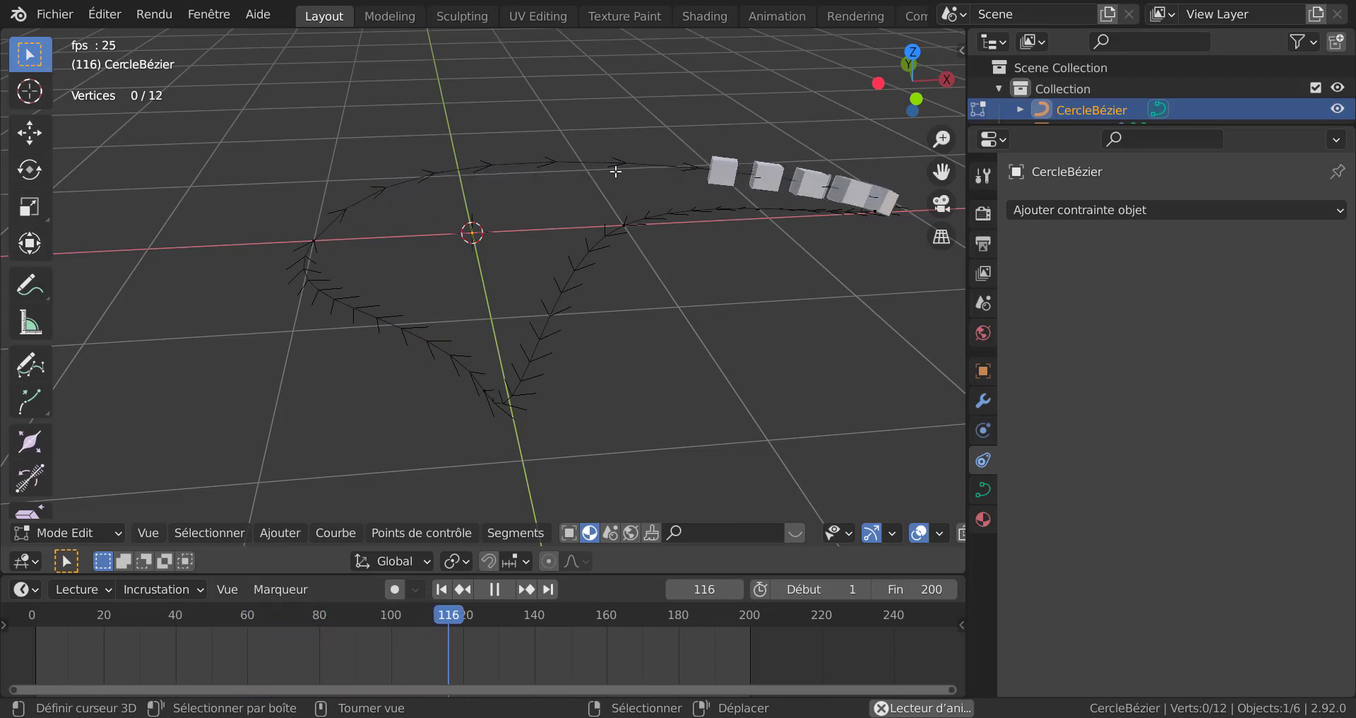
{"action": "left_click", "coordinate": [604, 231]}
{"action": "key", "text": "g"}
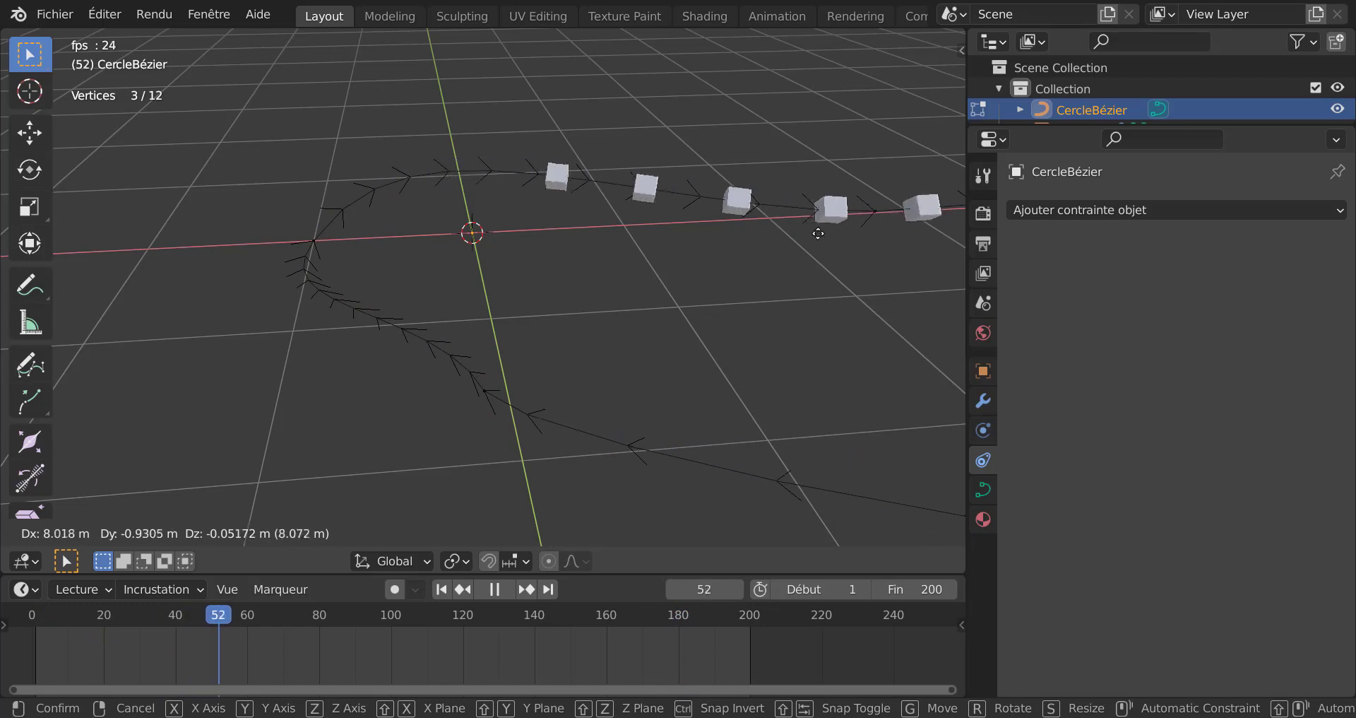
{"action": "left_click", "coordinate": [523, 257]}
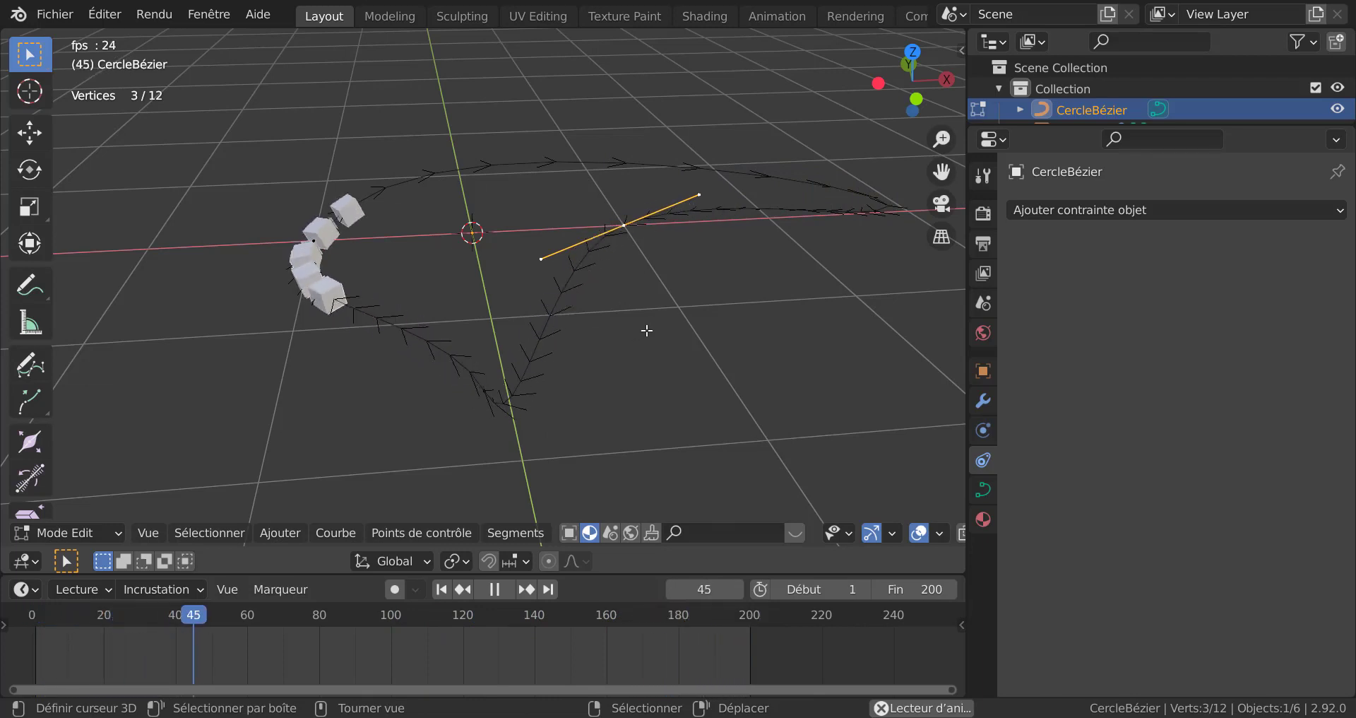
{"action": "middle_click_drag", "start_coordinate": [672, 322], "coordinate": [650, 320], "text": "shift"}
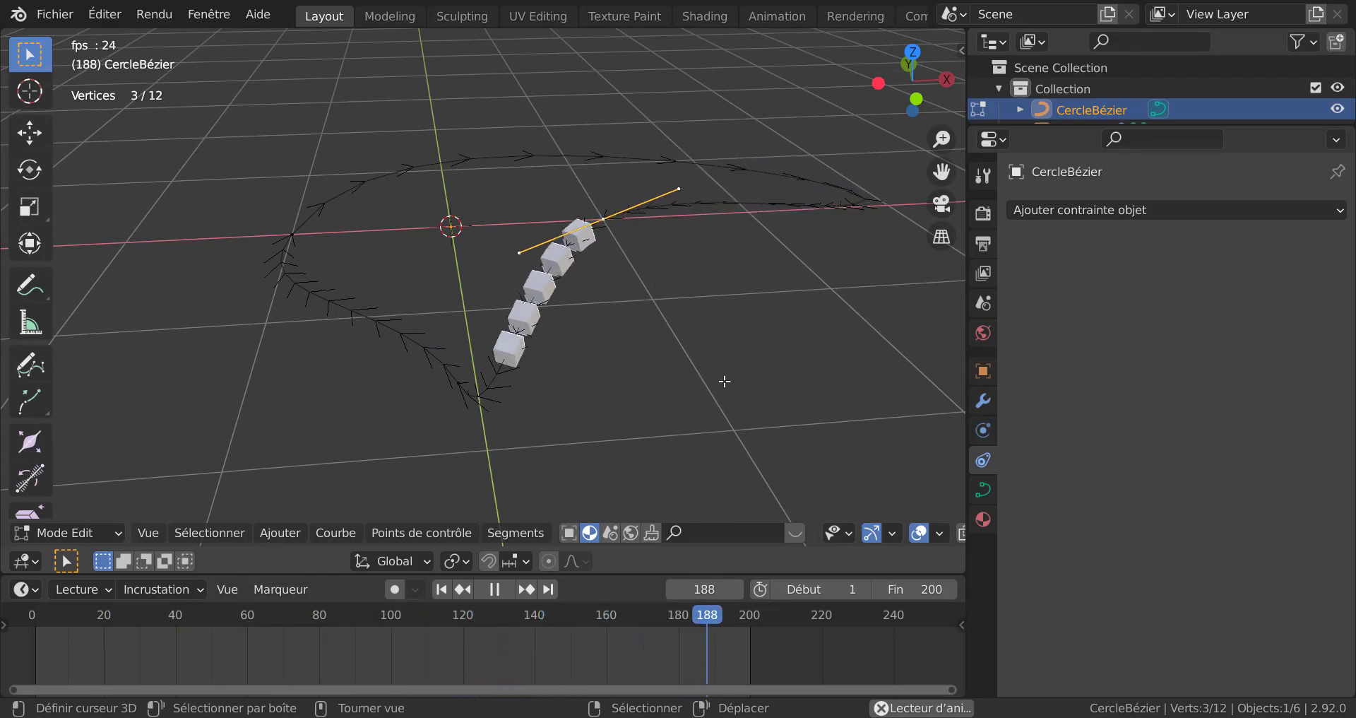
{"action": "key", "text": "Tab"}
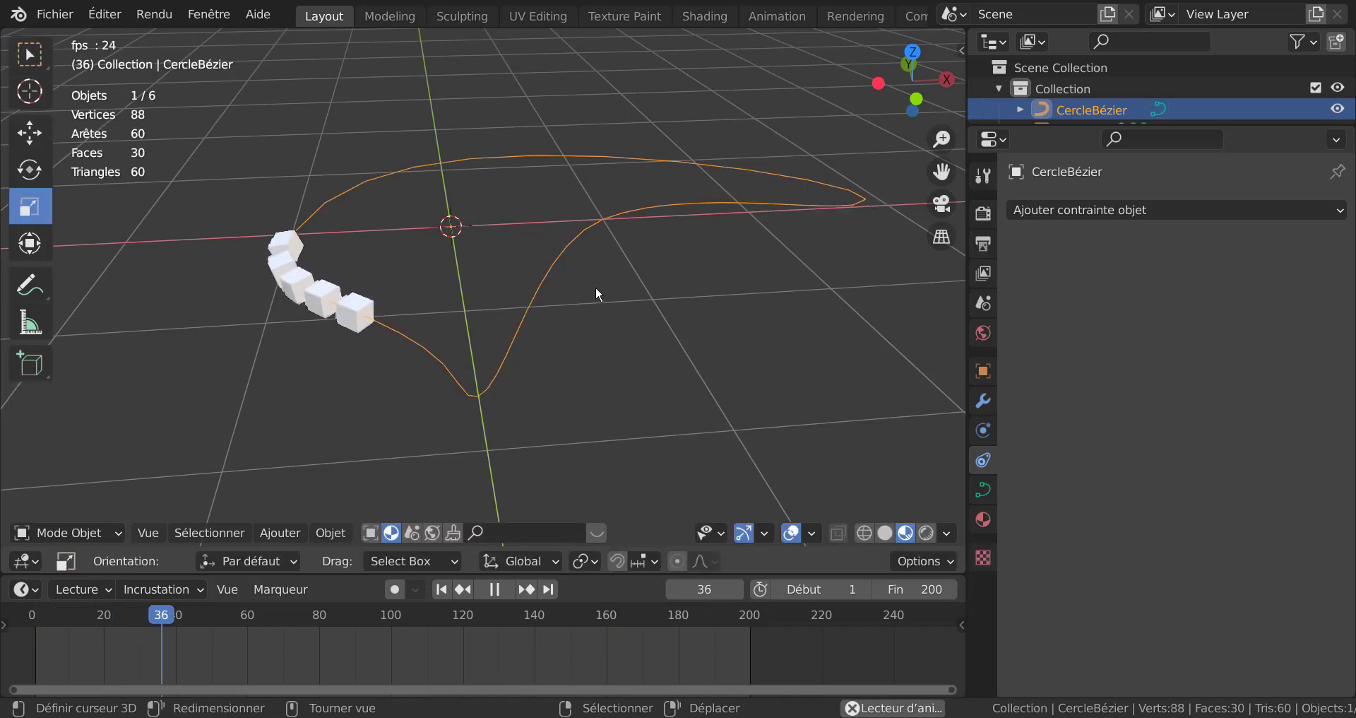
- Set the Bézier circle's path animation (Chemin d'animation) length to 32 frames and check the cubes' spacing
{"action": "left_click", "coordinate": [983, 489]}
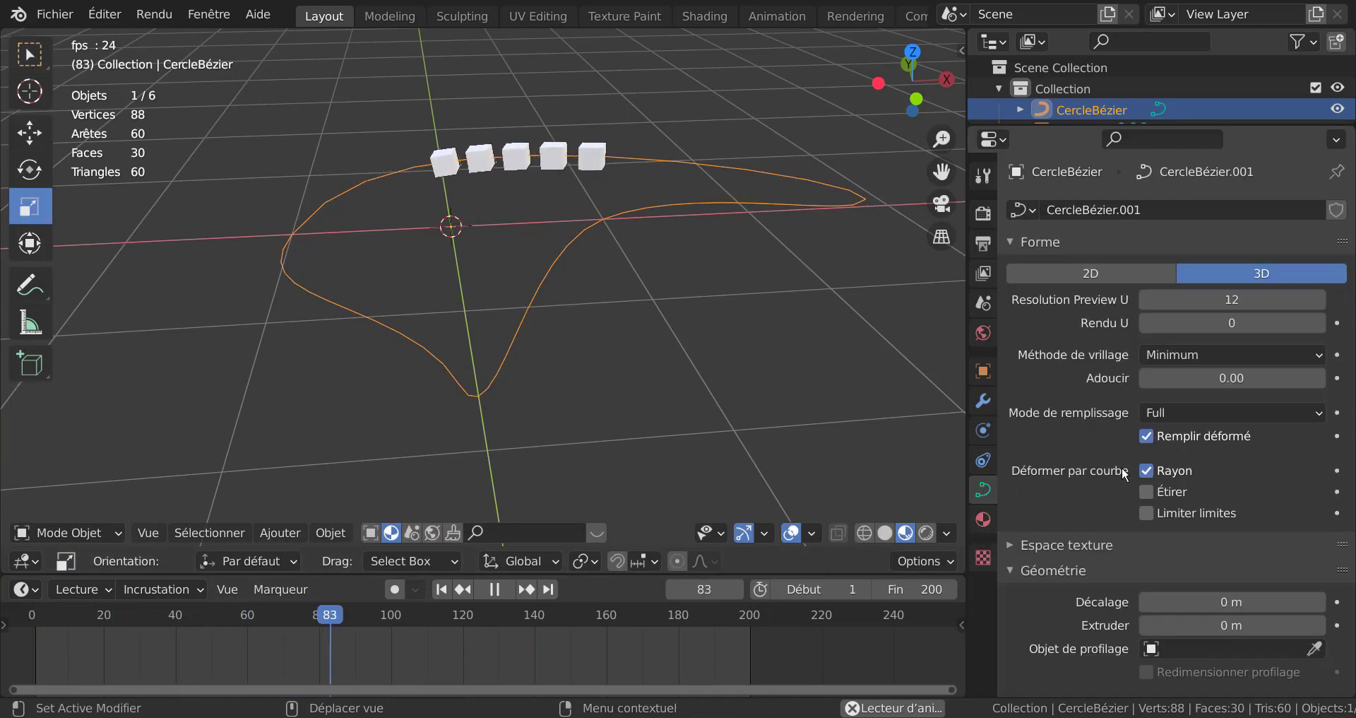
{"action": "scroll", "coordinate": [1230, 566], "scroll_direction": "down", "scroll_amount": 8}
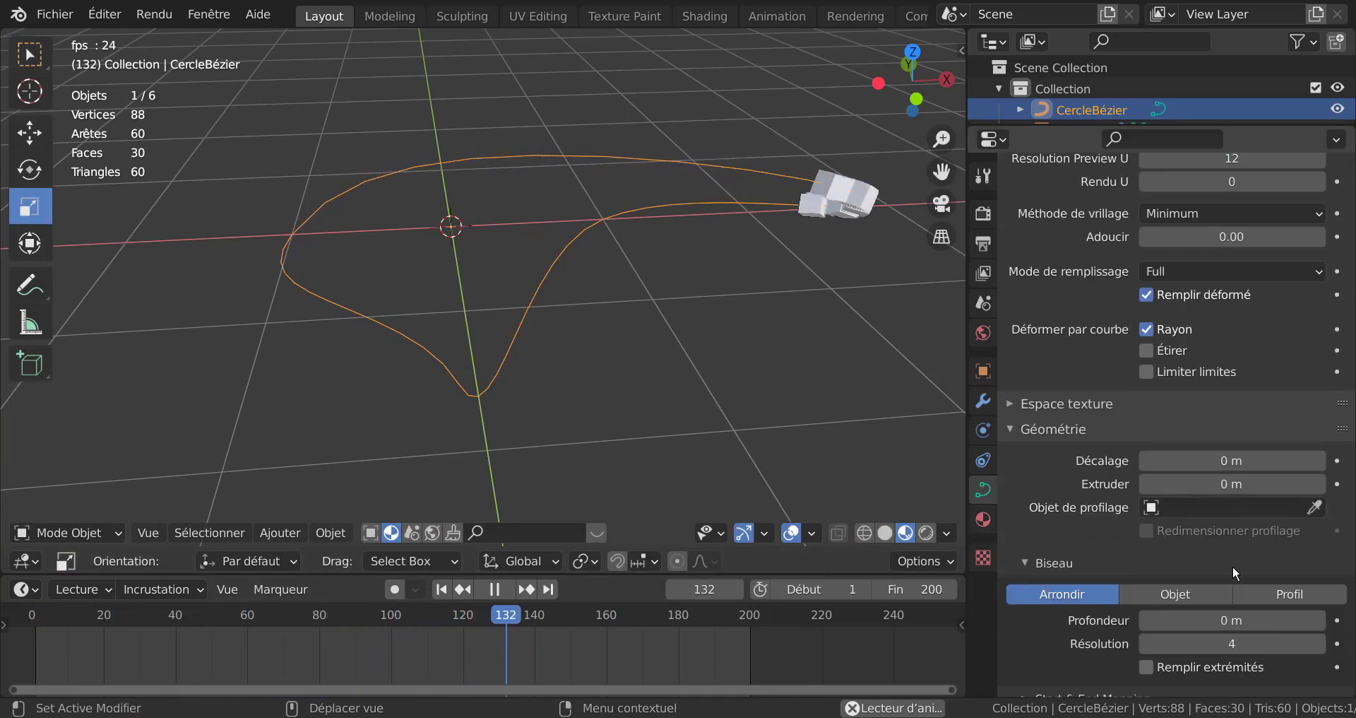
{"action": "scroll", "coordinate": [1231, 566], "scroll_direction": "down", "scroll_amount": 3}
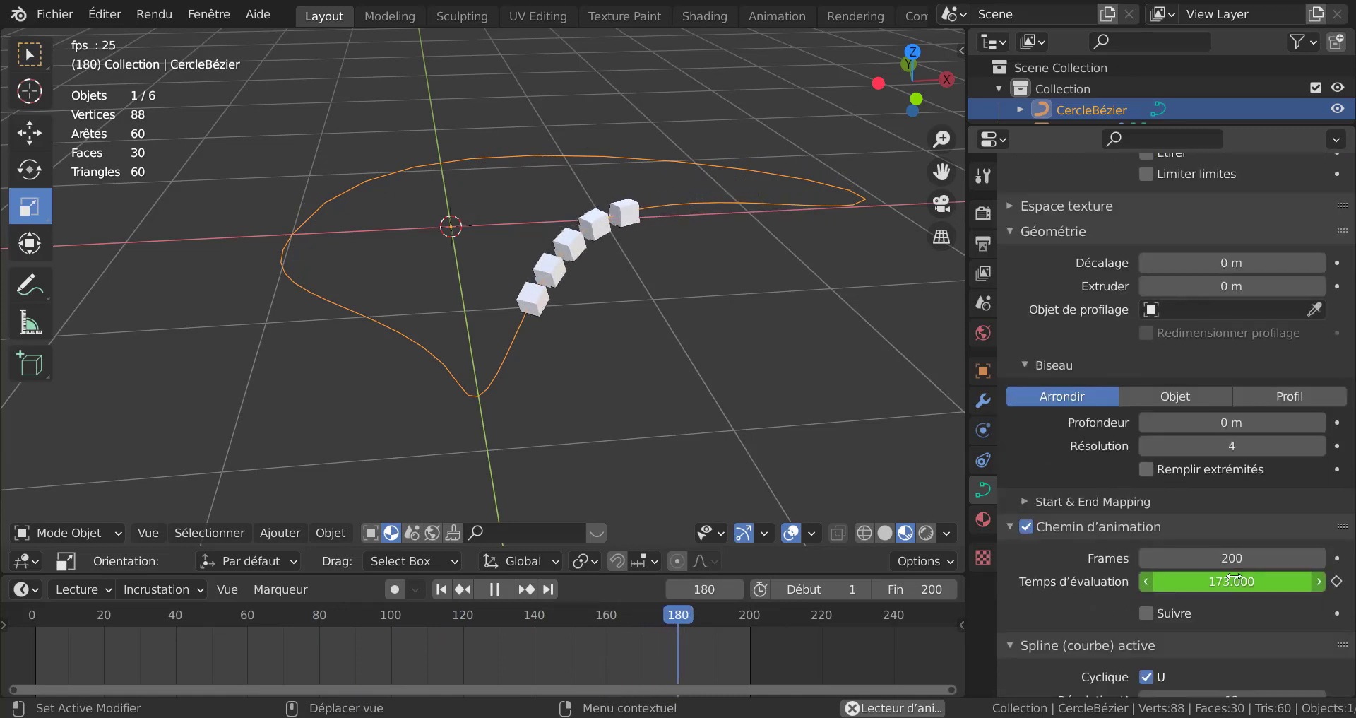
{"action": "scroll", "coordinate": [1217, 536], "scroll_direction": "down", "scroll_amount": 3}
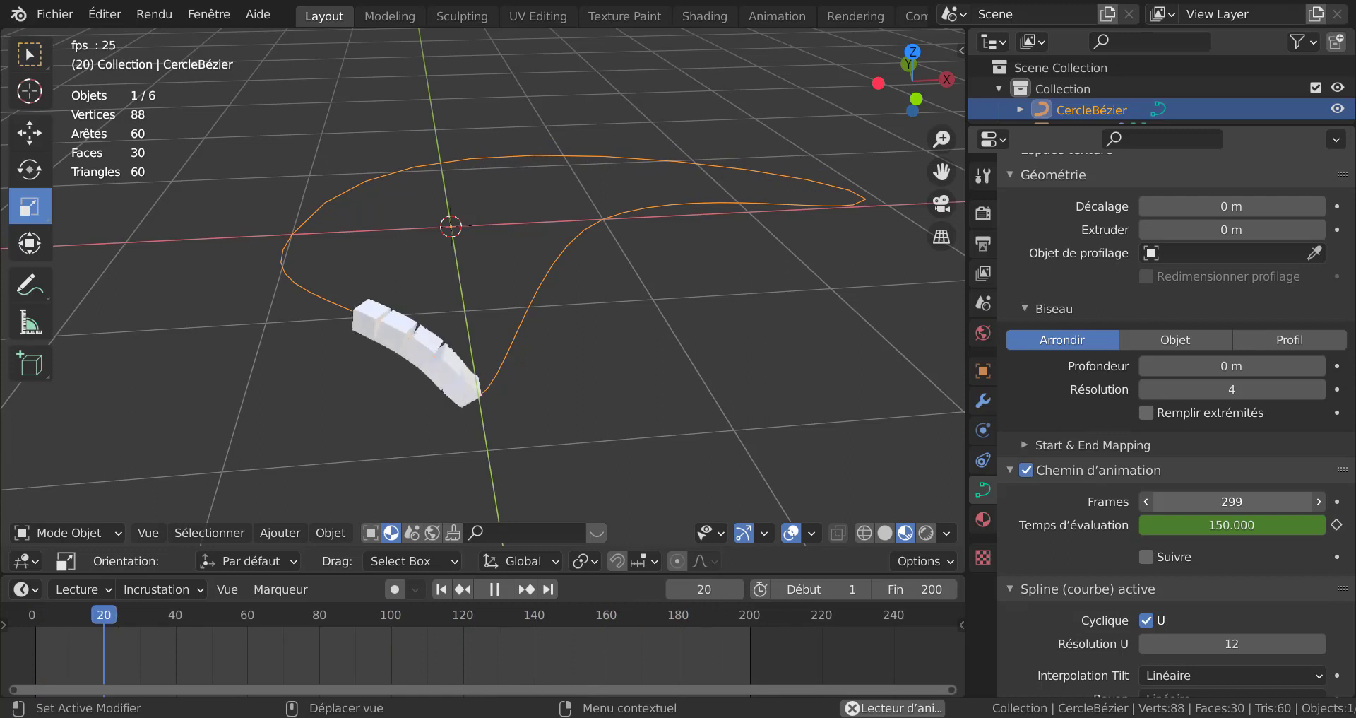
{"action": "left_click_drag", "start_coordinate": [1232, 501], "coordinate": [1043, 501]}
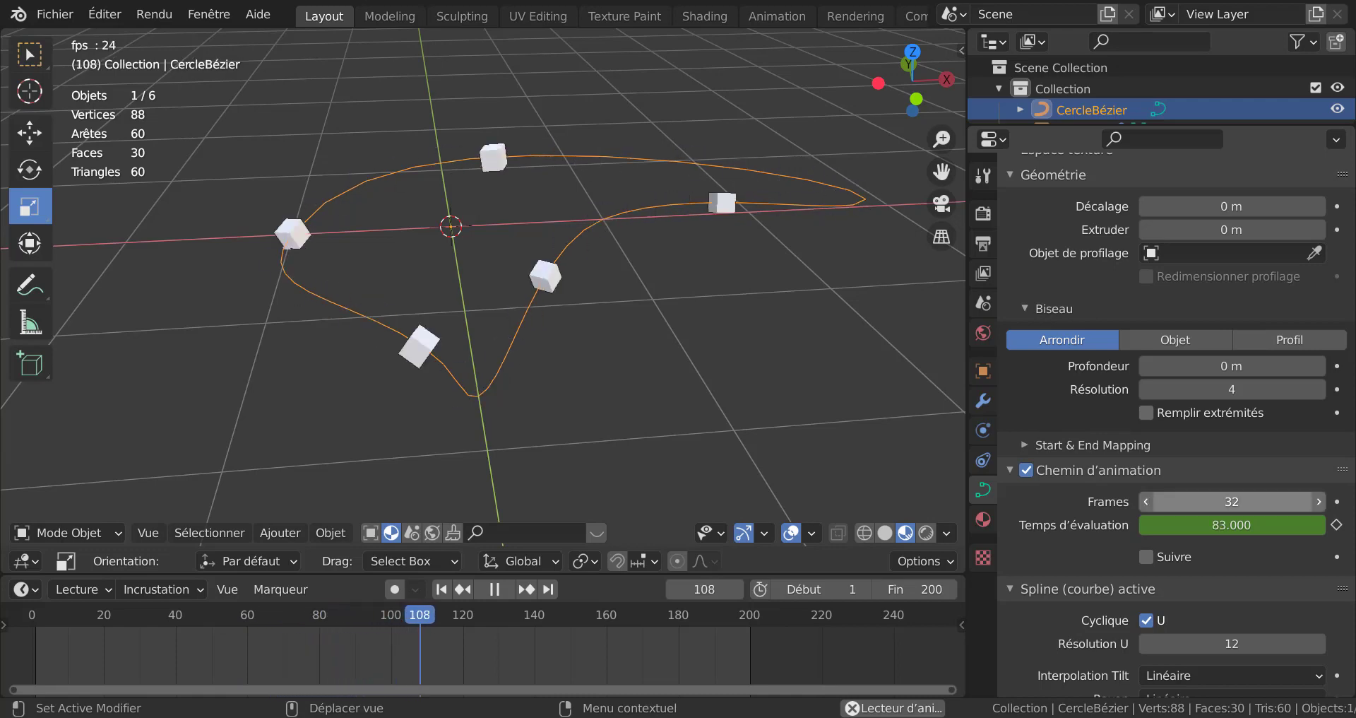
{"action": "middle_click_drag", "start_coordinate": [778, 336], "coordinate": [666, 361]}
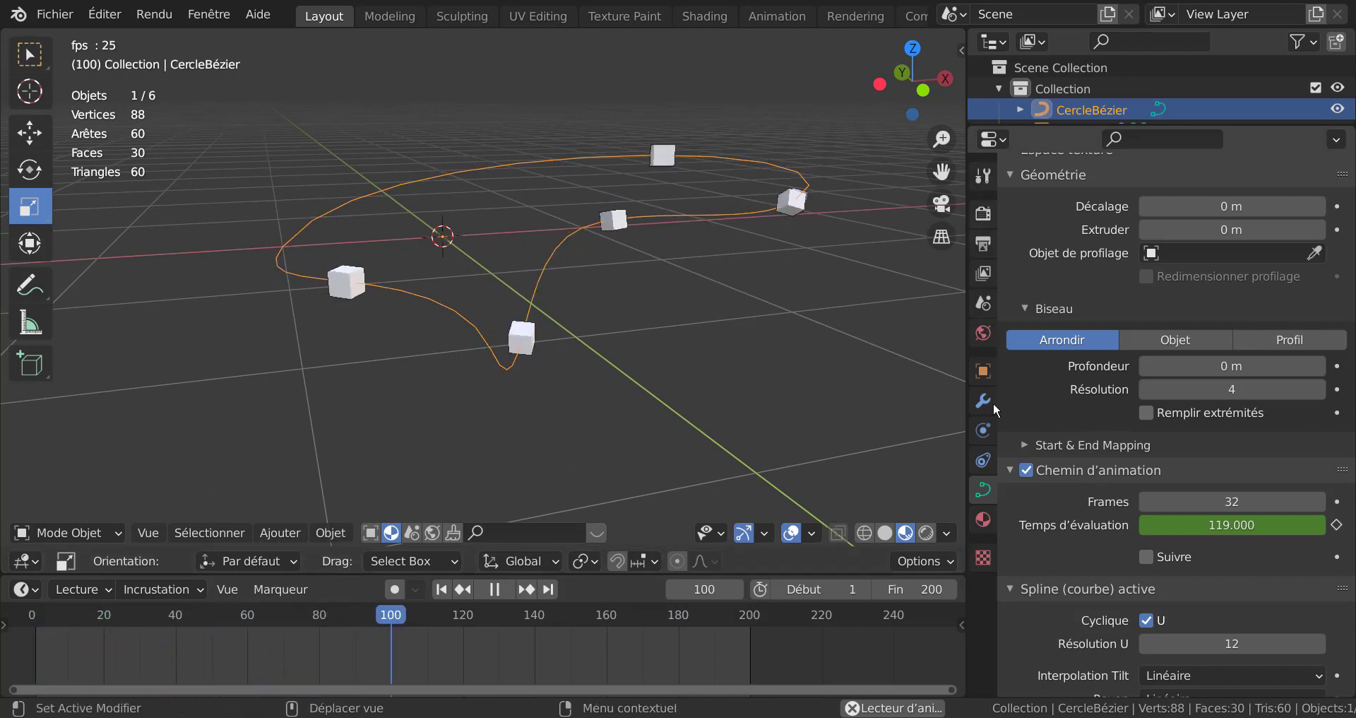
- Create a new material for the Bézier circle and set its surface shader to Émission
{"action": "left_click", "coordinate": [983, 519]}
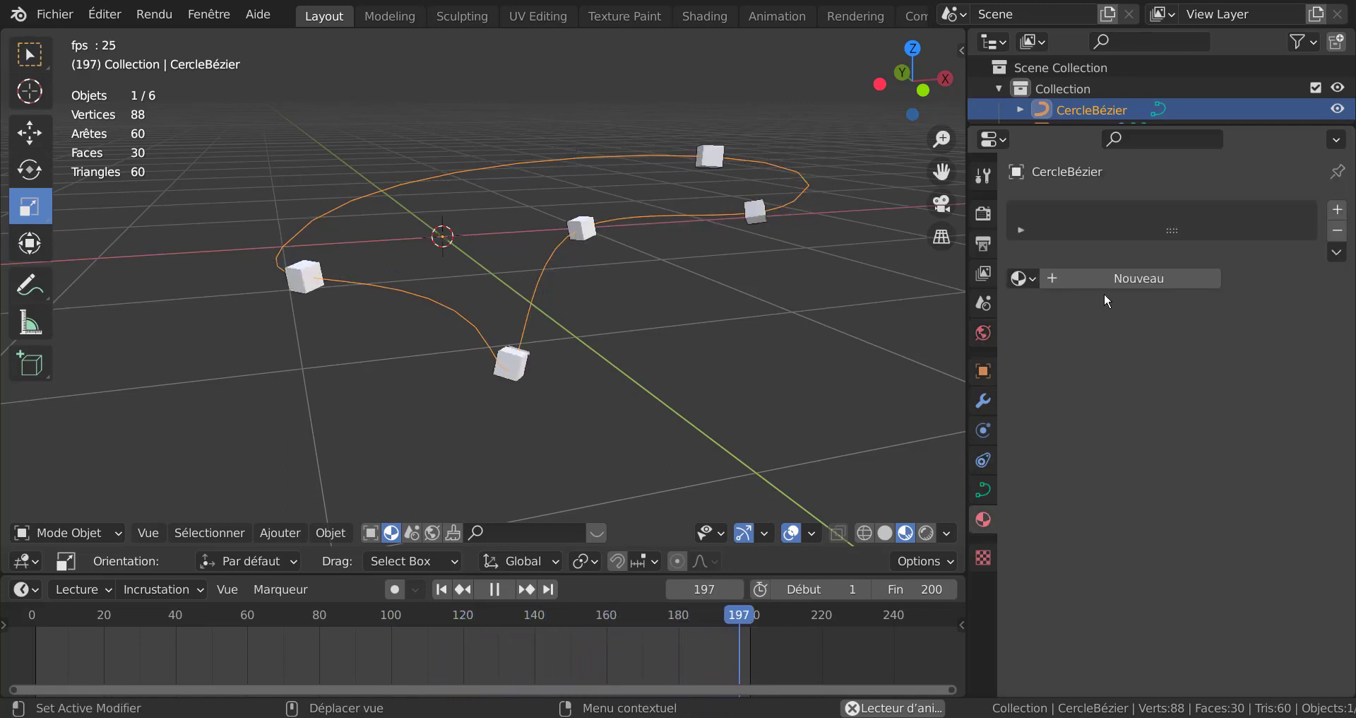
{"action": "left_click", "coordinate": [1120, 277]}
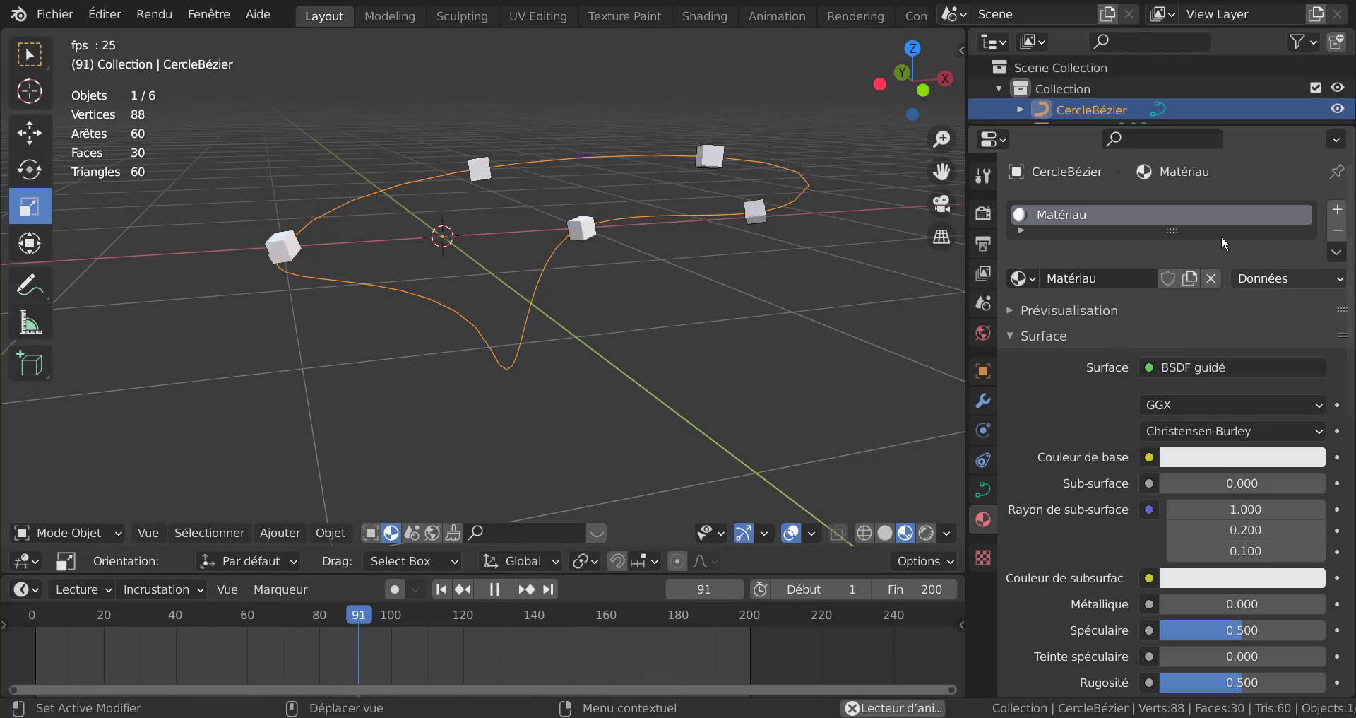
{"action": "left_click", "coordinate": [1235, 367]}
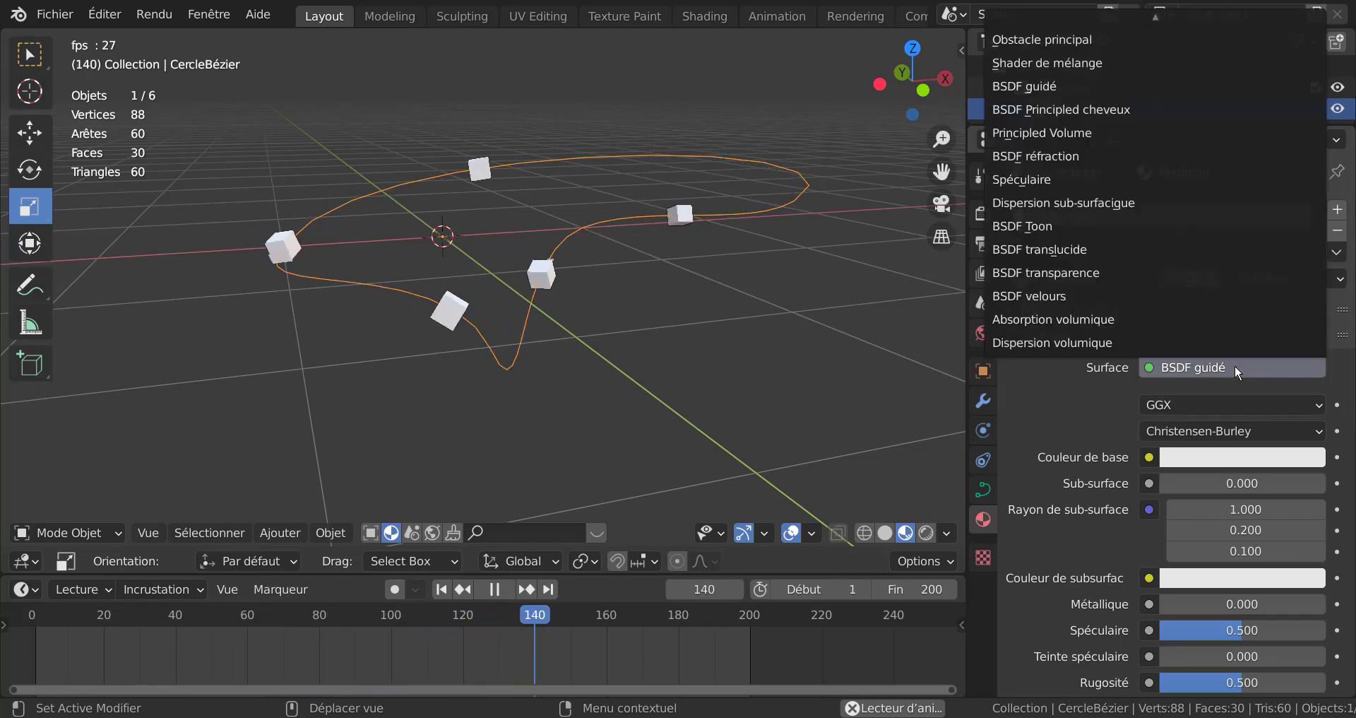
{"action": "scroll", "coordinate": [1063, 60], "scroll_direction": "up", "scroll_amount": 5}
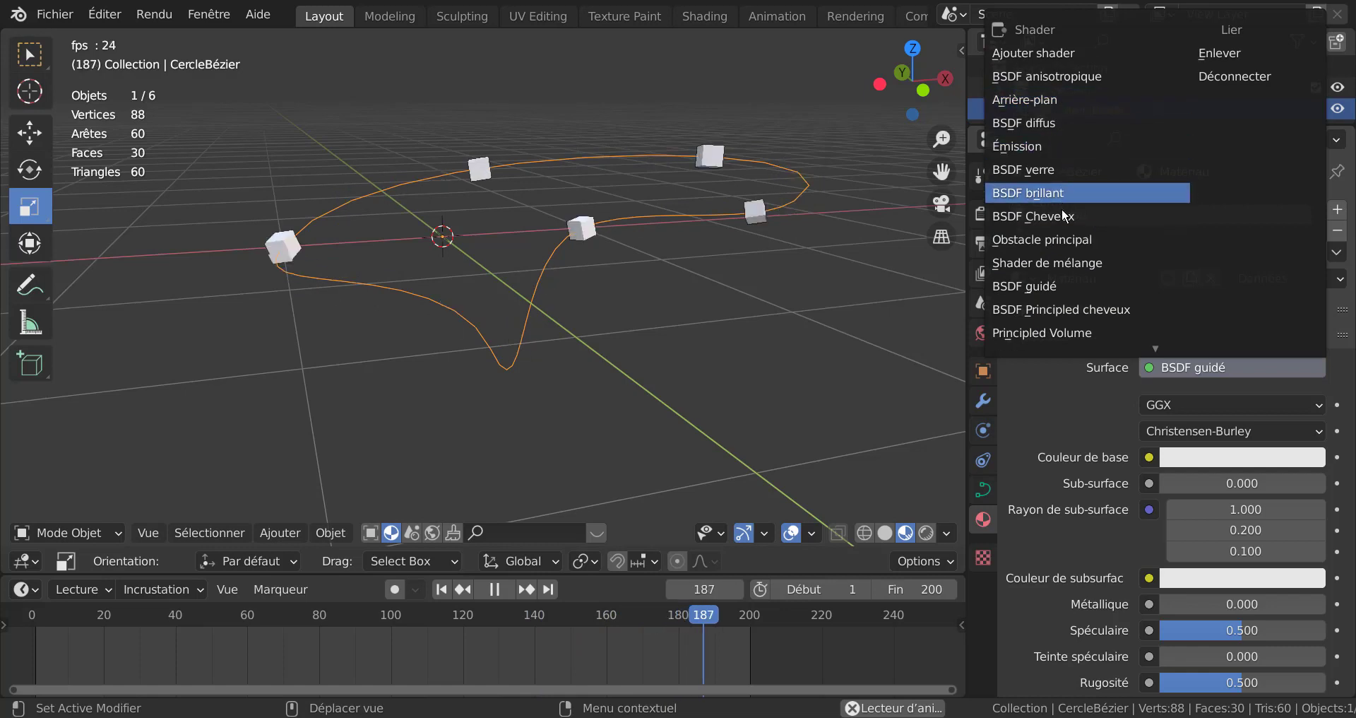
{"action": "left_click", "coordinate": [1026, 147]}
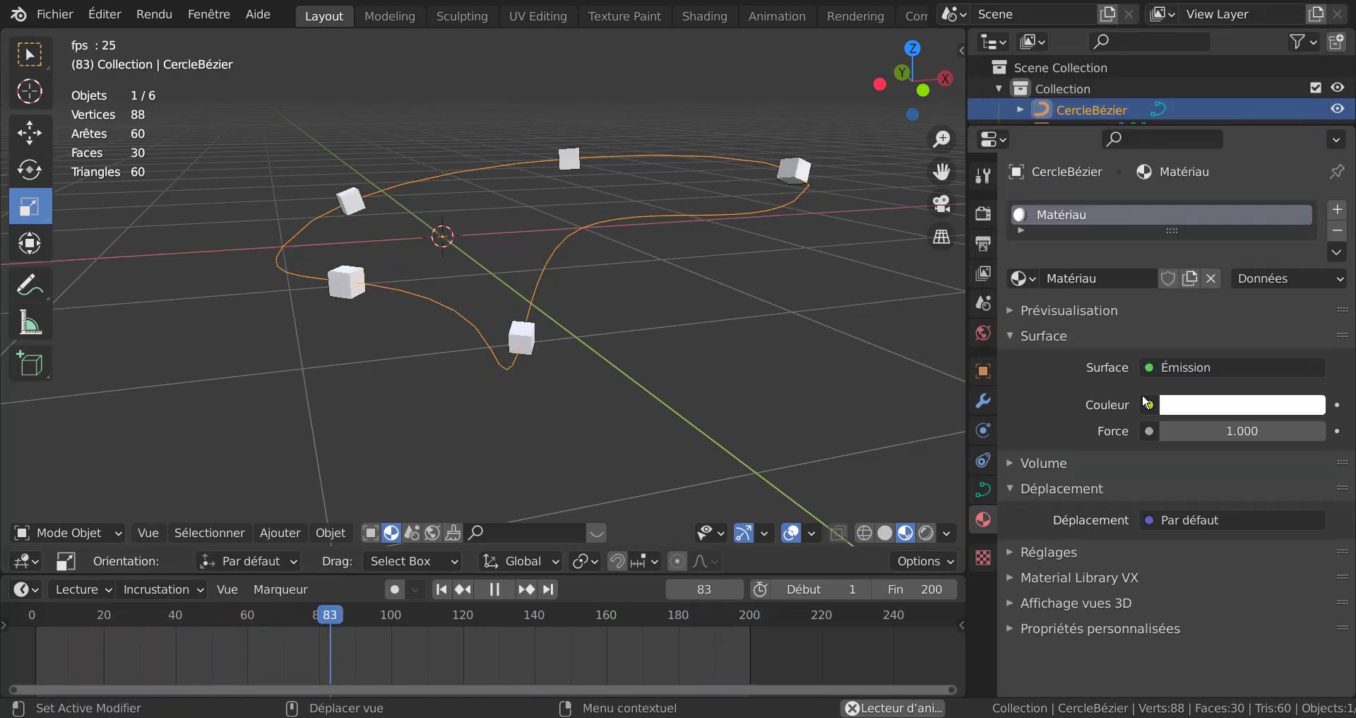
- Switch the viewport to rendered shading and set the Bézier circle's emission strength (Force) to 58, stopping the playback
{"action": "left_click", "coordinate": [926, 532]}
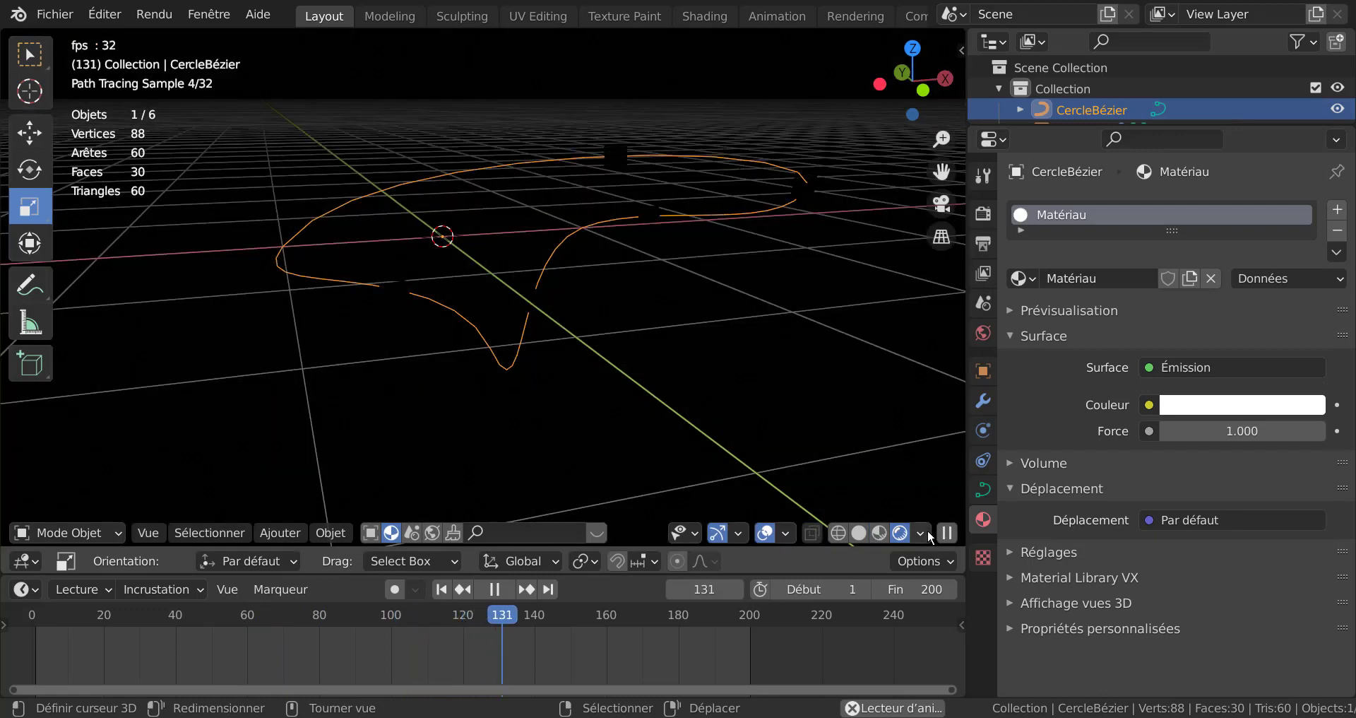
{"action": "left_click", "coordinate": [925, 530]}
{"action": "left_click_drag", "start_coordinate": [1221, 437], "coordinate": [1264, 437]}
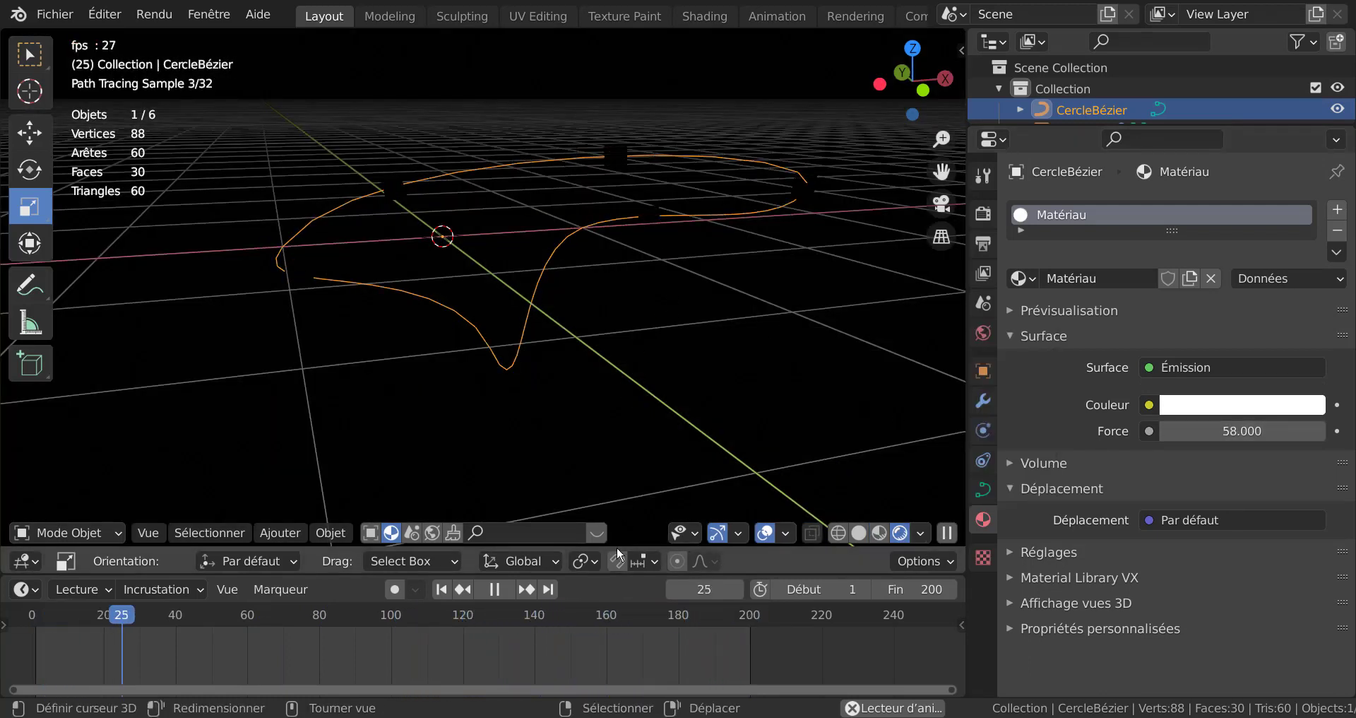
{"action": "left_click", "coordinate": [495, 589]}
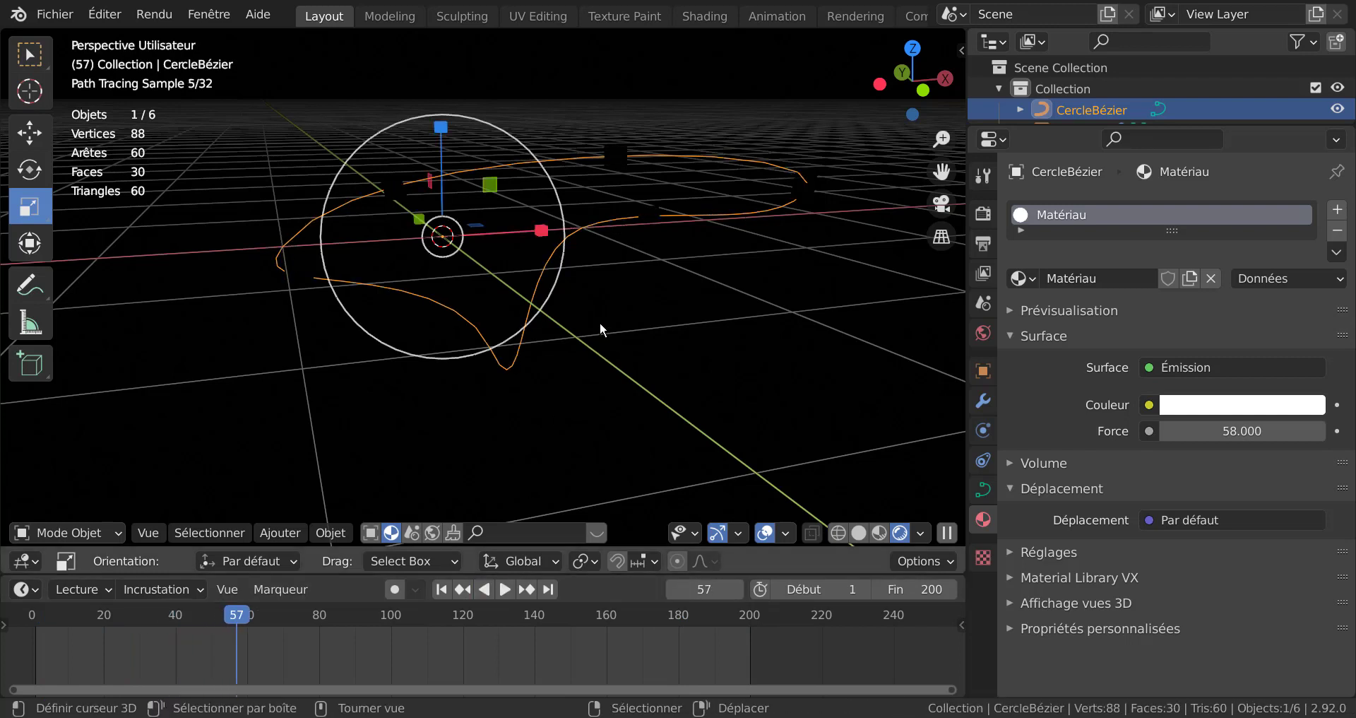
- Give the original cube a new material with an Émission surface and a Force of 21.6, and preview it in a short playback
{"action": "left_click", "coordinate": [644, 218]}
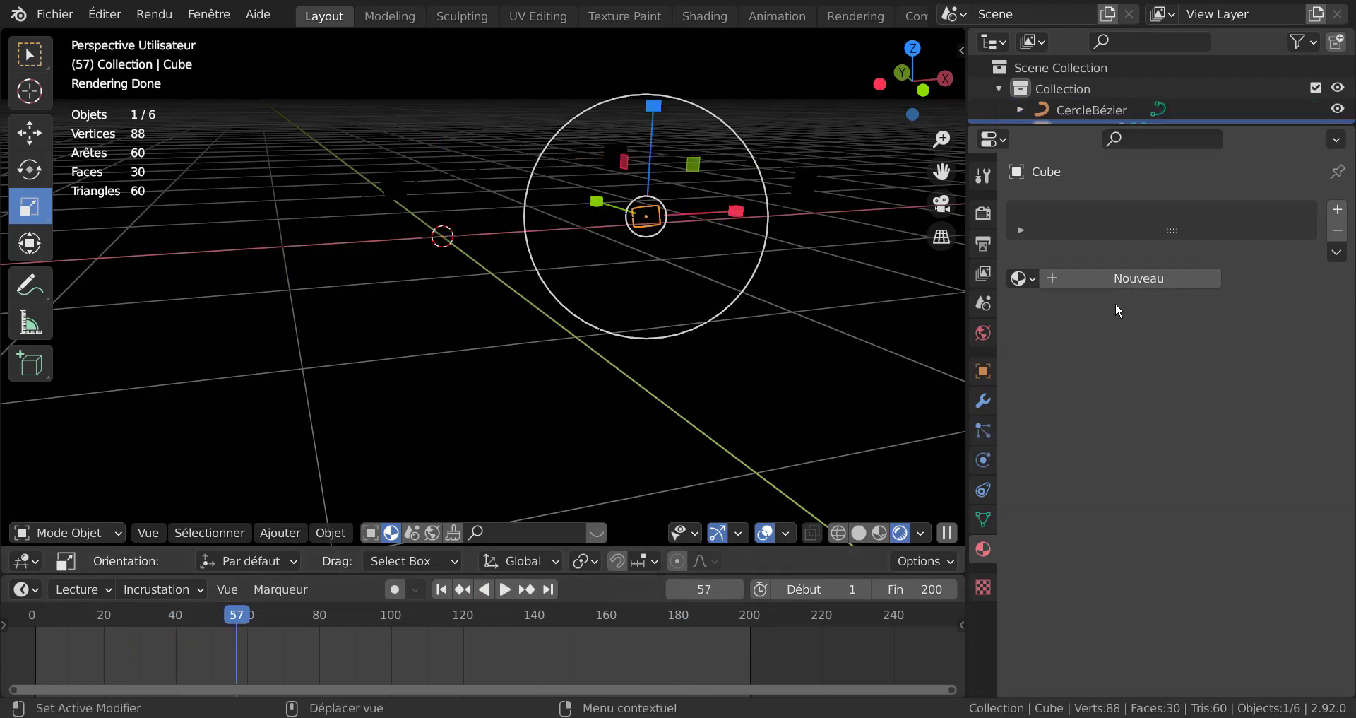
{"action": "left_click", "coordinate": [1146, 278]}
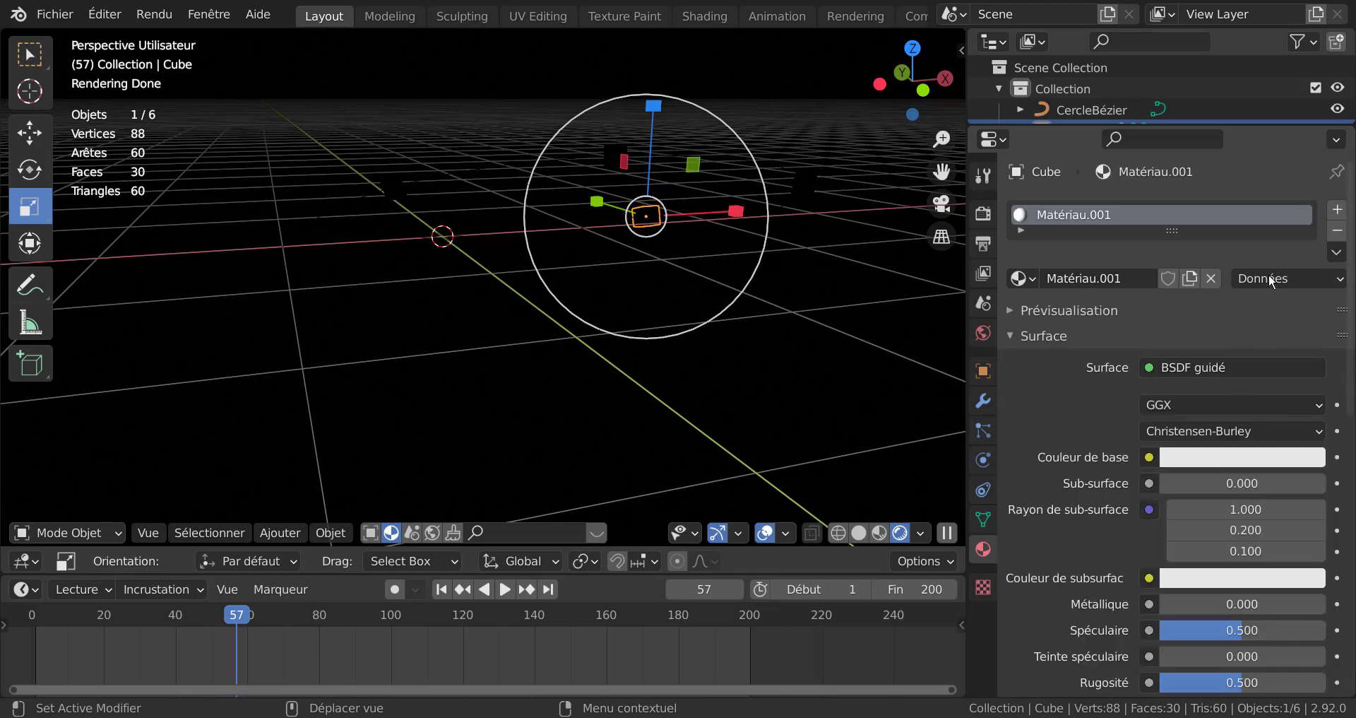
{"action": "left_click", "coordinate": [1216, 369]}
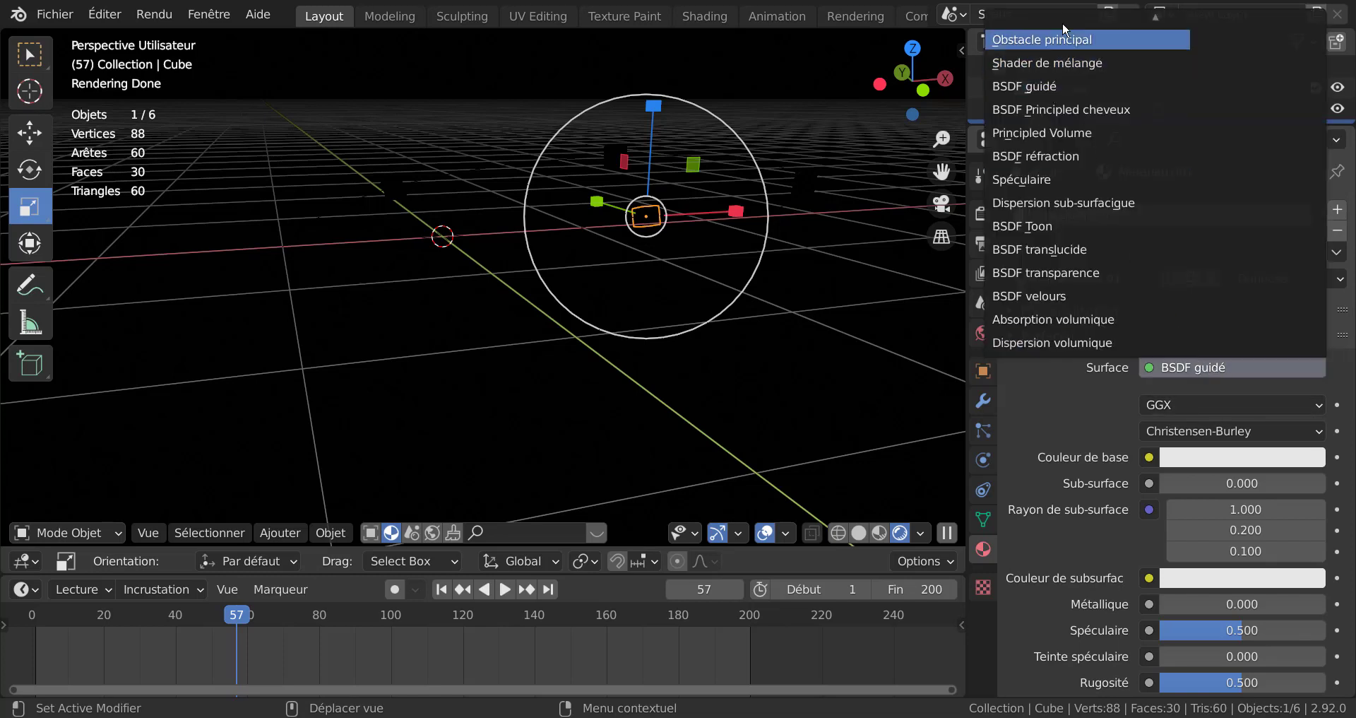
{"action": "mouse_move", "coordinate": [1065, 1]}
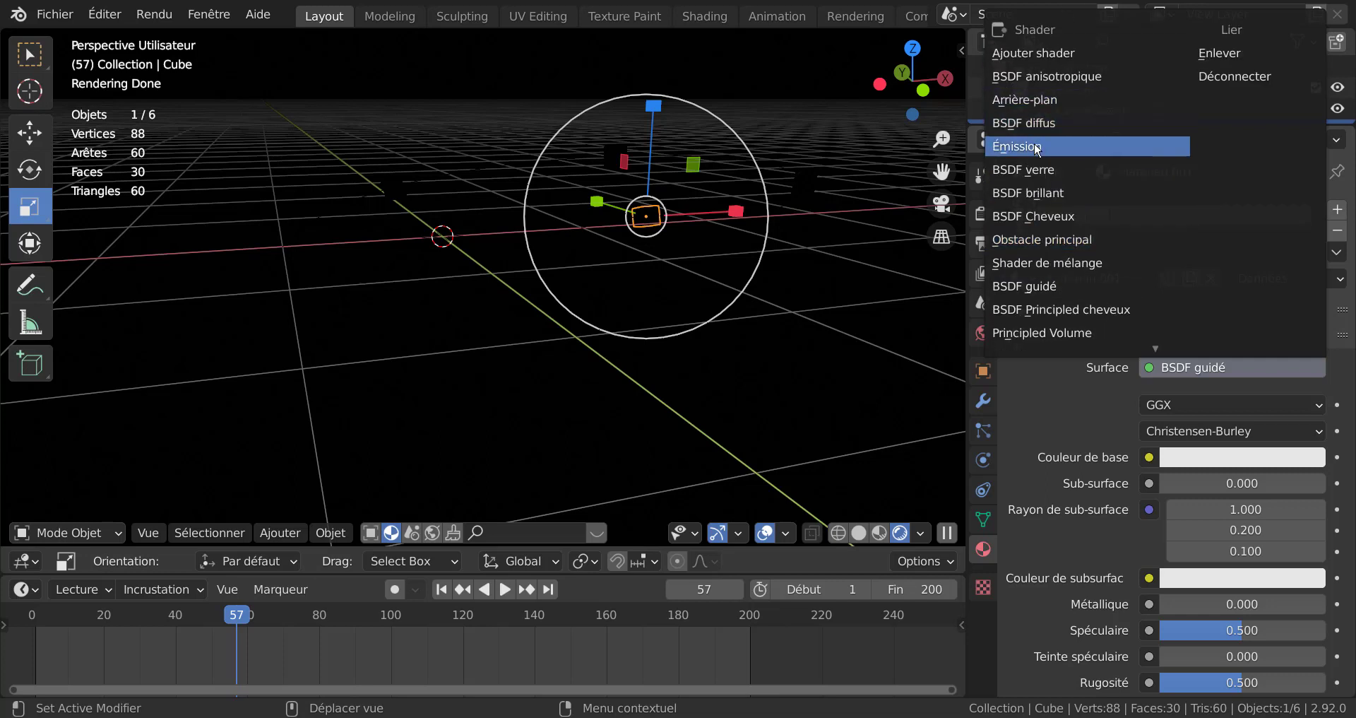
{"action": "left_click", "coordinate": [1036, 145]}
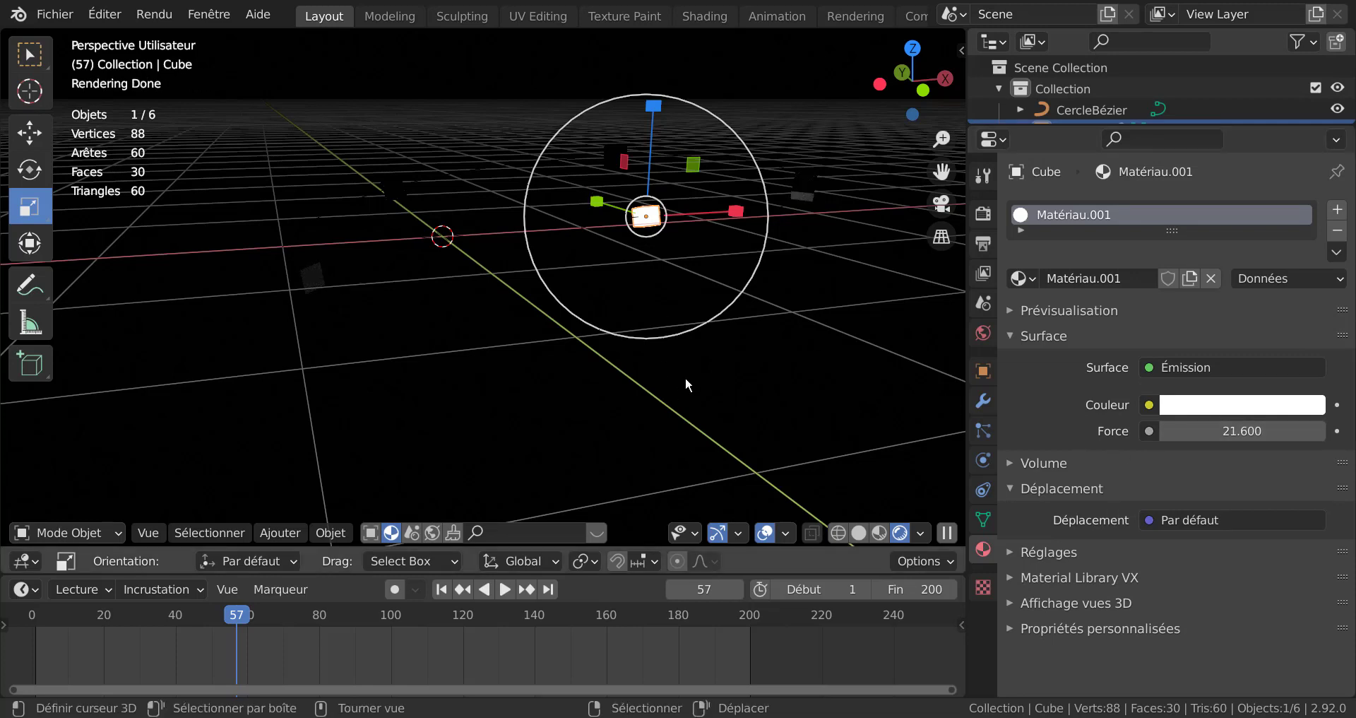
{"action": "left_click", "coordinate": [504, 589]}
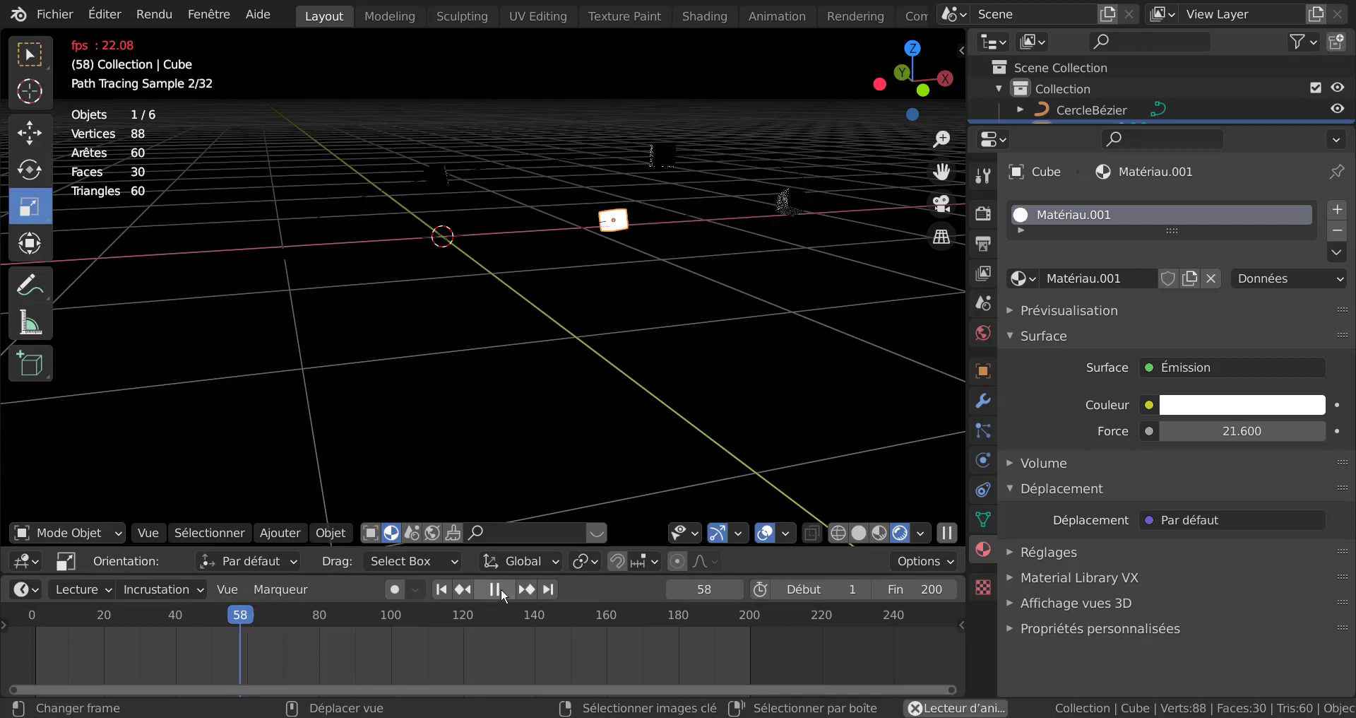
{"action": "left_click", "coordinate": [506, 587]}
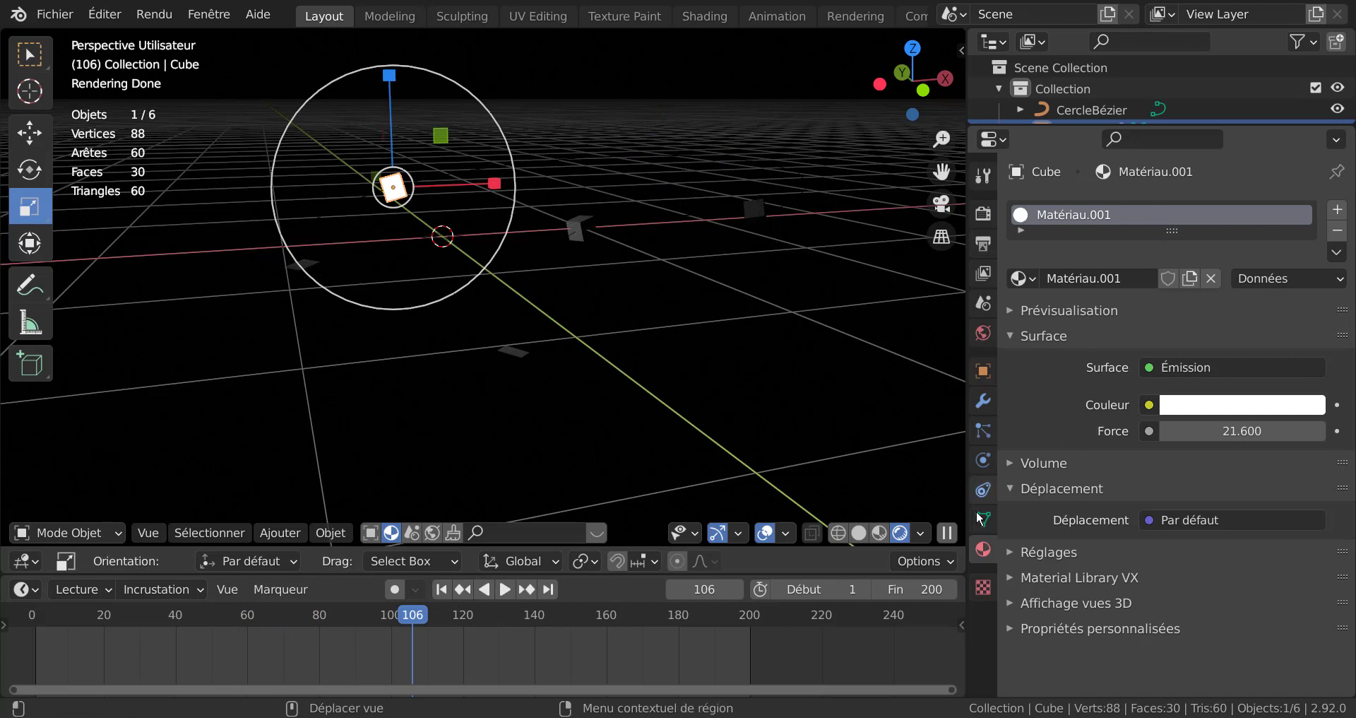
- Change the render engine to Eevee and enable Bloom
{"action": "left_click", "coordinate": [982, 215]}
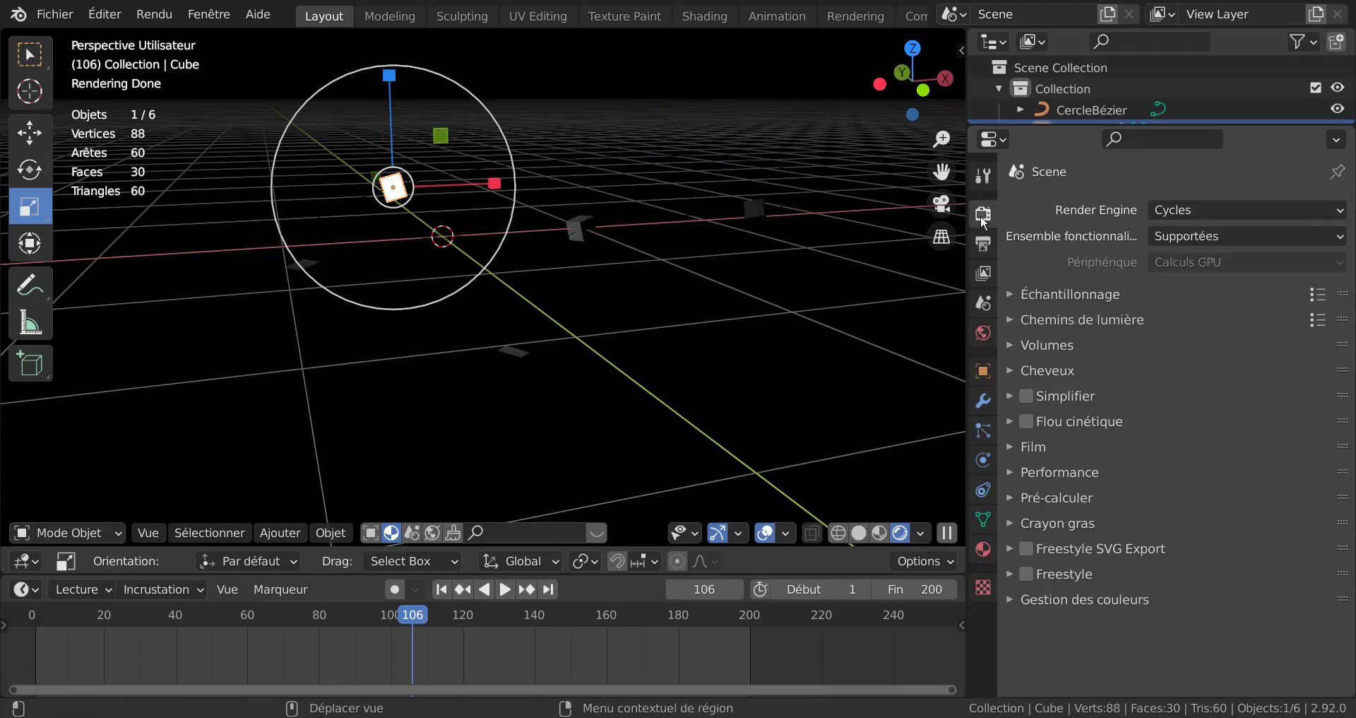
{"action": "left_click", "coordinate": [1243, 209]}
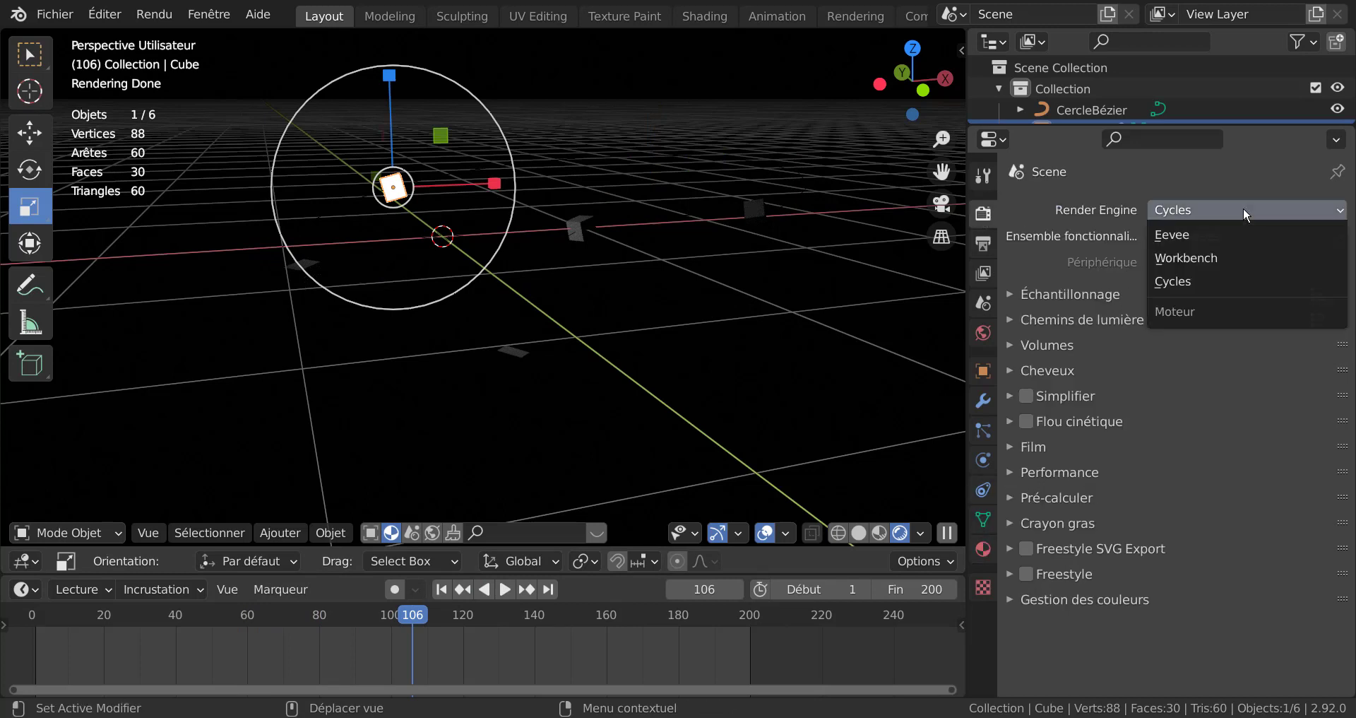
{"action": "left_click", "coordinate": [1200, 234]}
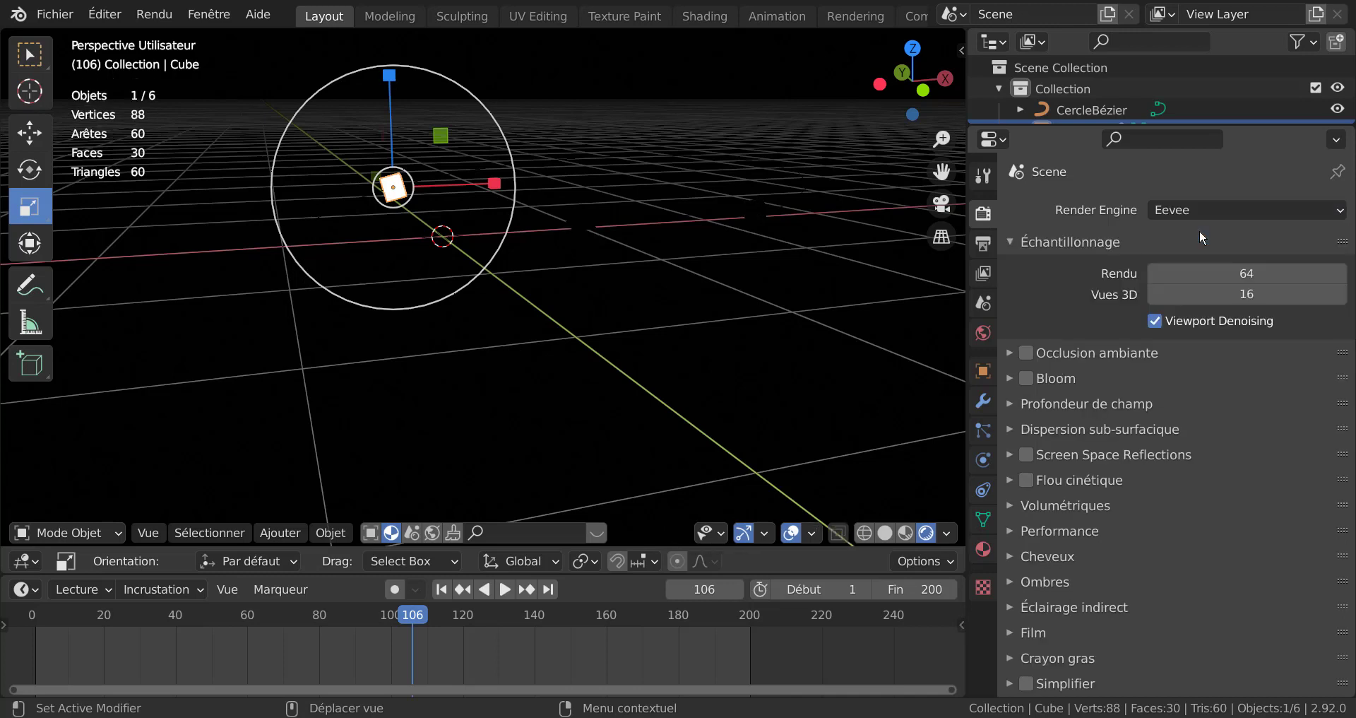
{"action": "left_click", "coordinate": [1027, 379]}
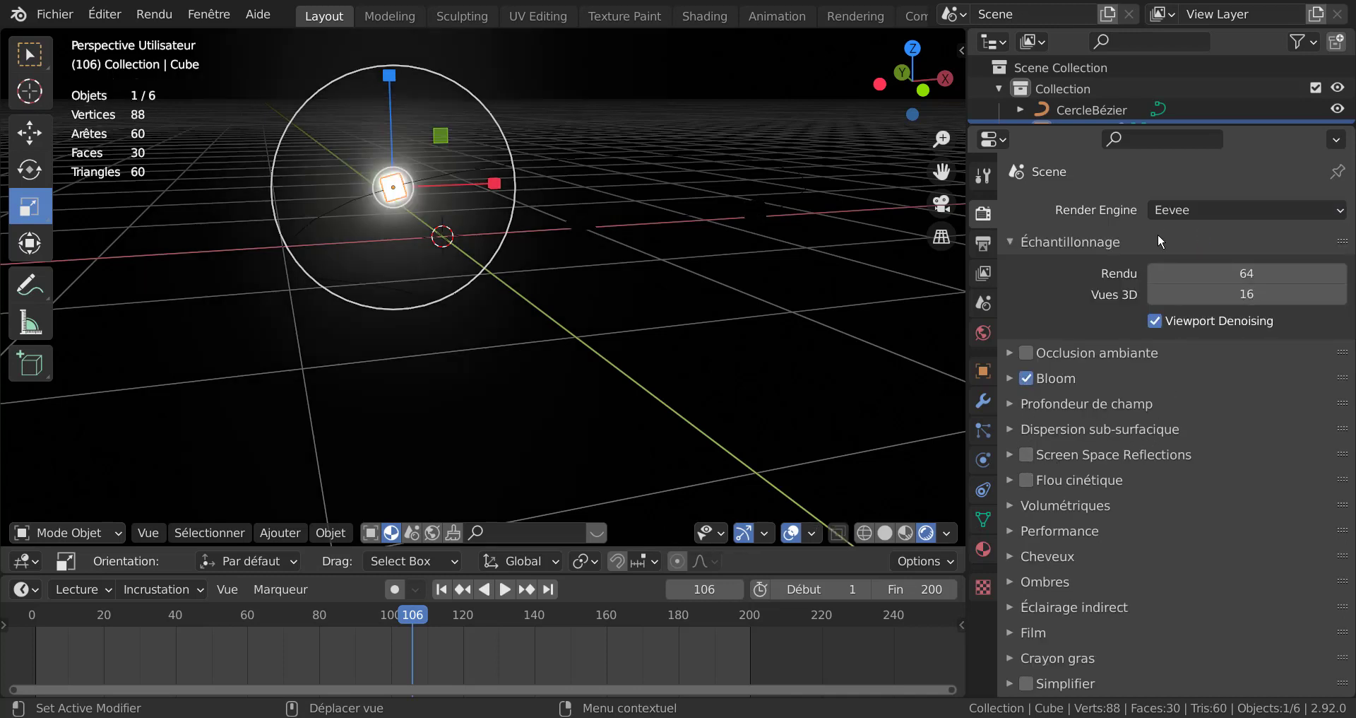
- Switch the render engine to Cycles and back to Eevee to compare the cube's glow
{"action": "left_click", "coordinate": [1192, 210]}
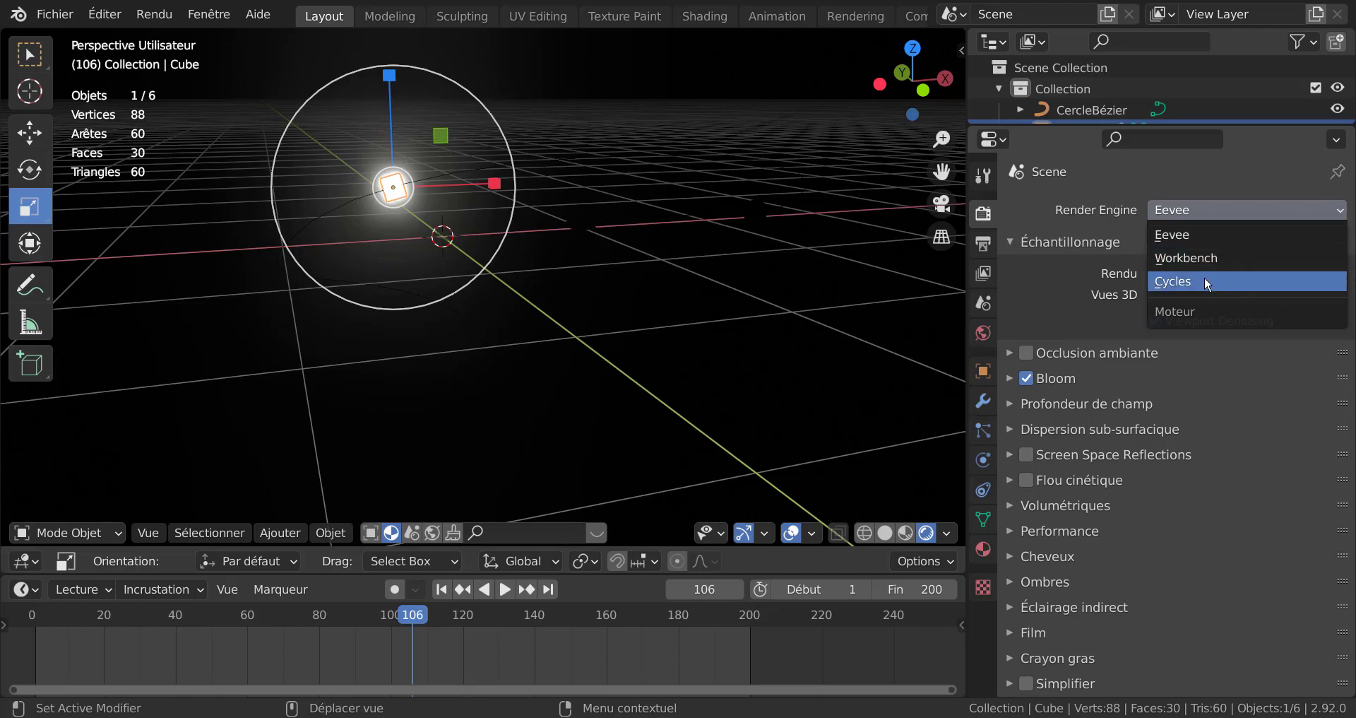
{"action": "left_click", "coordinate": [1205, 281]}
{"action": "left_click", "coordinate": [1205, 209]}
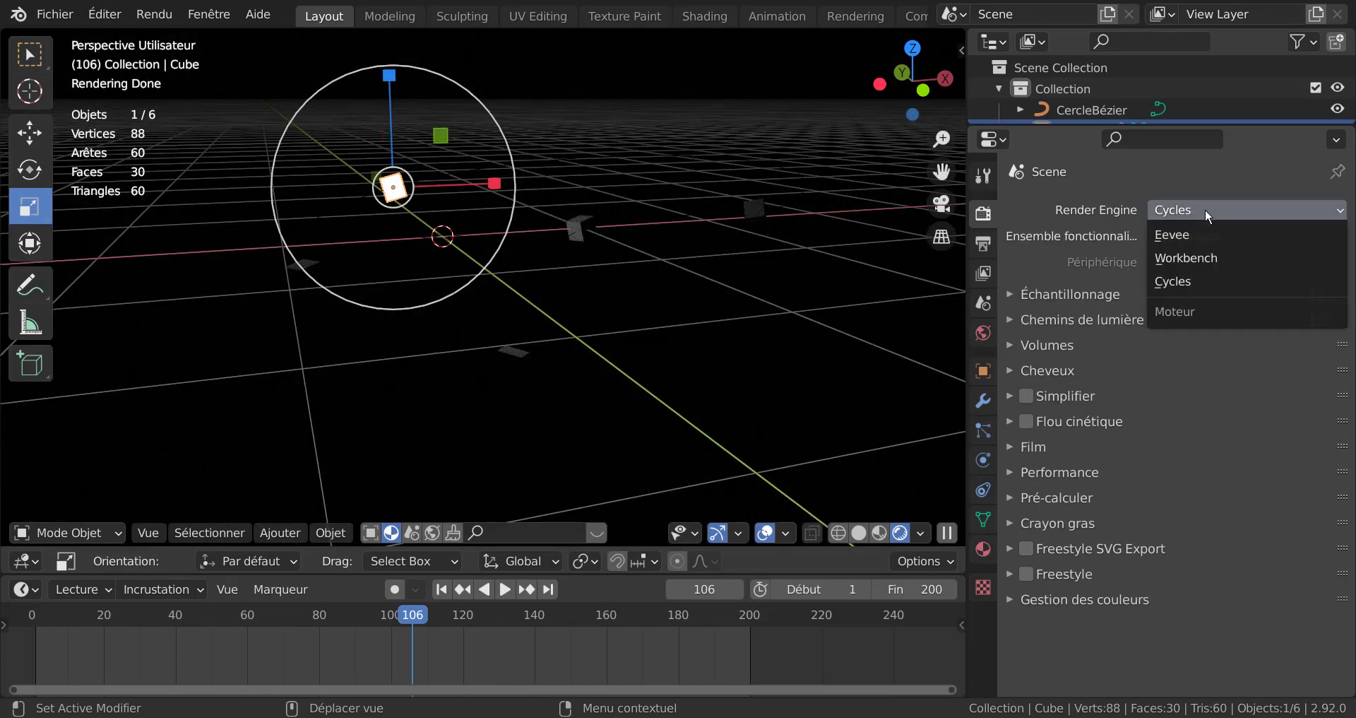
{"action": "left_click", "coordinate": [1193, 235]}
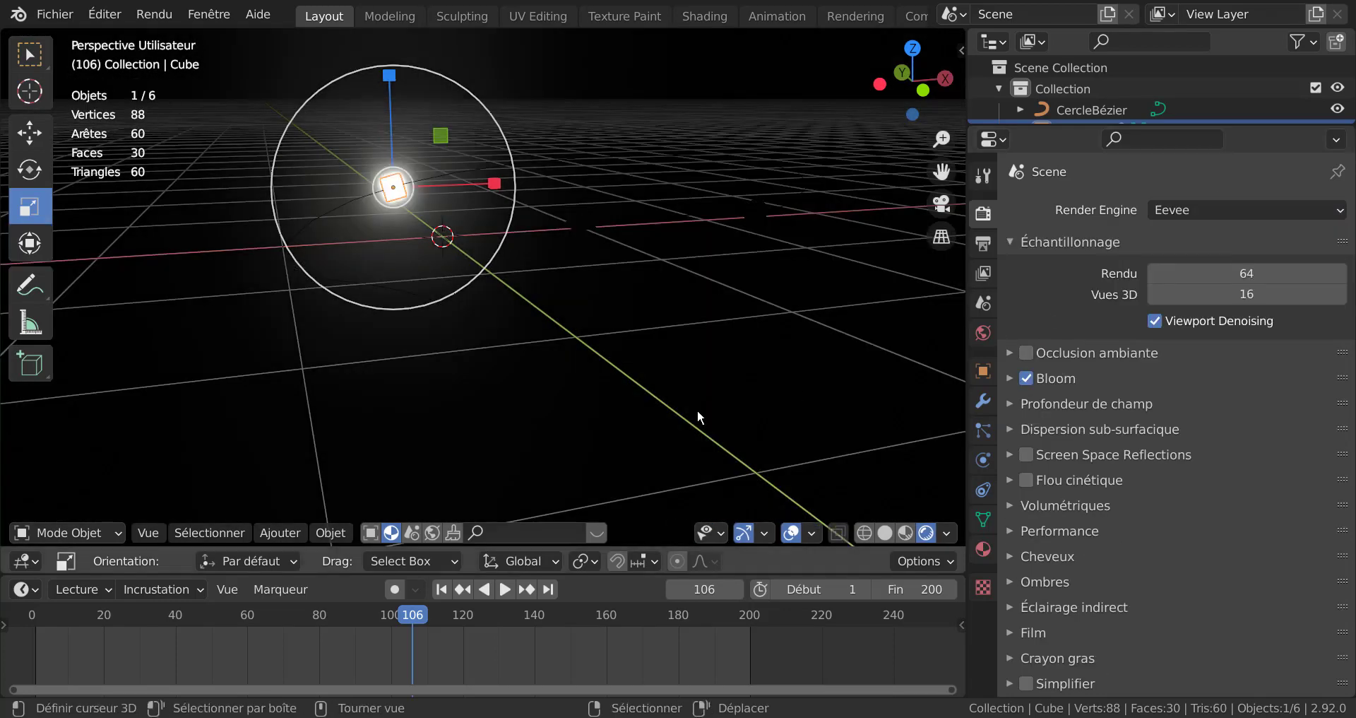
- Deselect the cube and play the animation briefly to check the Bloom glow moving along the curve
{"action": "left_click", "coordinate": [612, 336]}
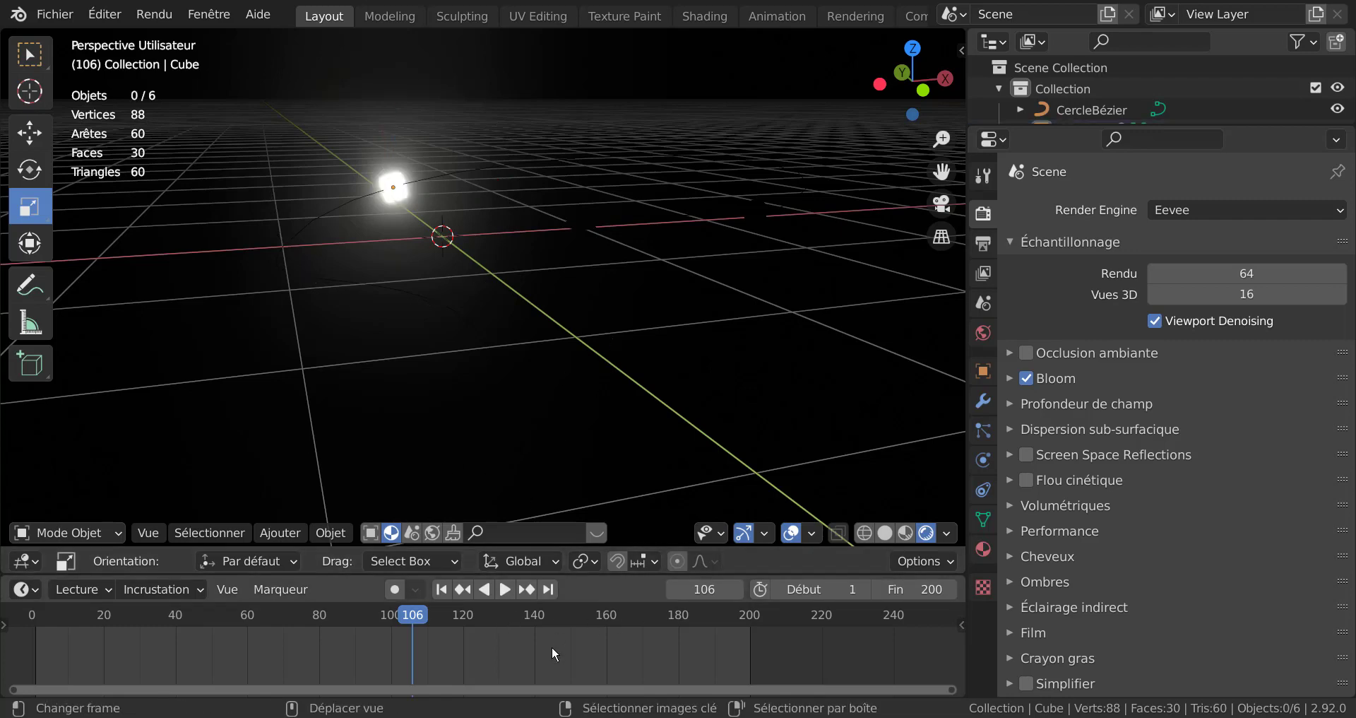
{"action": "left_click", "coordinate": [504, 590]}
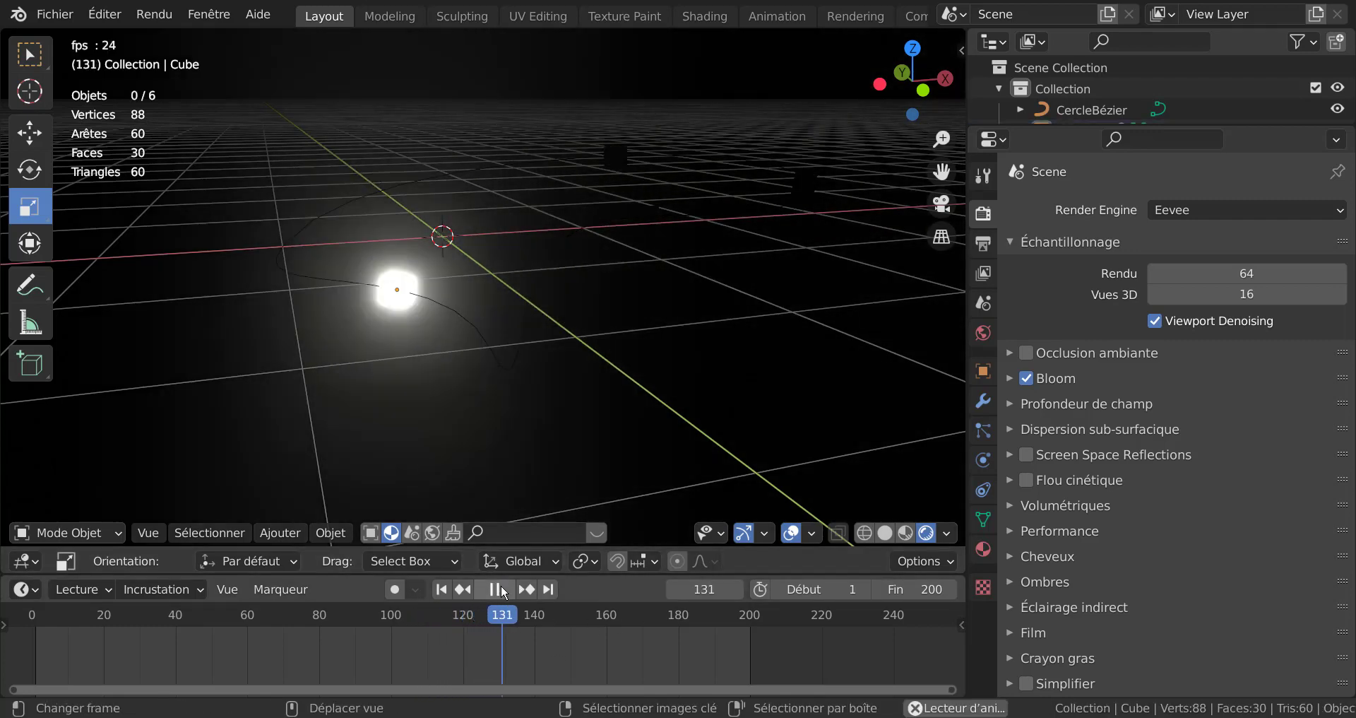
{"action": "key", "text": "space"}
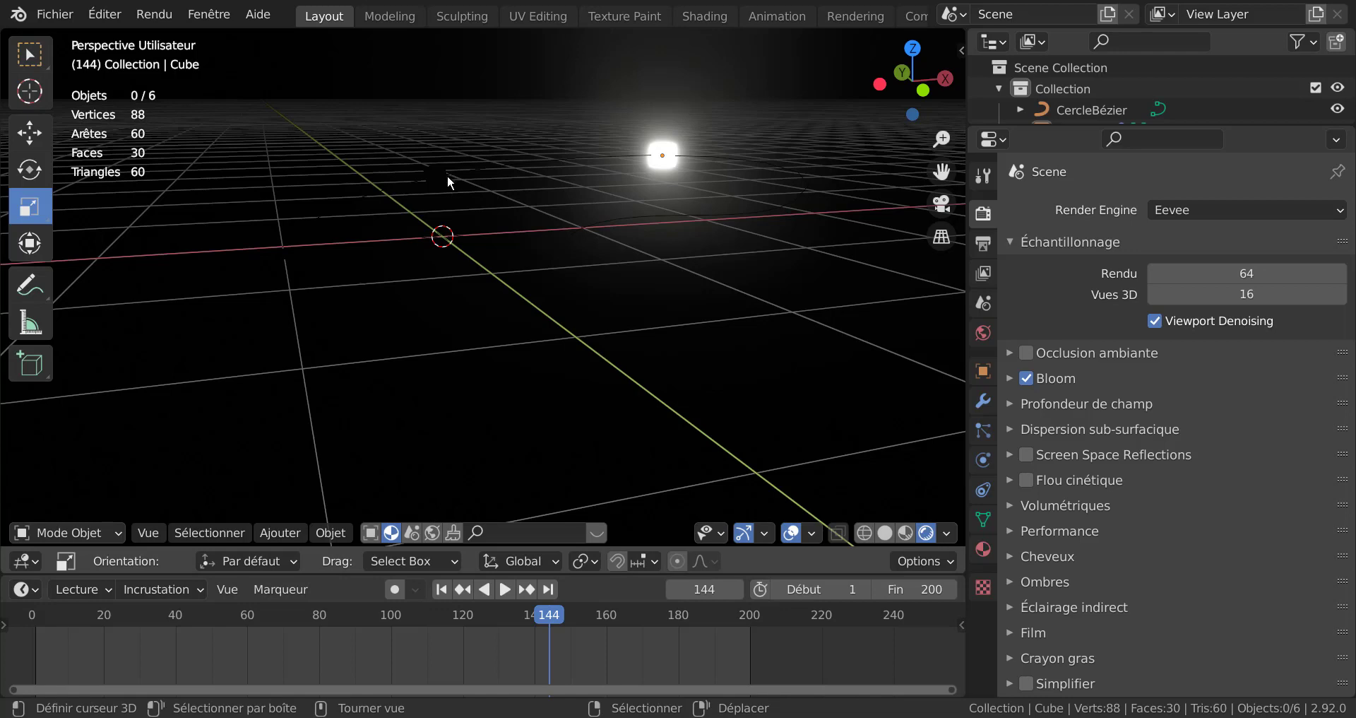
- Switch the viewport to solid shading and assign the existing Matériau.001 to Cube.004
{"action": "middle_click_drag", "start_coordinate": [613, 238], "coordinate": [811, 459]}
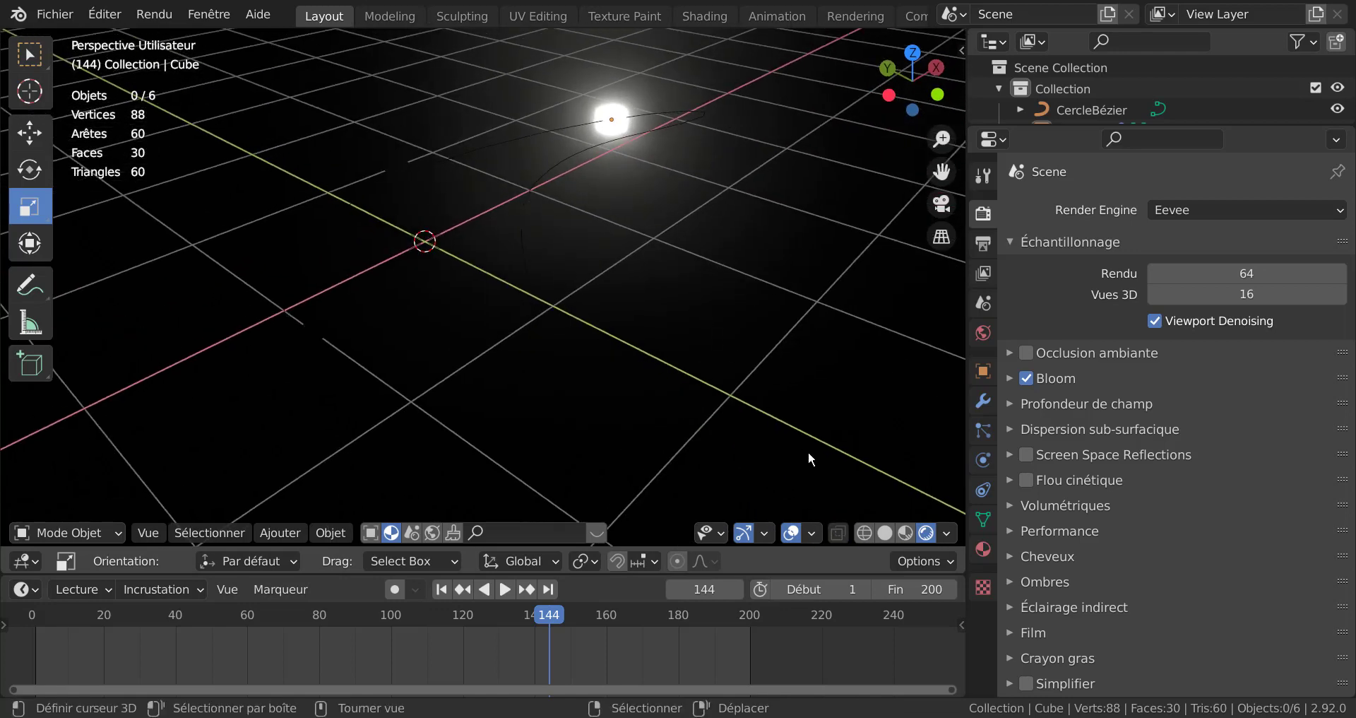
{"action": "left_click", "coordinate": [885, 534]}
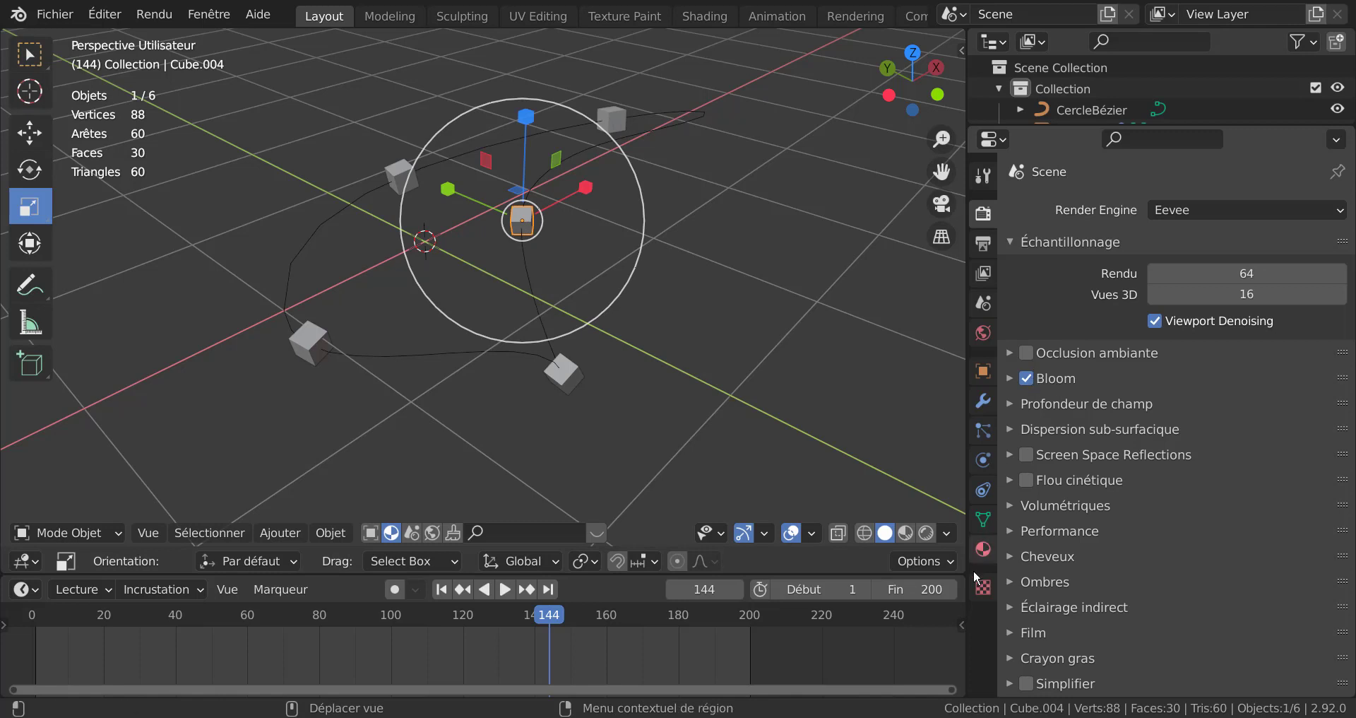
{"action": "left_click", "coordinate": [983, 550]}
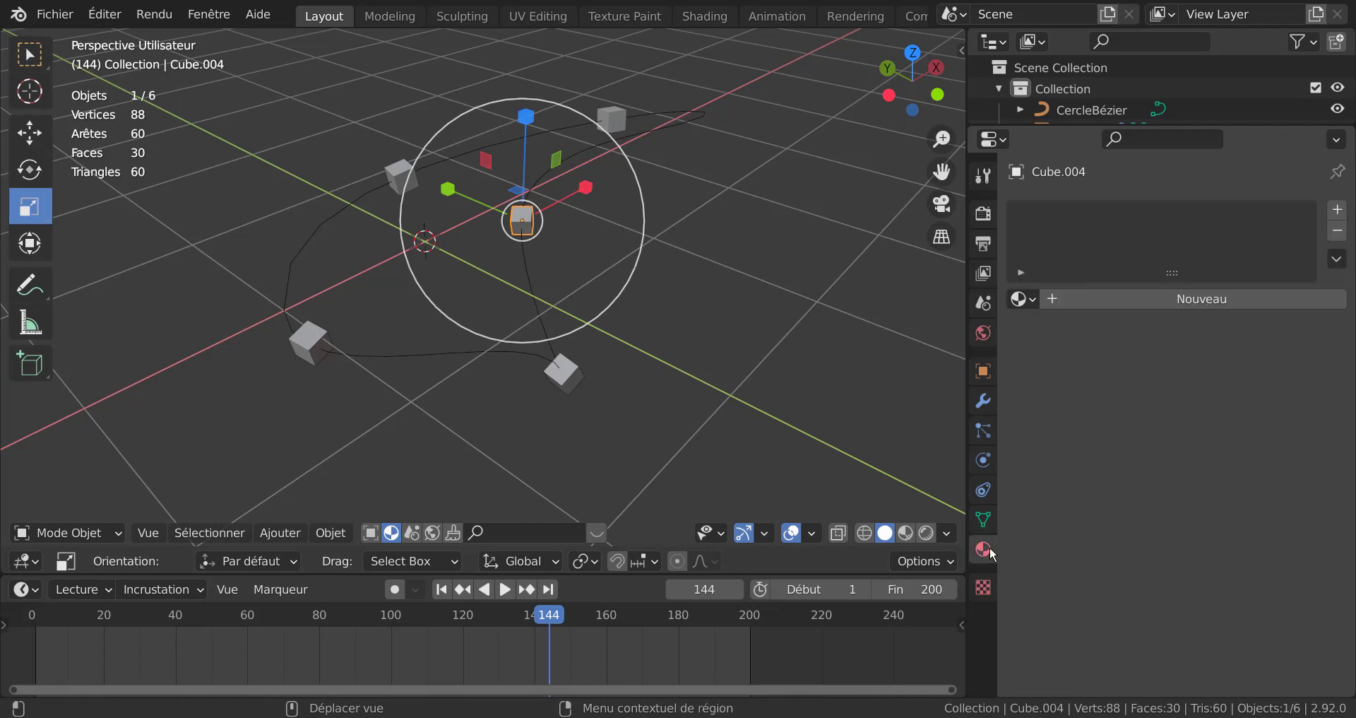
{"action": "left_click", "coordinate": [1020, 300]}
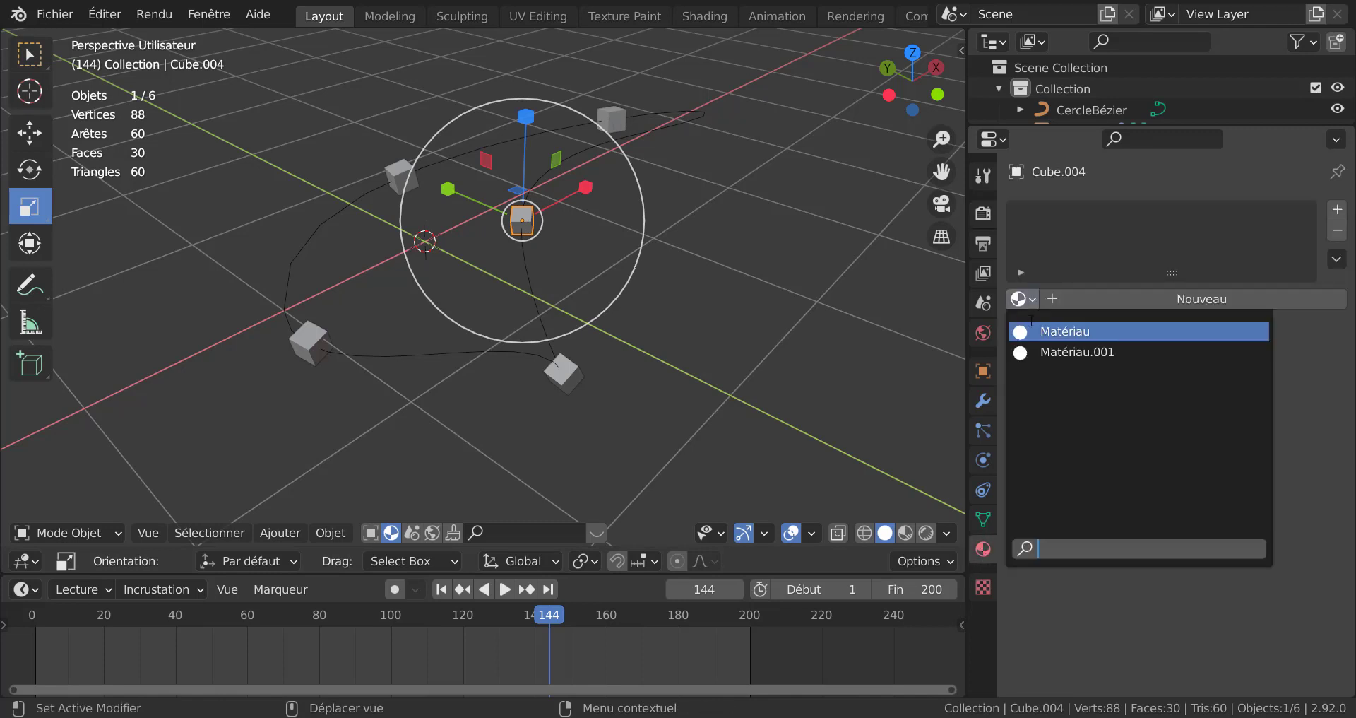
{"action": "left_click", "coordinate": [1057, 353]}
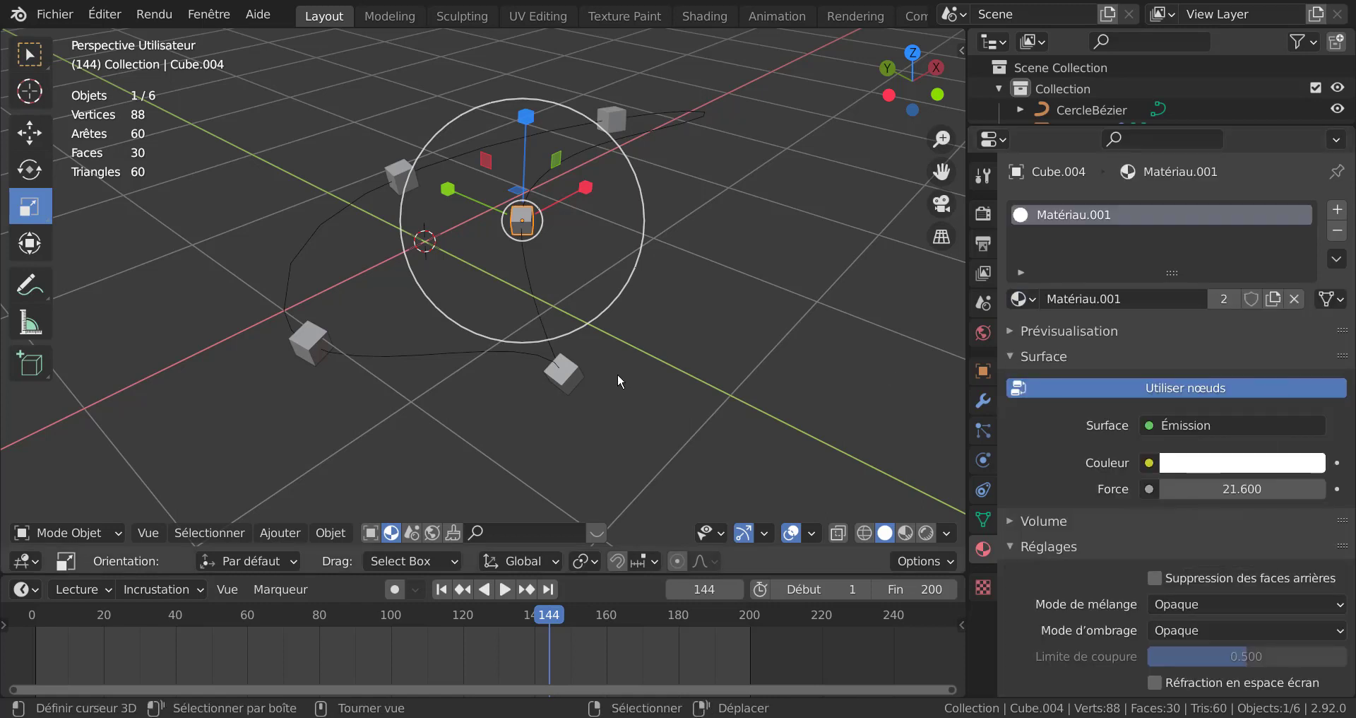
- Assign the existing Matériau.001 to the three remaining cubes, Cube.003, Cube.002 and Cube.001
{"action": "left_click", "coordinate": [565, 370]}
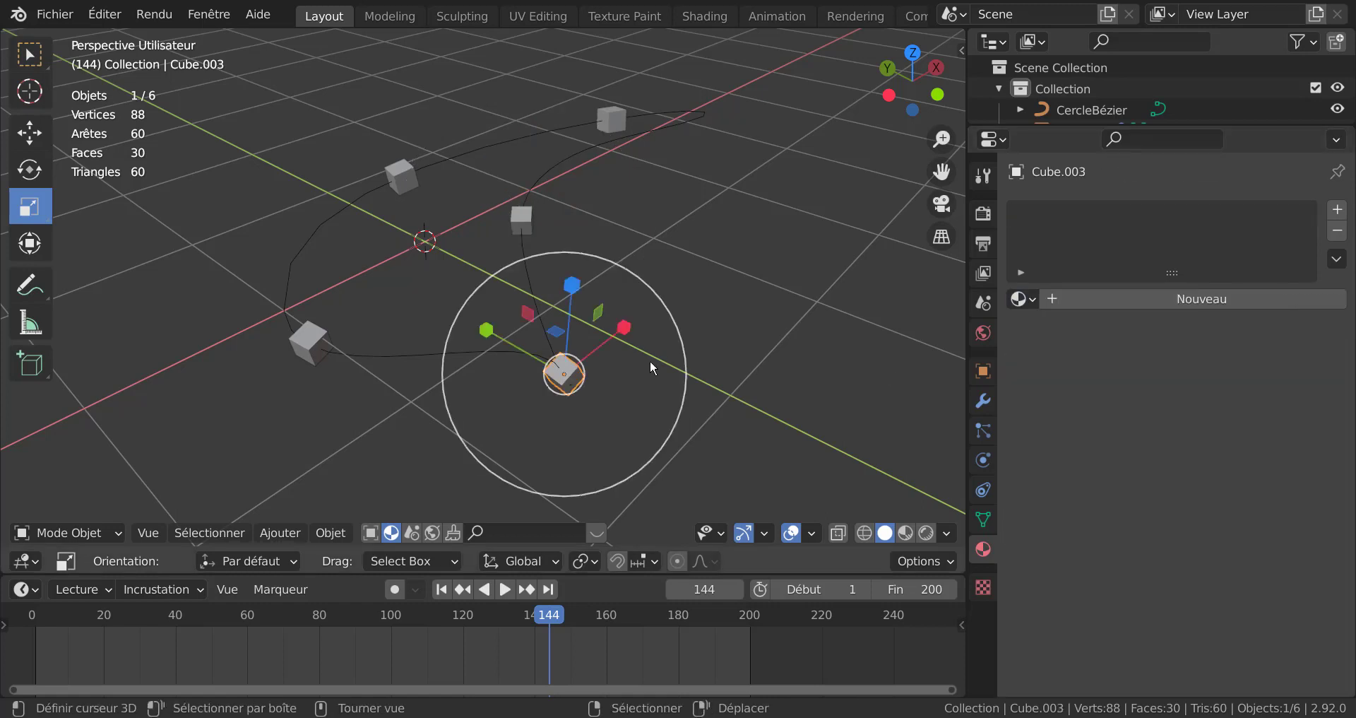
{"action": "left_click", "coordinate": [1024, 299]}
{"action": "left_click", "coordinate": [1060, 352]}
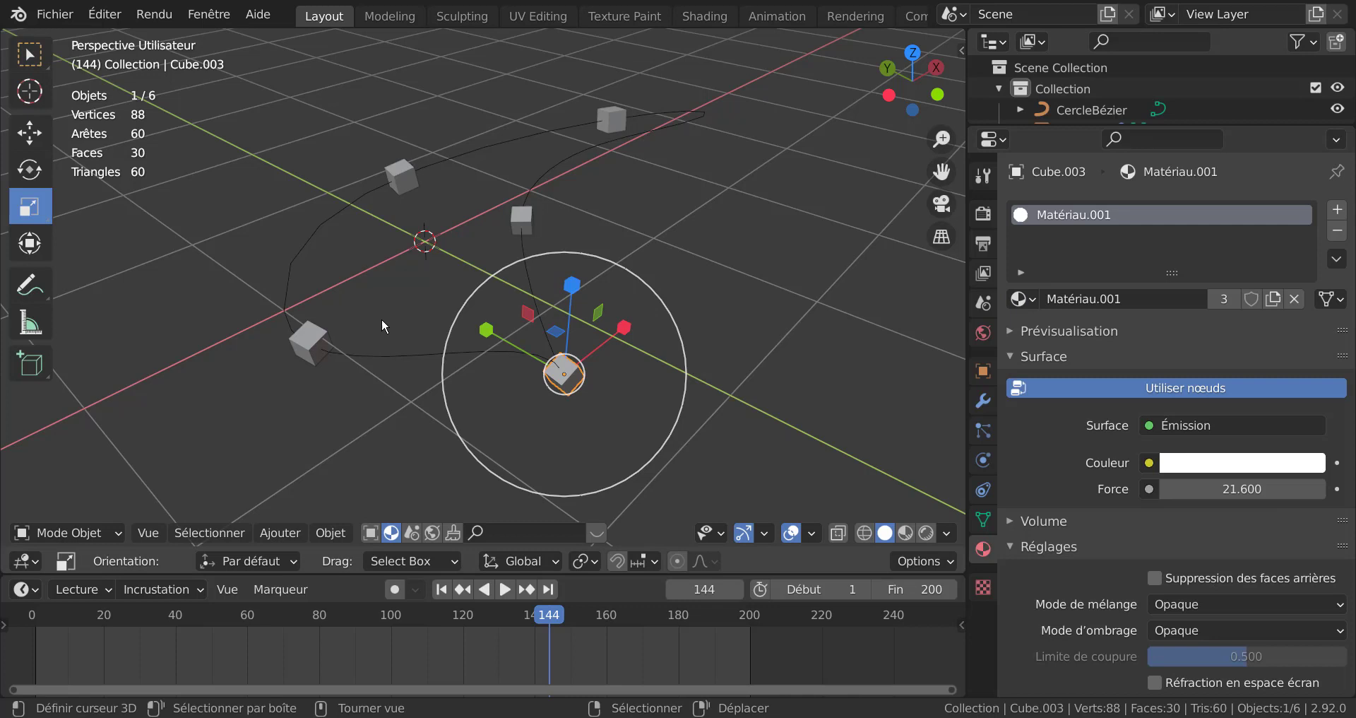
{"action": "left_click", "coordinate": [314, 343]}
{"action": "left_click", "coordinate": [1024, 300]}
{"action": "left_click", "coordinate": [1060, 352]}
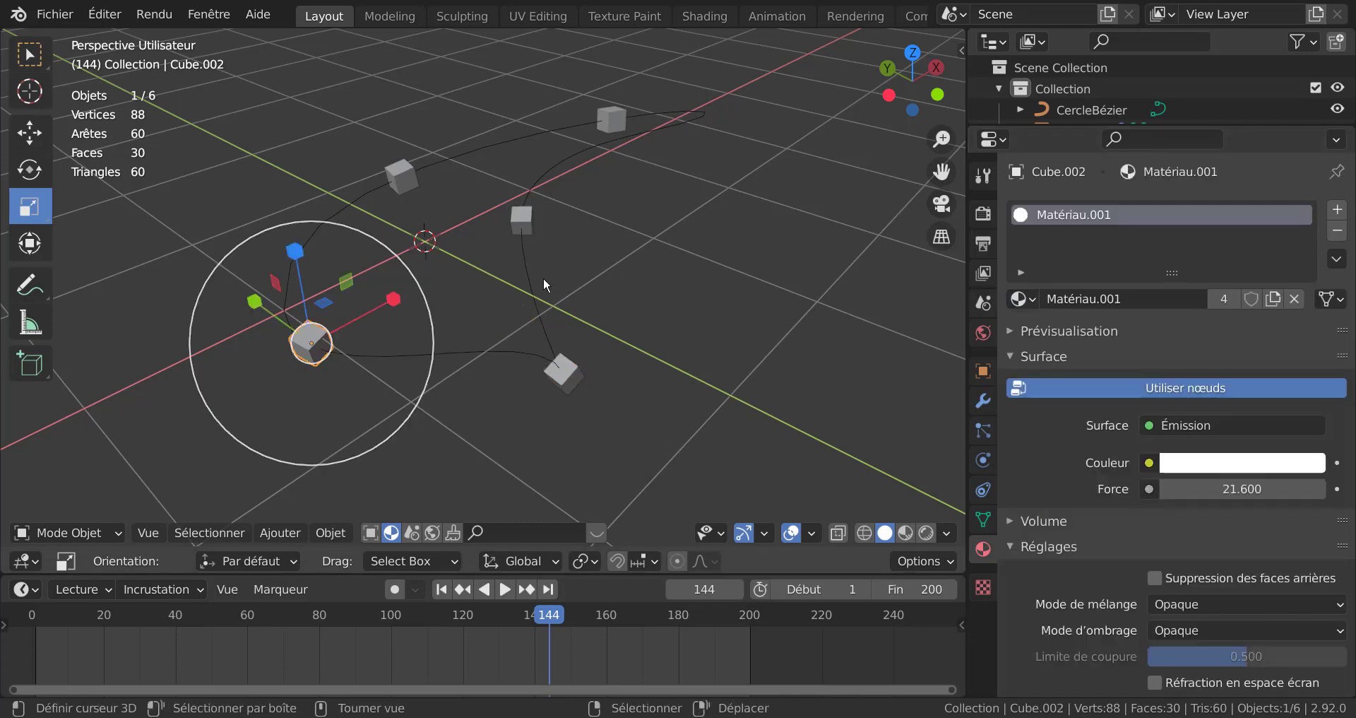
{"action": "left_click", "coordinate": [408, 179]}
{"action": "left_click", "coordinate": [1024, 300]}
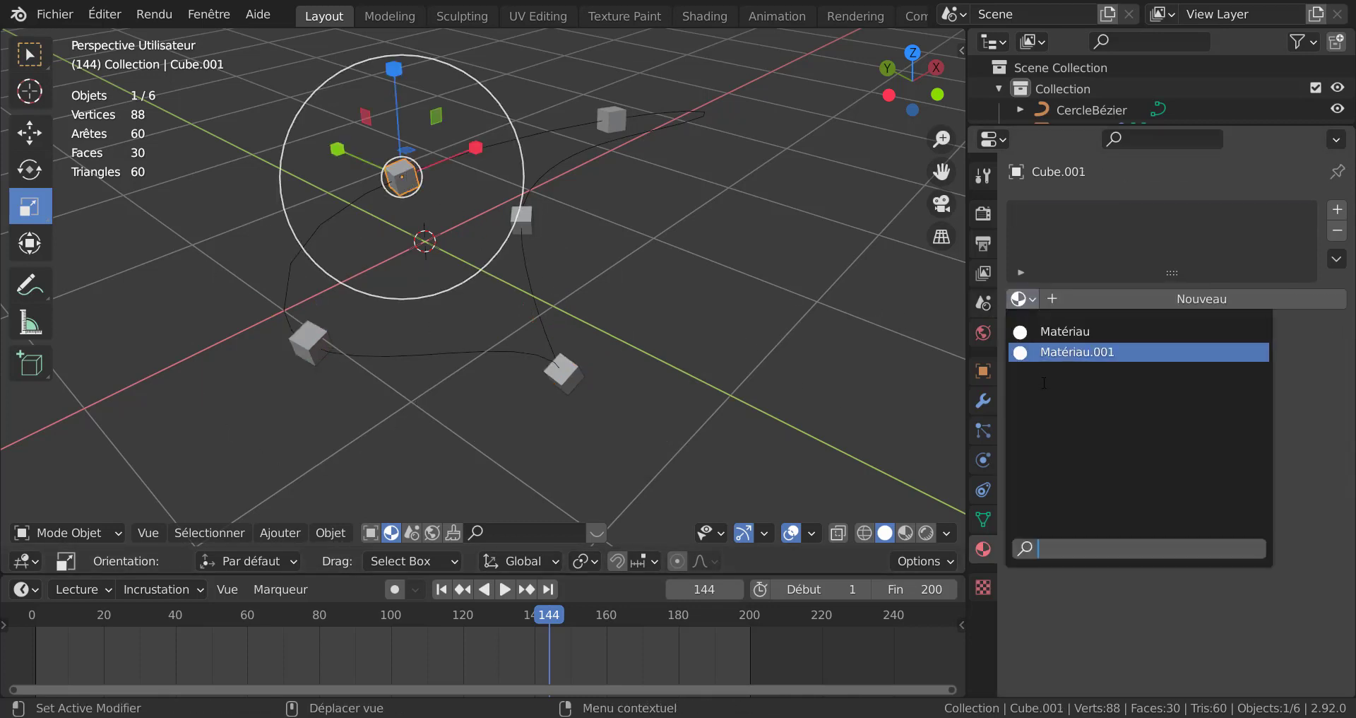
{"action": "left_click", "coordinate": [1038, 351]}
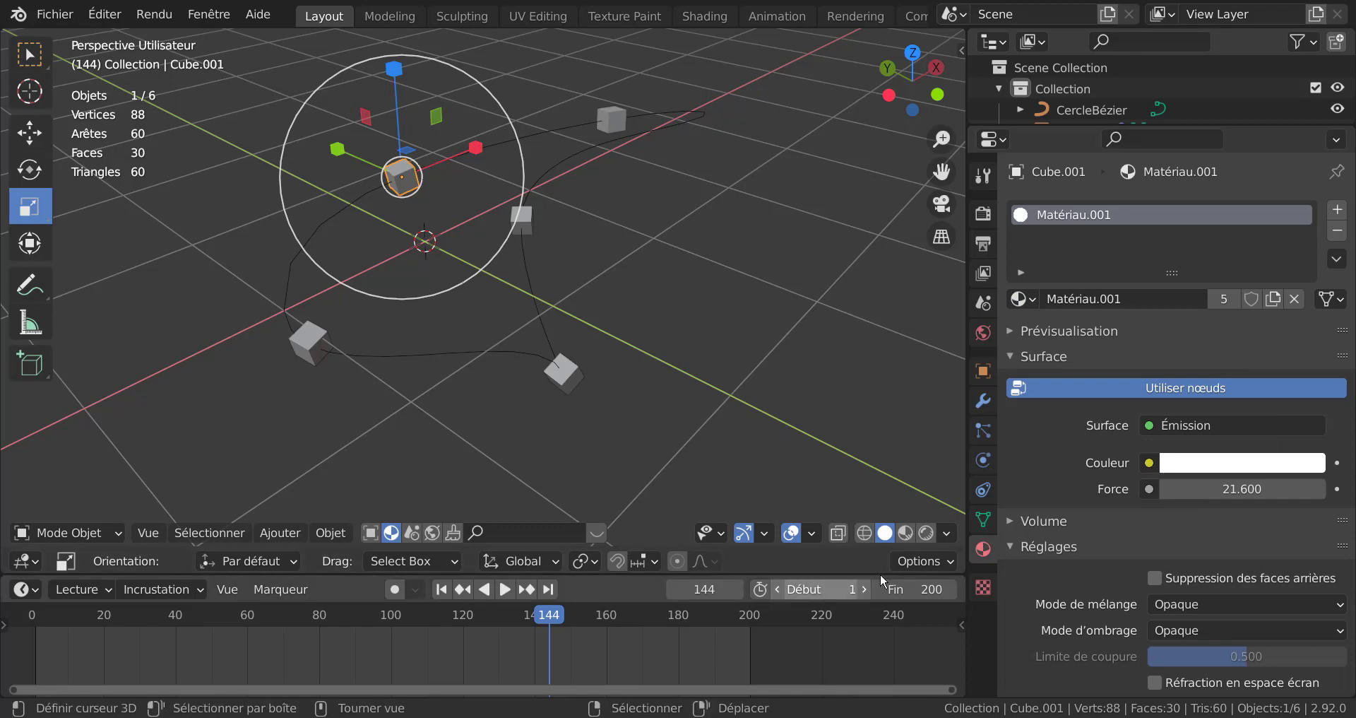
- Return to rendered shading and play the animation of the glowing cubes in a widened 3D viewport
{"action": "left_click", "coordinate": [926, 533]}
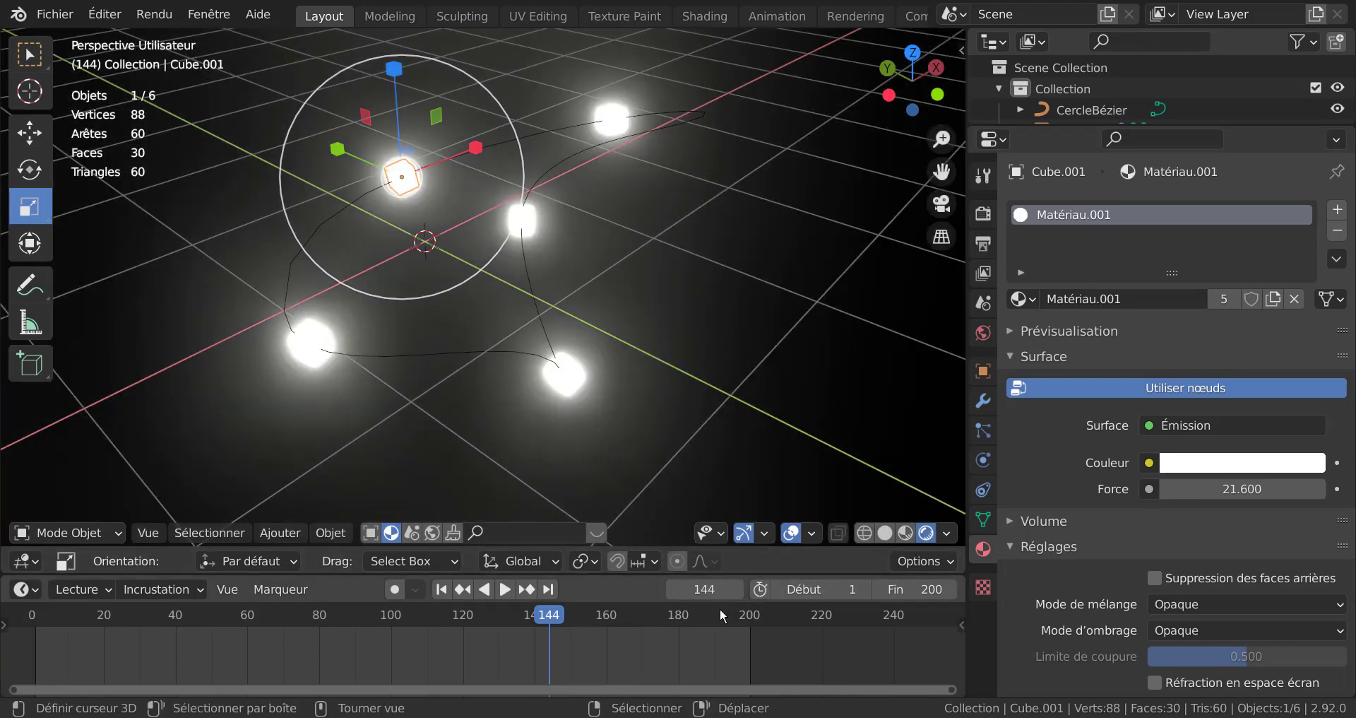
{"action": "left_click", "coordinate": [505, 589]}
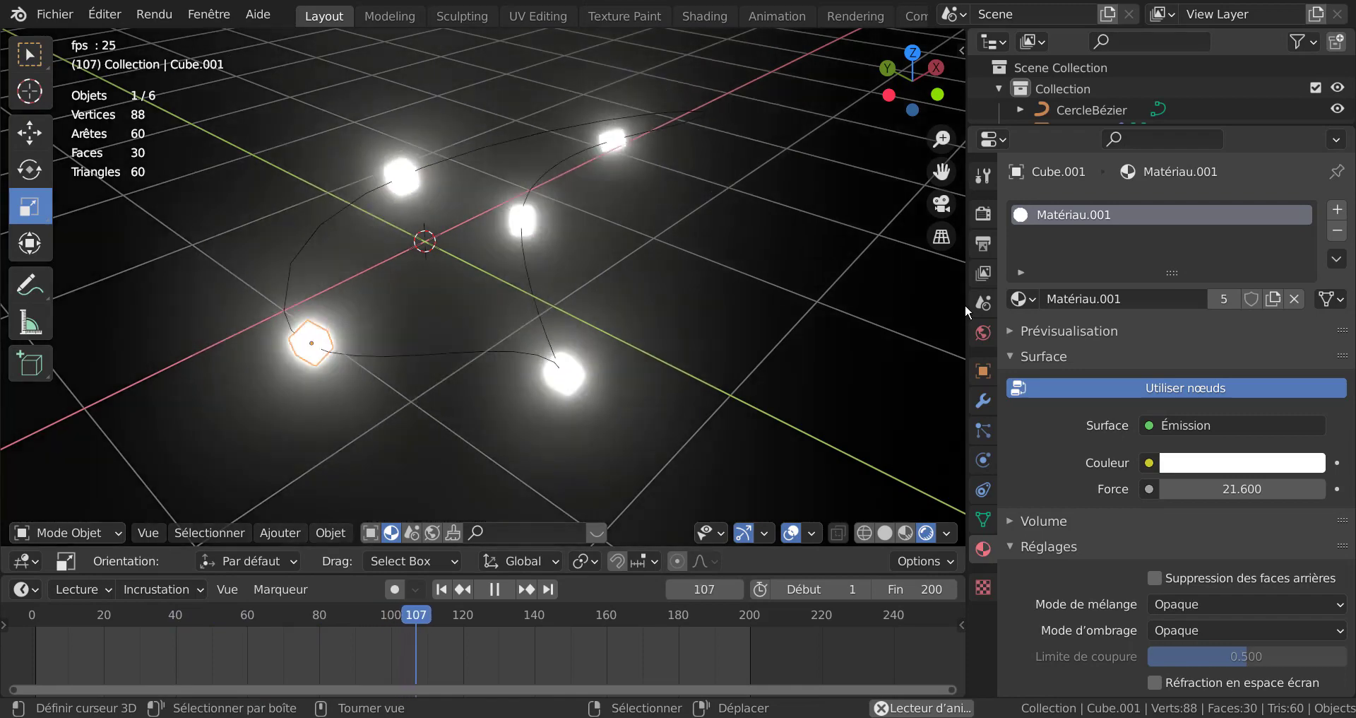
{"action": "left_click_drag", "start_coordinate": [966, 304], "coordinate": [1184, 305]}
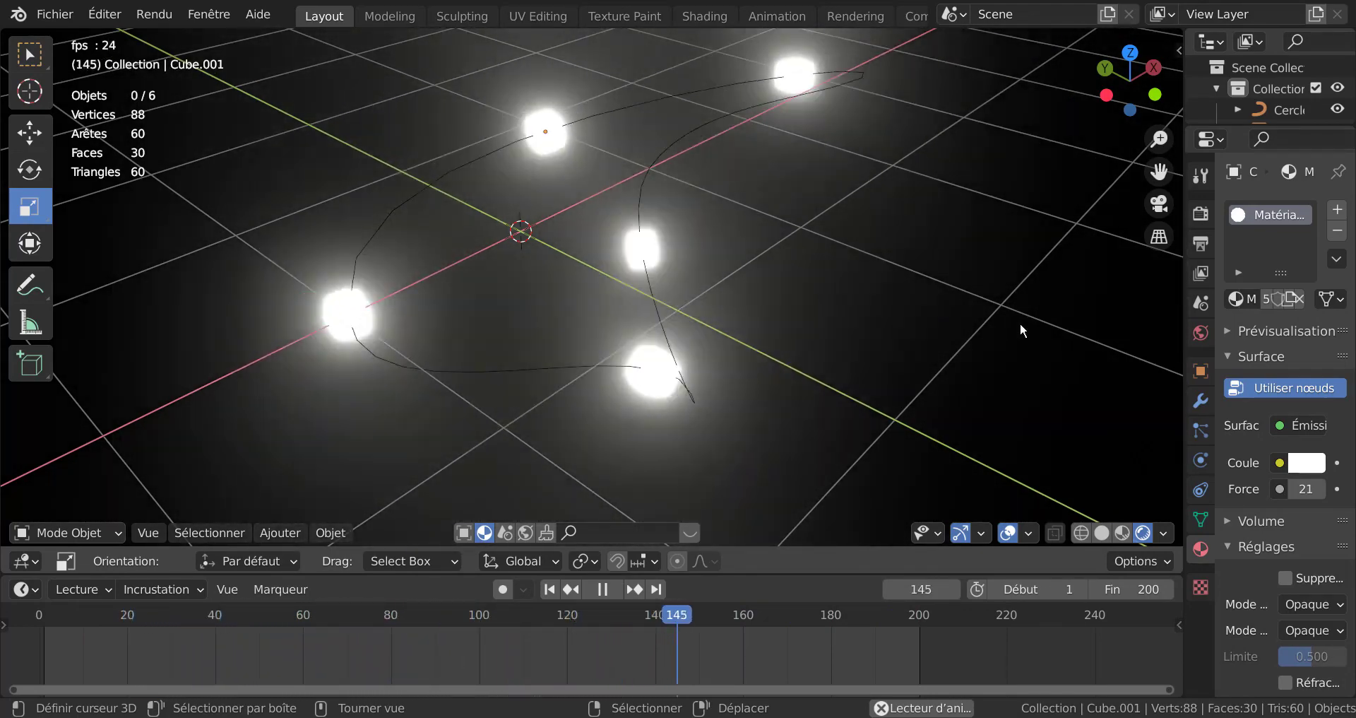
{"action": "mouse_move", "coordinate": [946, 339]}
{"action": "middle_mouse_down"}
{"action": "mouse_move", "coordinate": [1067, 302]}
{"action": "mouse_move", "coordinate": [1066, 281]}
{"action": "mouse_move", "coordinate": [926, 327]}
{"action": "mouse_move", "coordinate": [946, 333]}
{"action": "middle_mouse_up"}
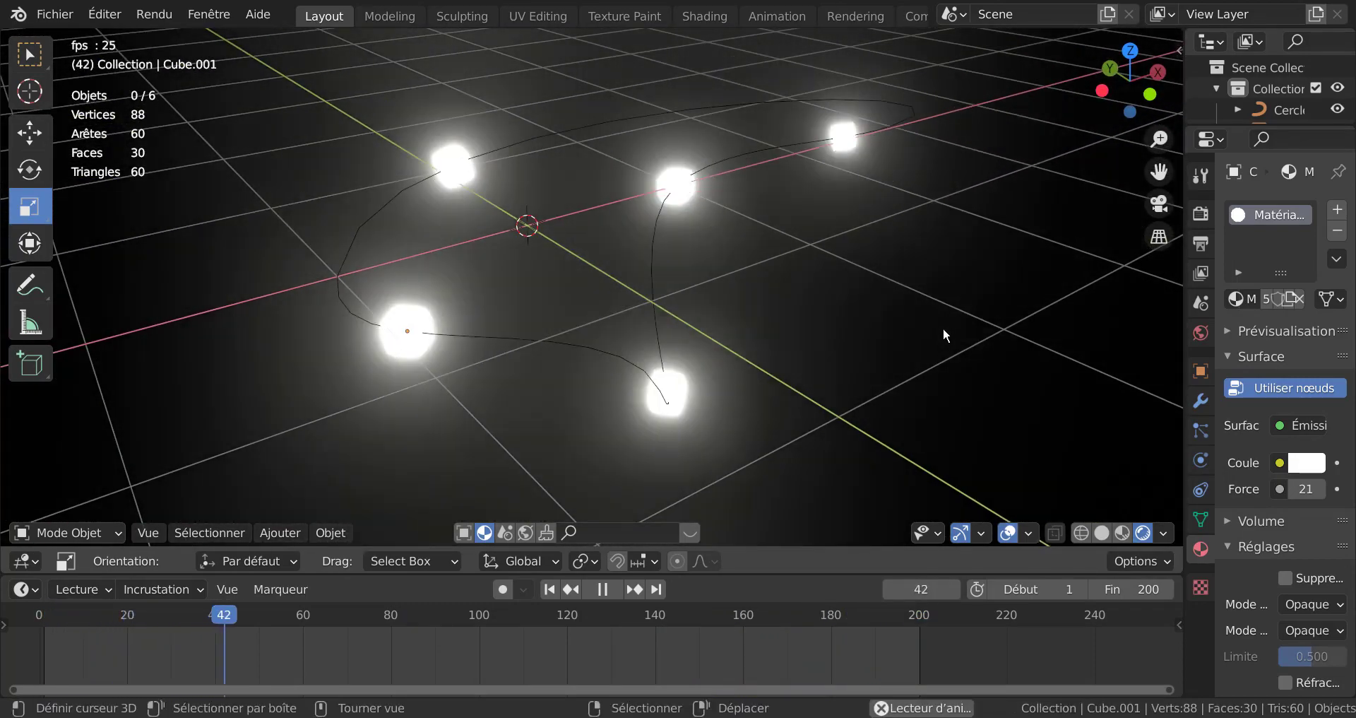